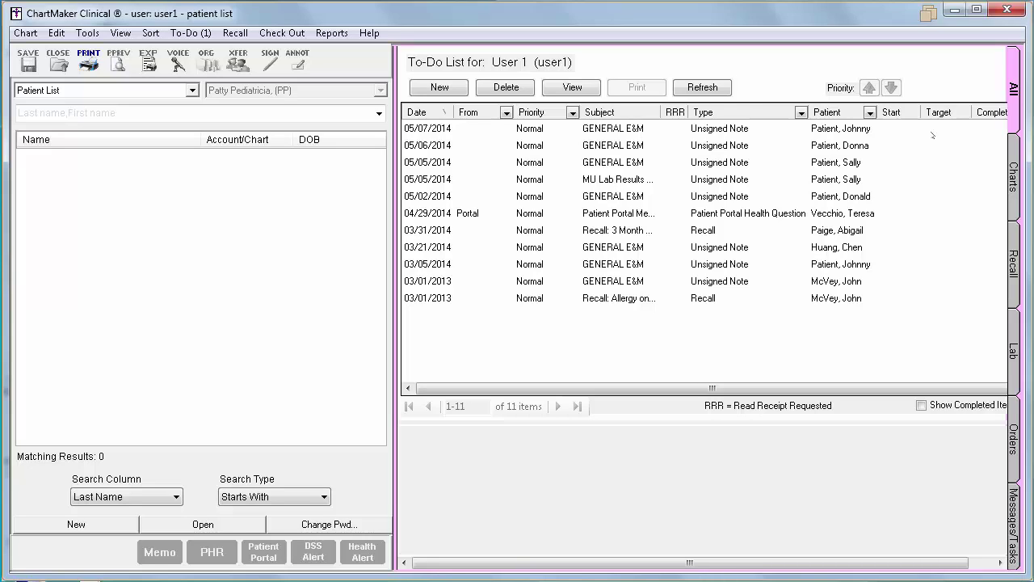
# Search procedure conditions for 'mri' and open the properties of MRI ABDOMEN W/DYE (CPT 74182).
pyautogui.click(55, 33)
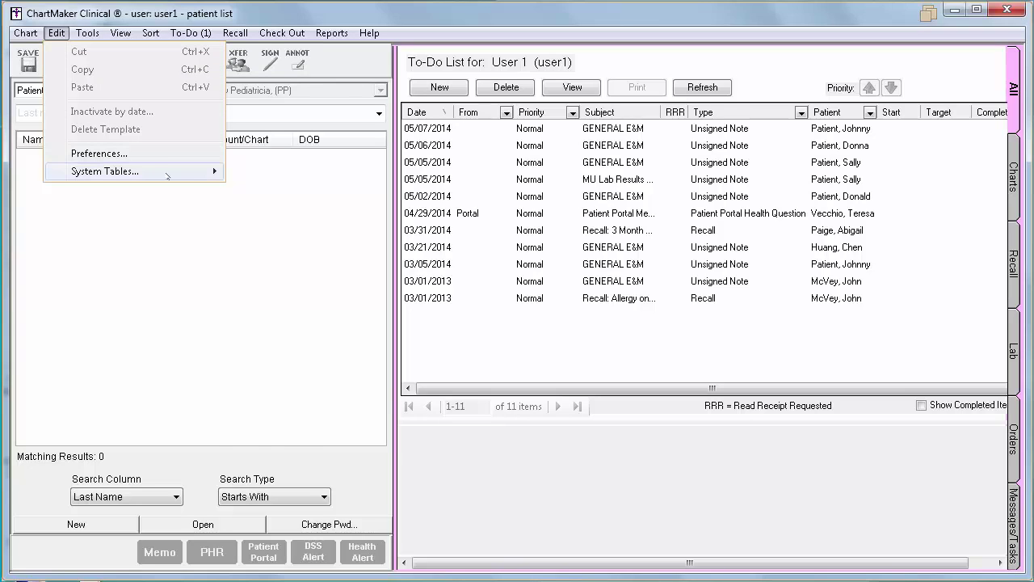
pyautogui.moveTo(167, 176)
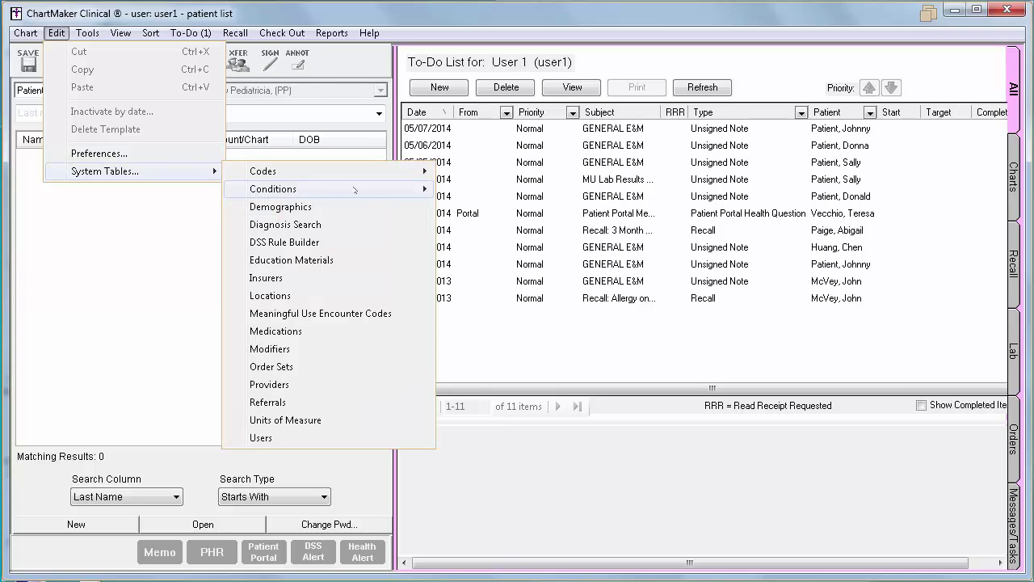
pyautogui.moveTo(371, 194)
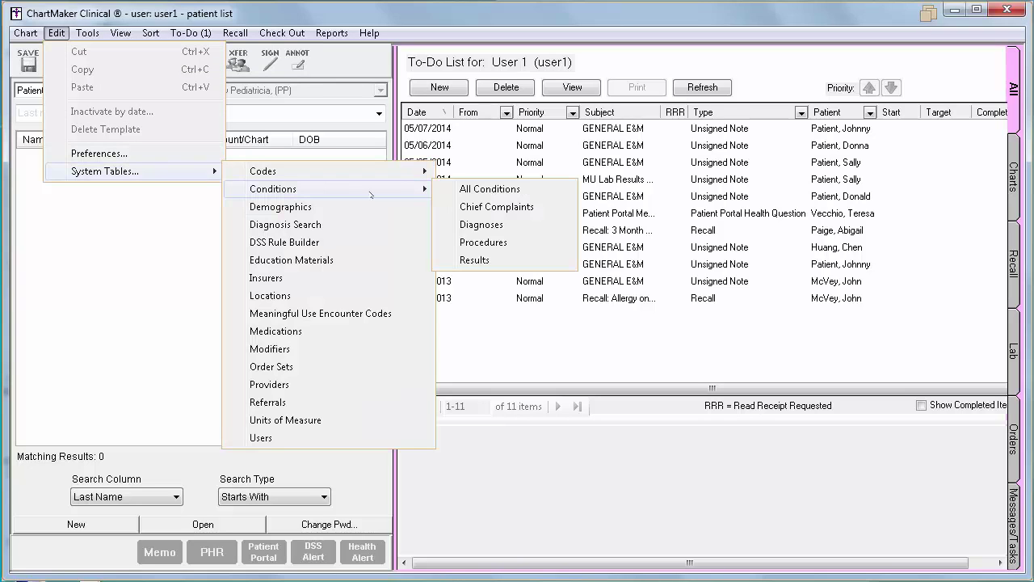
pyautogui.click(533, 245)
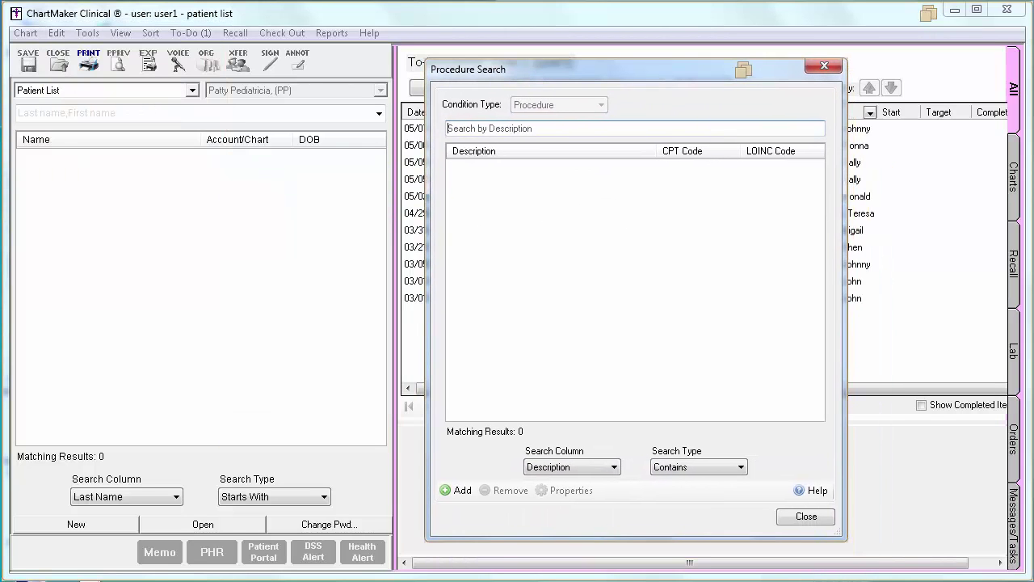
pyautogui.write('mri')
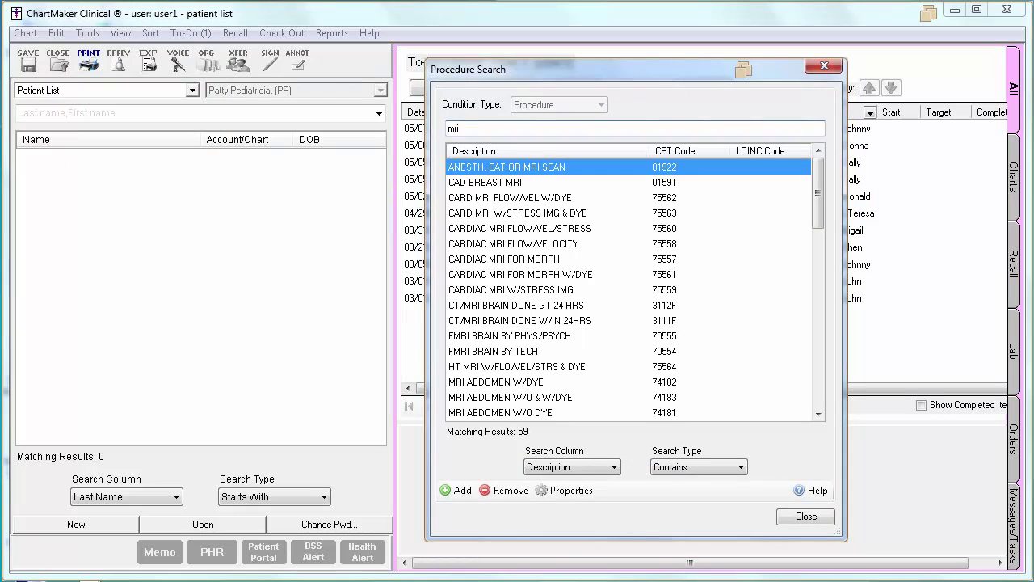
pyautogui.click(565, 382)
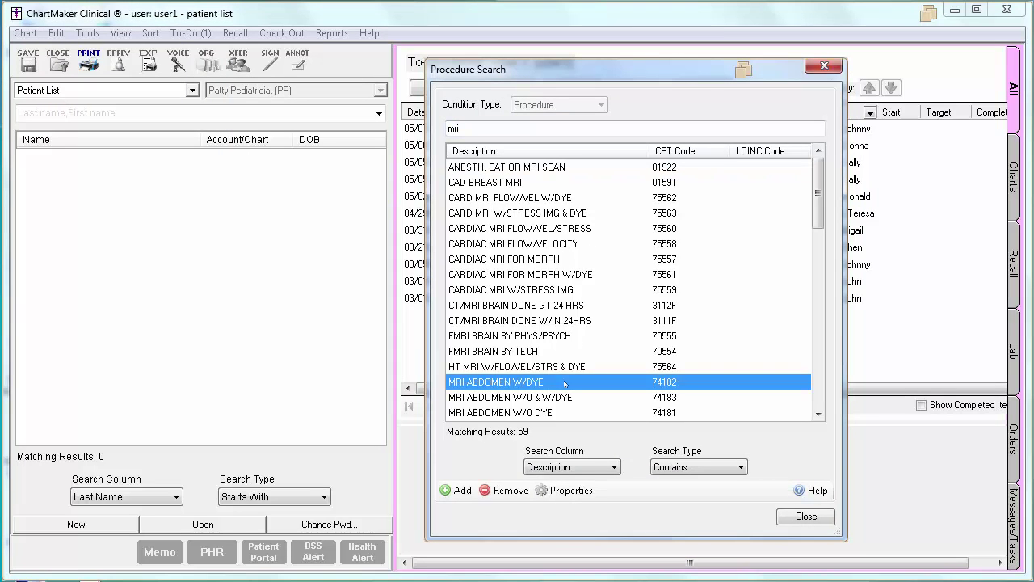
pyautogui.click(580, 491)
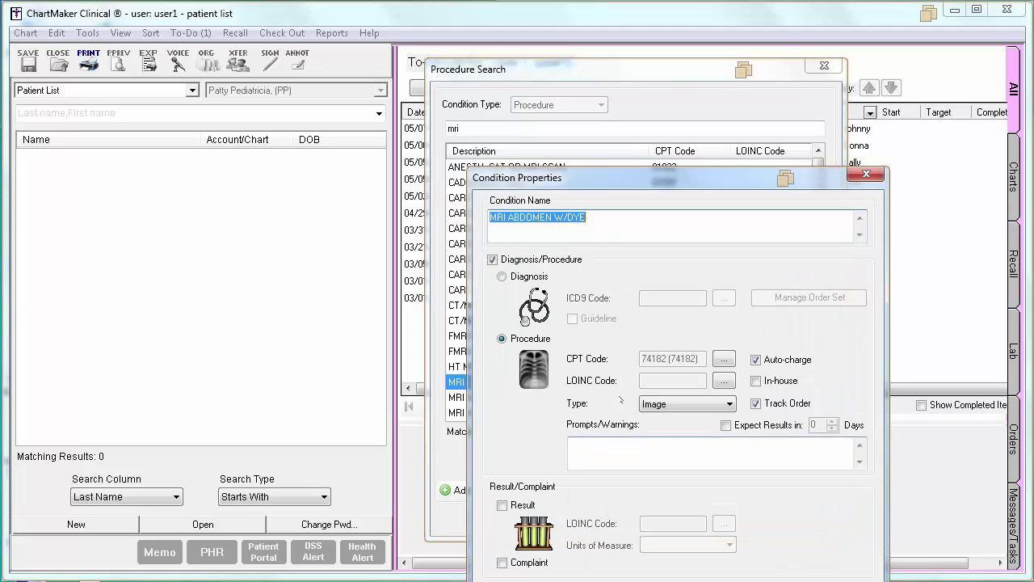
pyautogui.moveTo(655, 175); pyautogui.dragTo(617, 69)
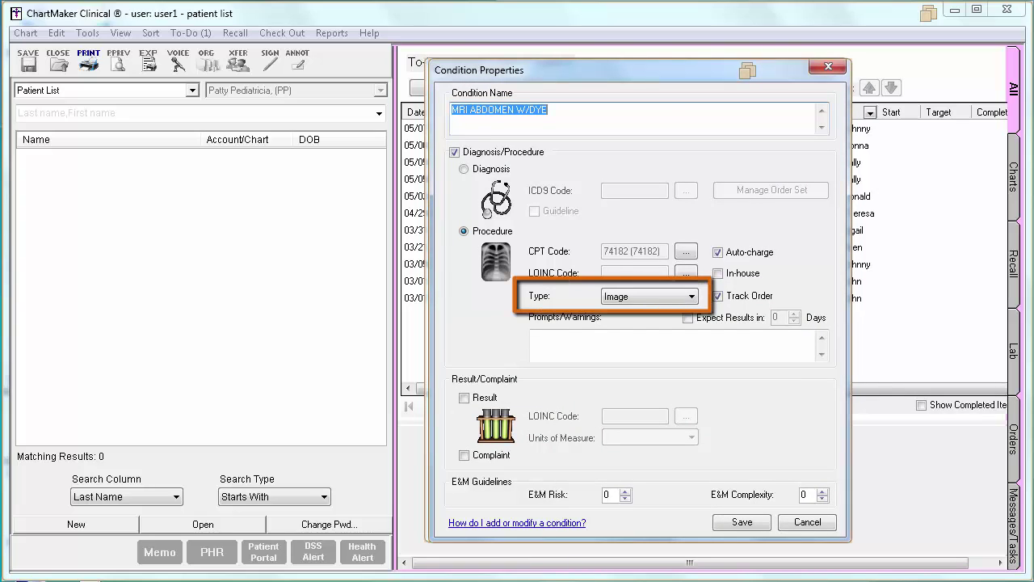
pyautogui.click(692, 297)
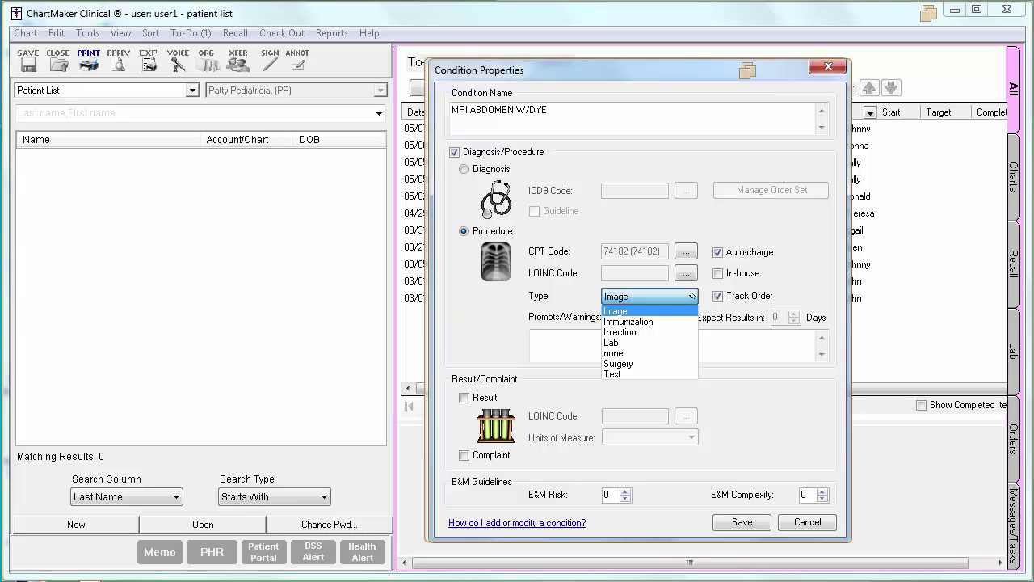
pyautogui.click(691, 296)
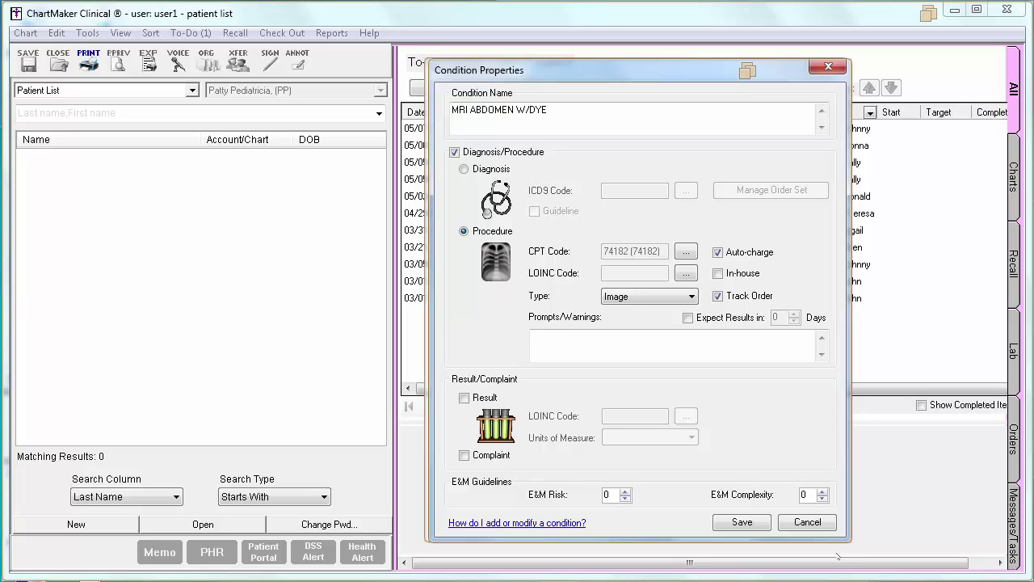
pyautogui.click(808, 522)
# Close the procedure search and open the 05/07/2014 GENERAL E&M note at Tests/Procedures Ordered.
pyautogui.click(810, 516)
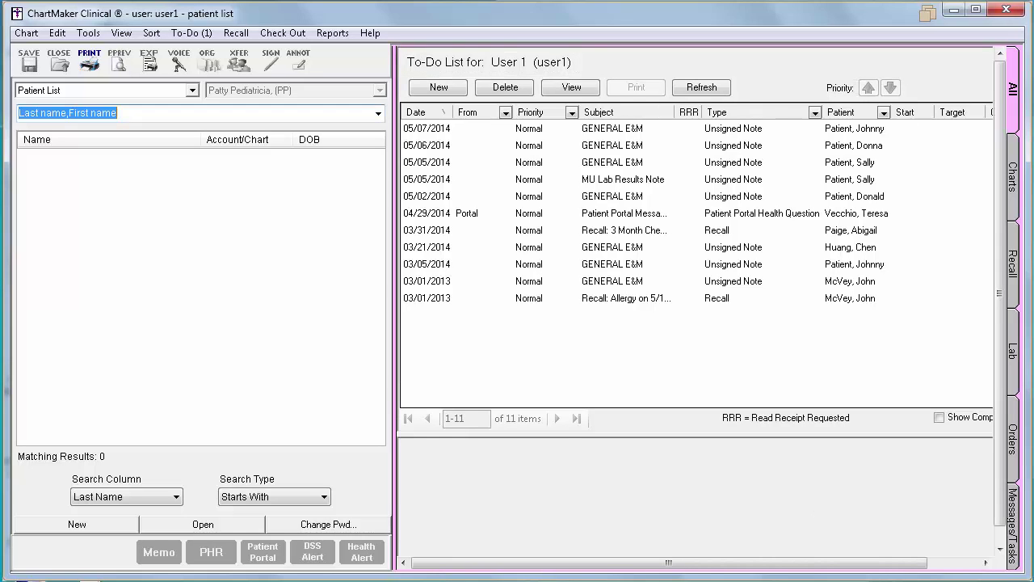
pyautogui.doubleClick(782, 132)
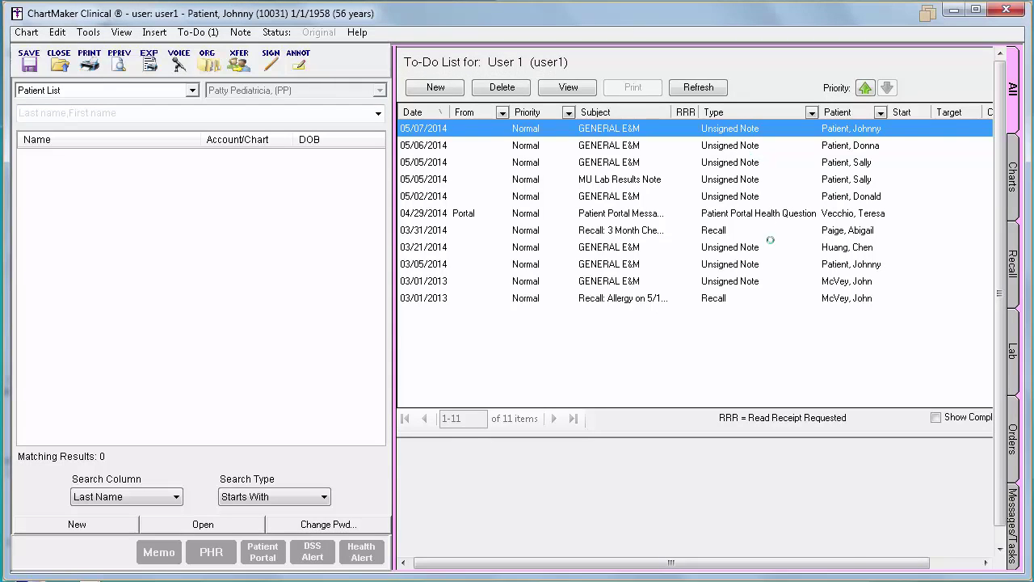
pyautogui.scroll(-20, 943, 298)
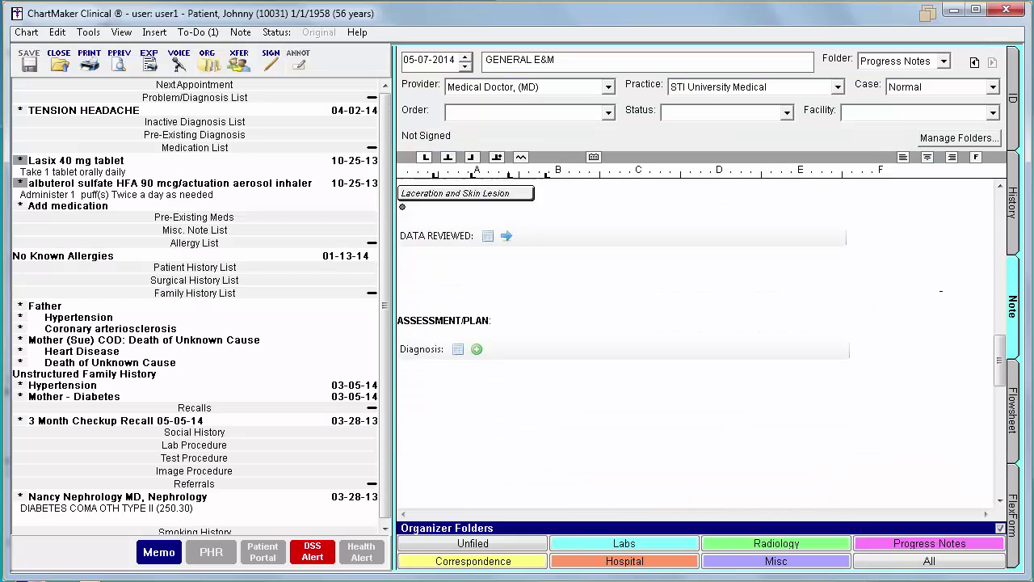
pyautogui.scroll(-3, 940, 291)
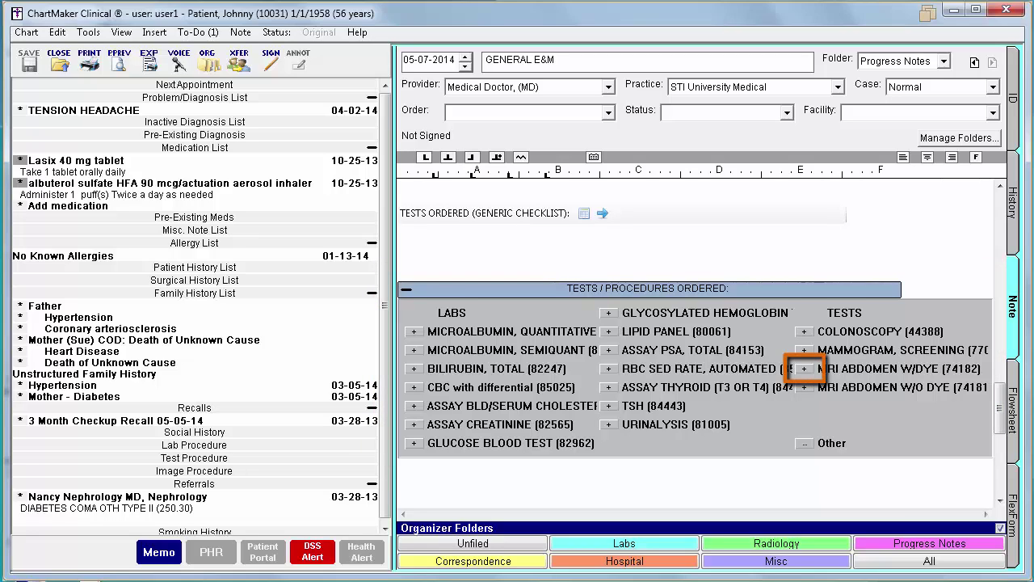
# Order MRI ABDOMEN W/DYE (74182) as pending against tension headache, then close the chart.
pyautogui.click(804, 368)
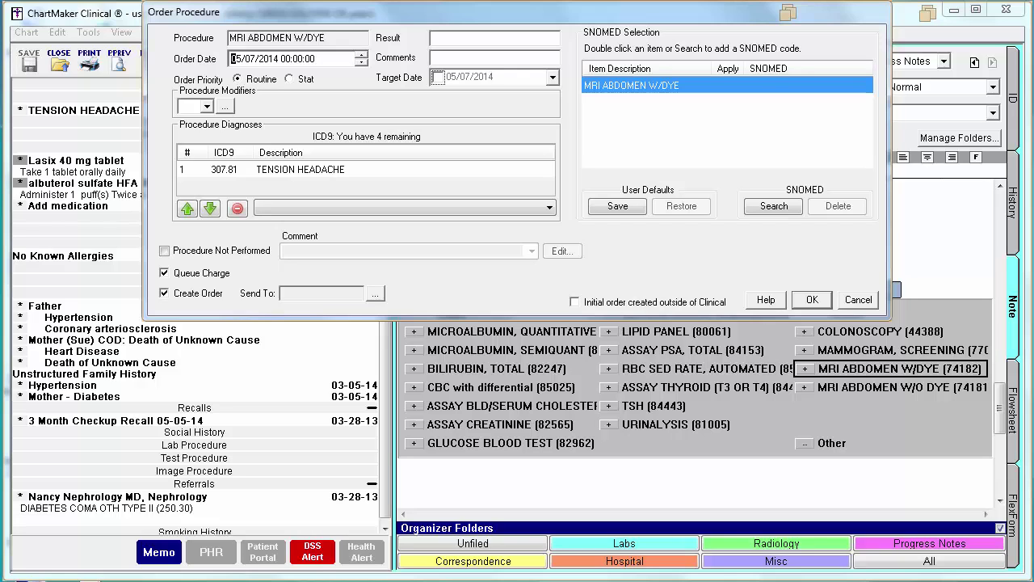
pyautogui.click(812, 299)
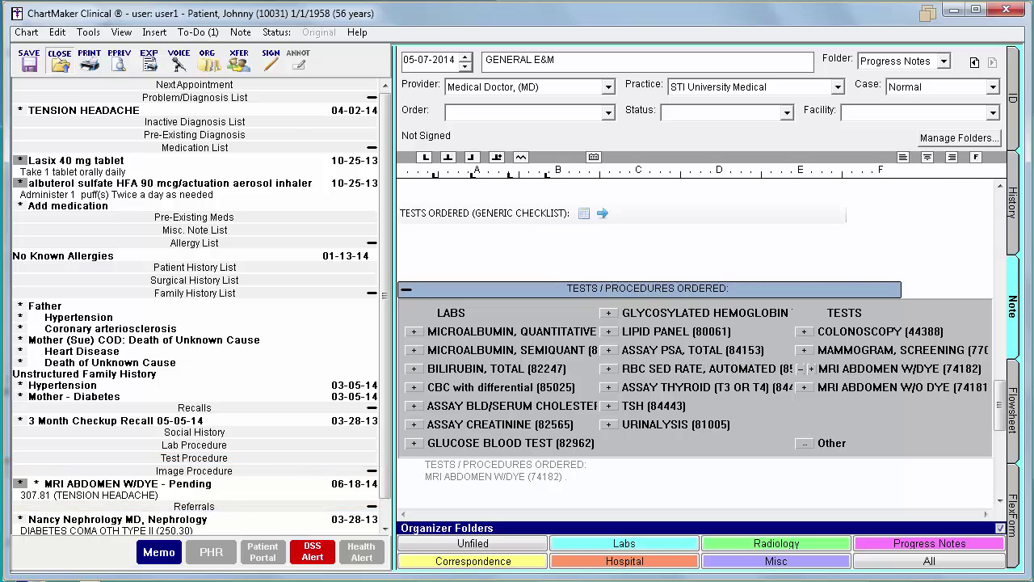
pyautogui.click(59, 60)
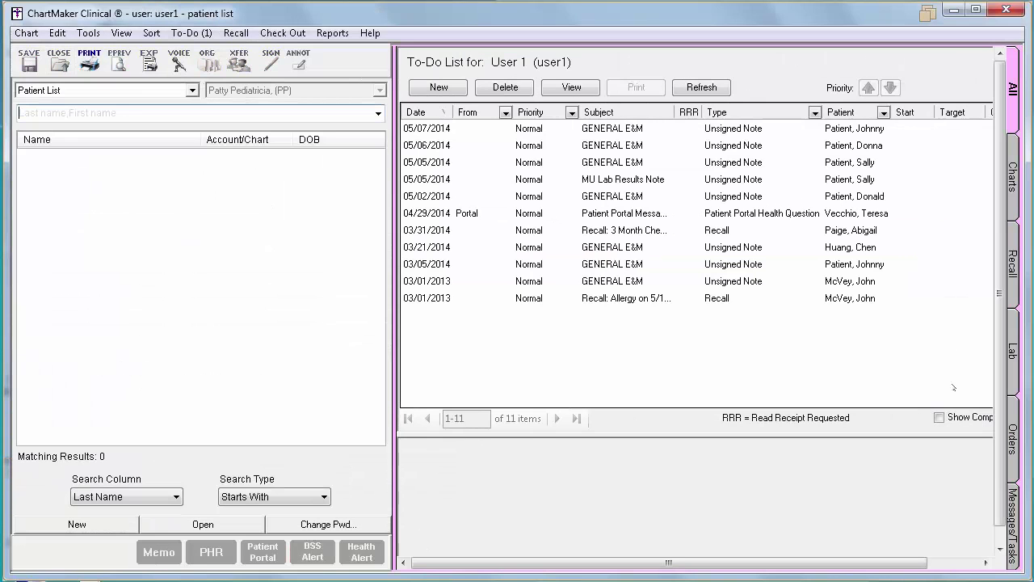
# Show the To-Do Orders list with the pending routine MRI ABDOMEN W/DYE dated 06/18/2014.
pyautogui.click(1014, 459)
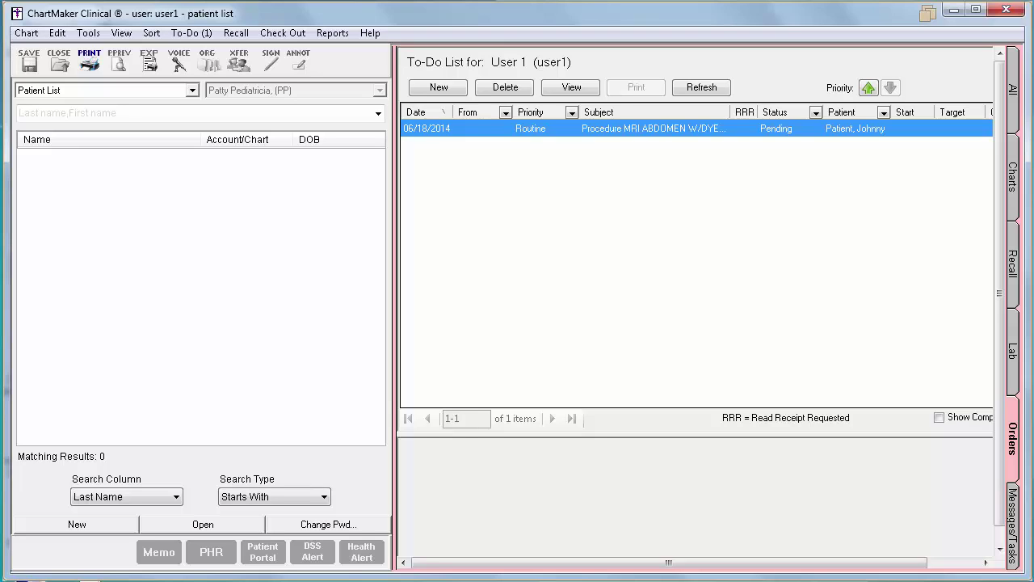
# Switch the To-Do list to All, showing all 11 unsigned notes and recalls.
pyautogui.click(1012, 90)
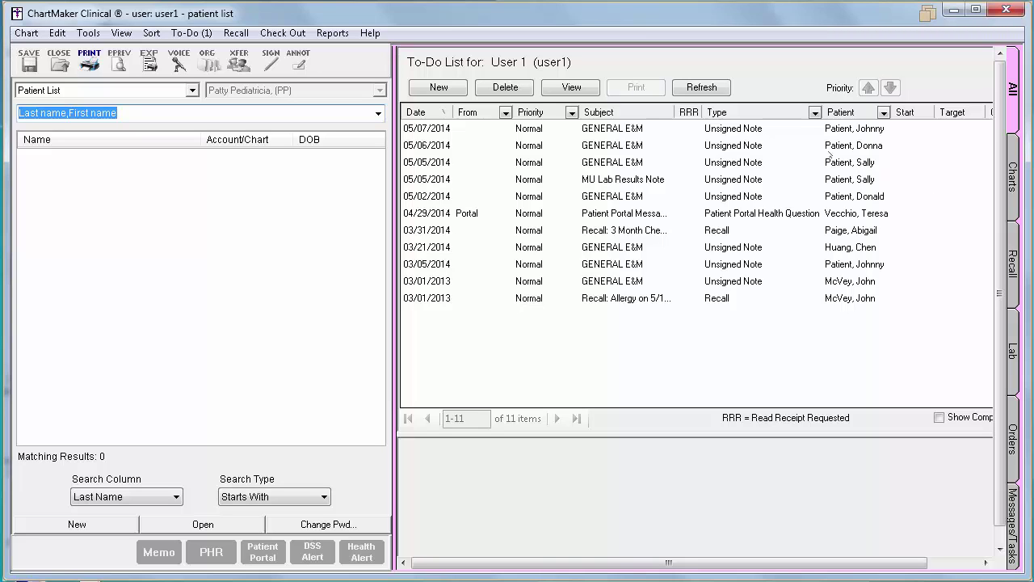
pyautogui.doubleClick(801, 131)
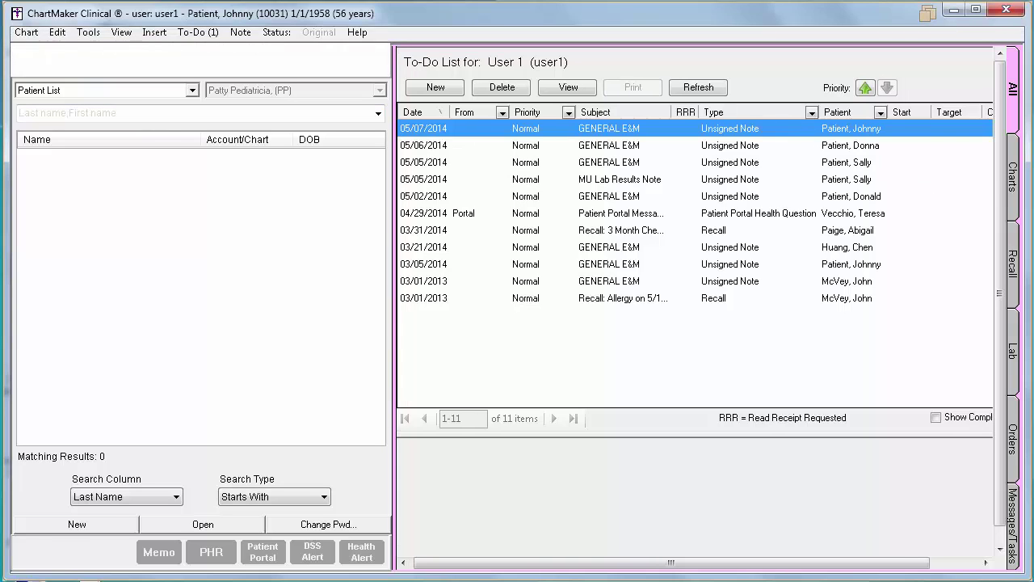
pyautogui.scroll(-5, 873, 353)
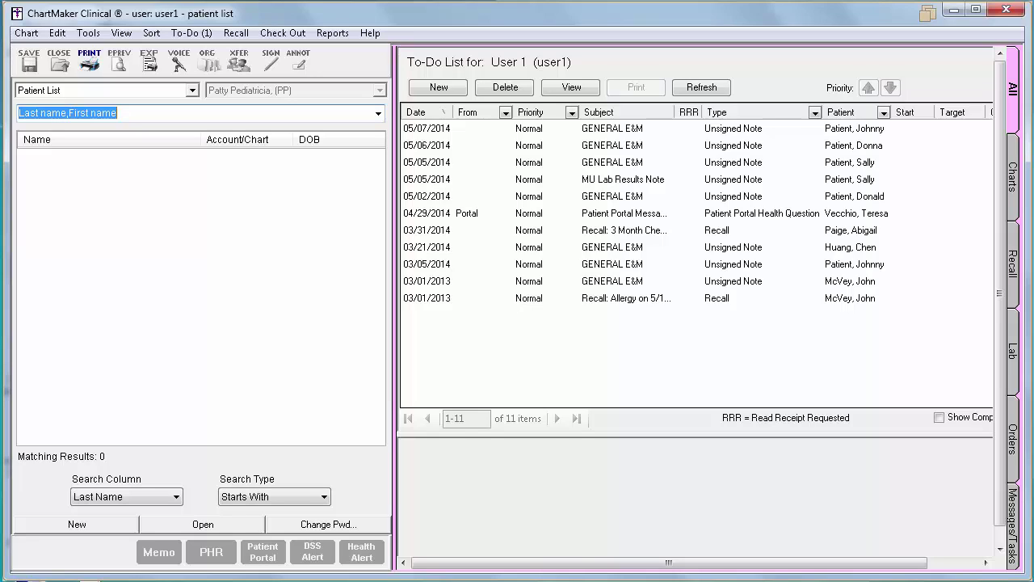
# Open the chart from the 05/07/2014 to-do item and bring up its blank Vital Signs Entry.
pyautogui.click(893, 129)
pyautogui.press('Return')
pyautogui.doubleClick(910, 128)
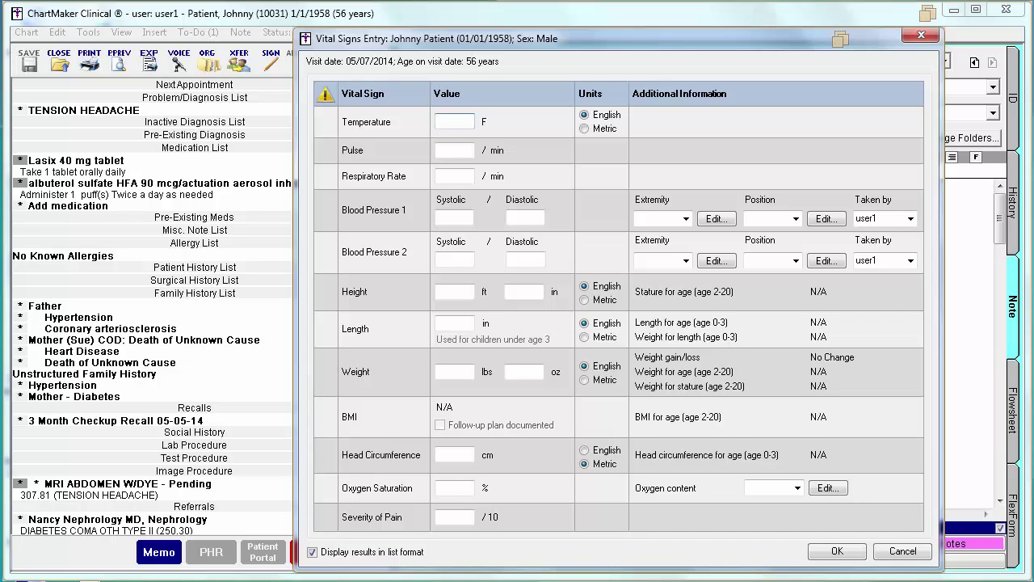
# Cancel the blank Vital Signs Entry and close the chart back to the 11-item To-Do list.
pyautogui.click(920, 549)
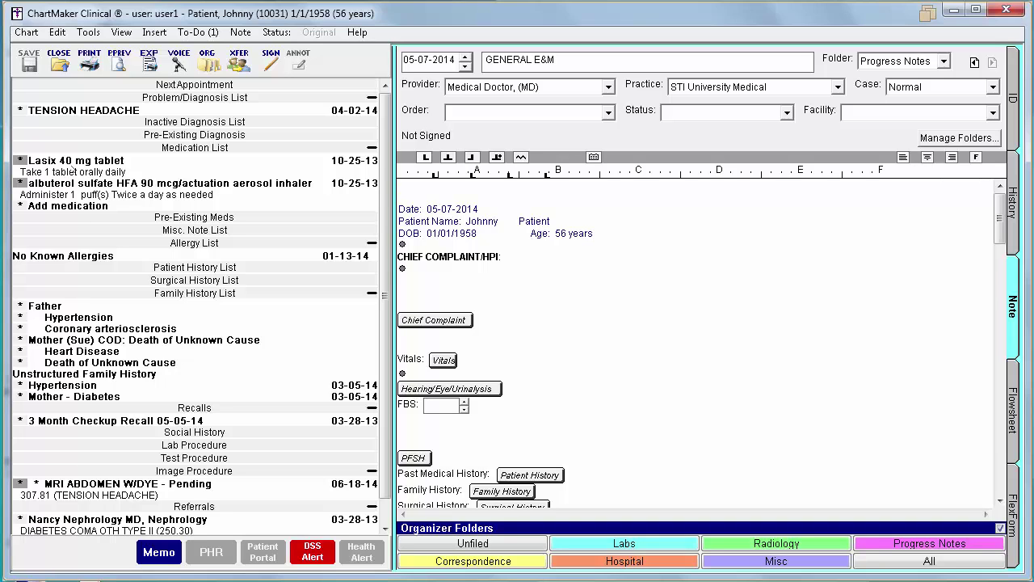
pyautogui.click(61, 65)
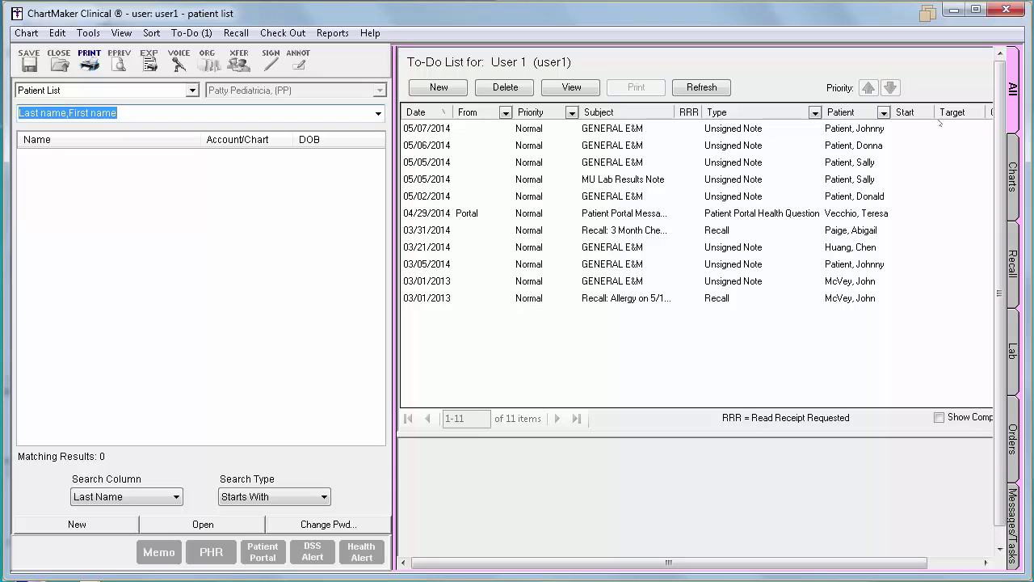
# Reopen the 05/07/2014 GENERAL E&M note and scroll to its medical, family, social and smoking histories.
pyautogui.click(888, 129)
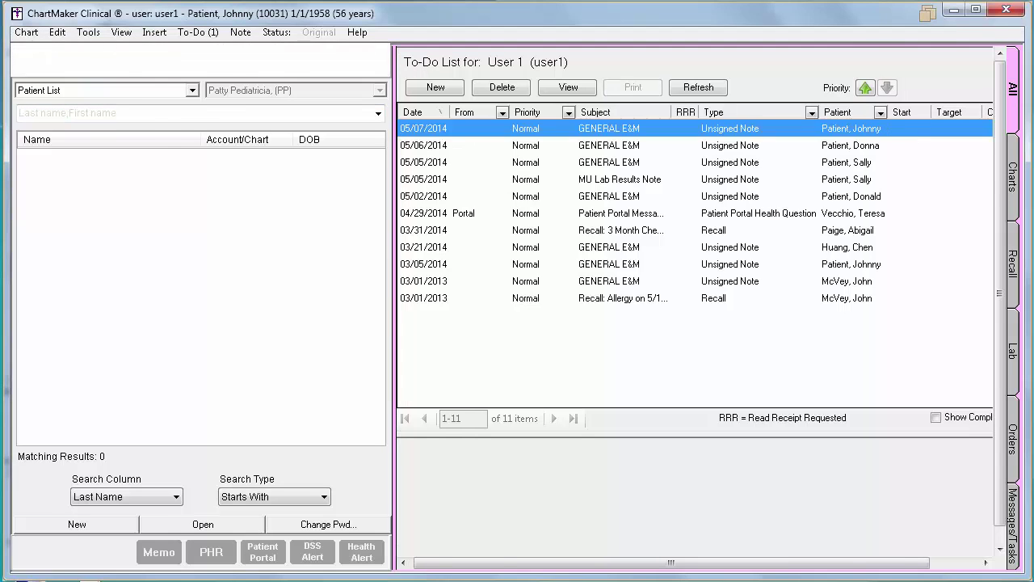
pyautogui.scroll(-3, 886, 343)
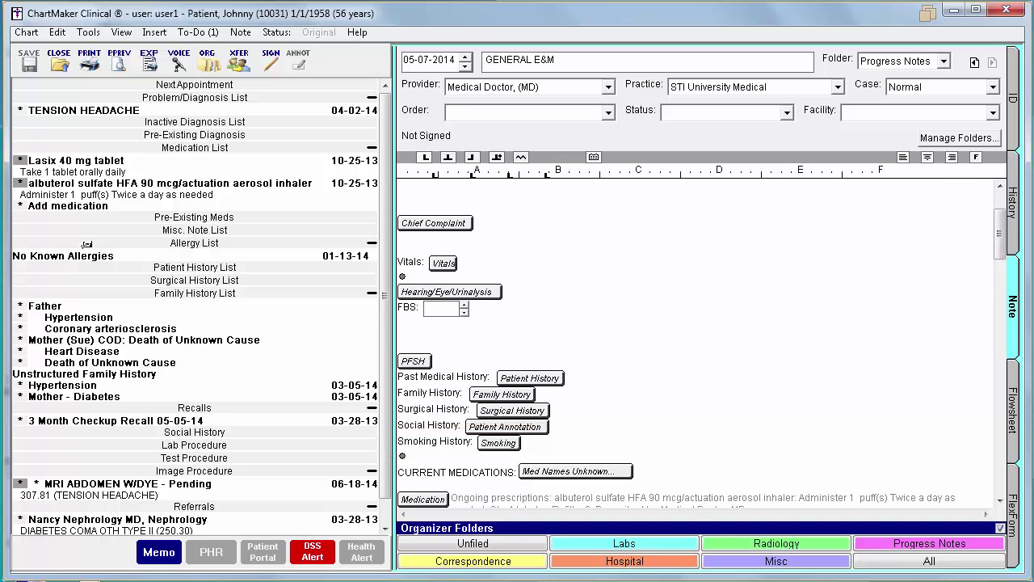
# Close the GENERAL E&M chart, returning to User 1's 11-item To-Do list.
pyautogui.click(56, 63)
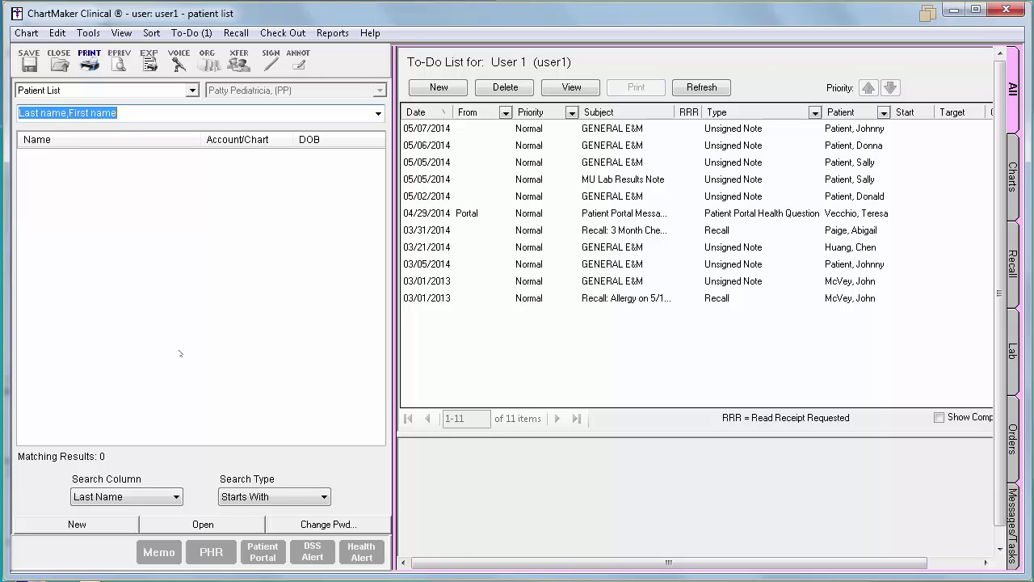
# Open the DSS Rule Builder from System Tables, landing on a blank Data Points form.
pyautogui.click(58, 35)
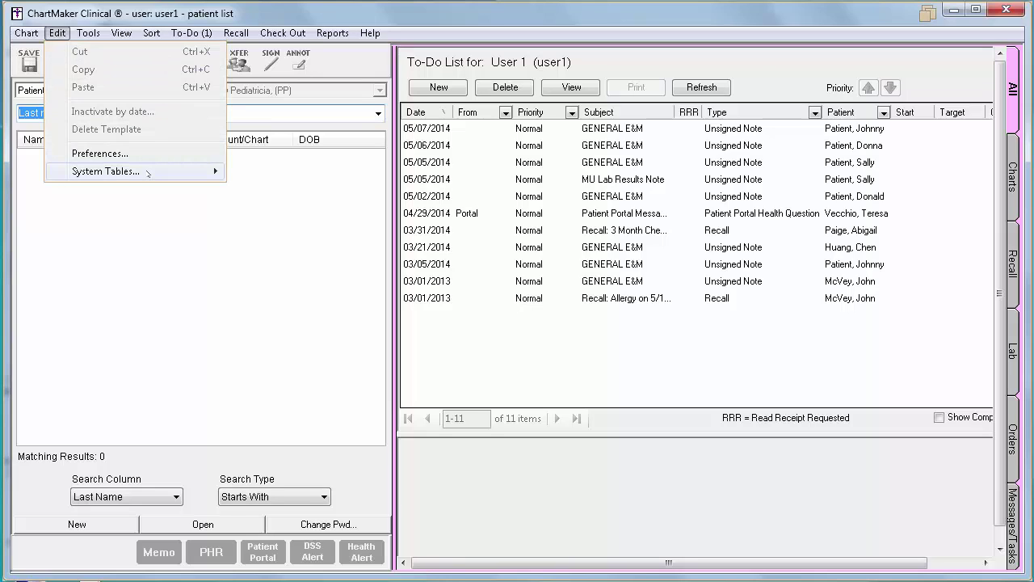
pyautogui.moveTo(148, 173)
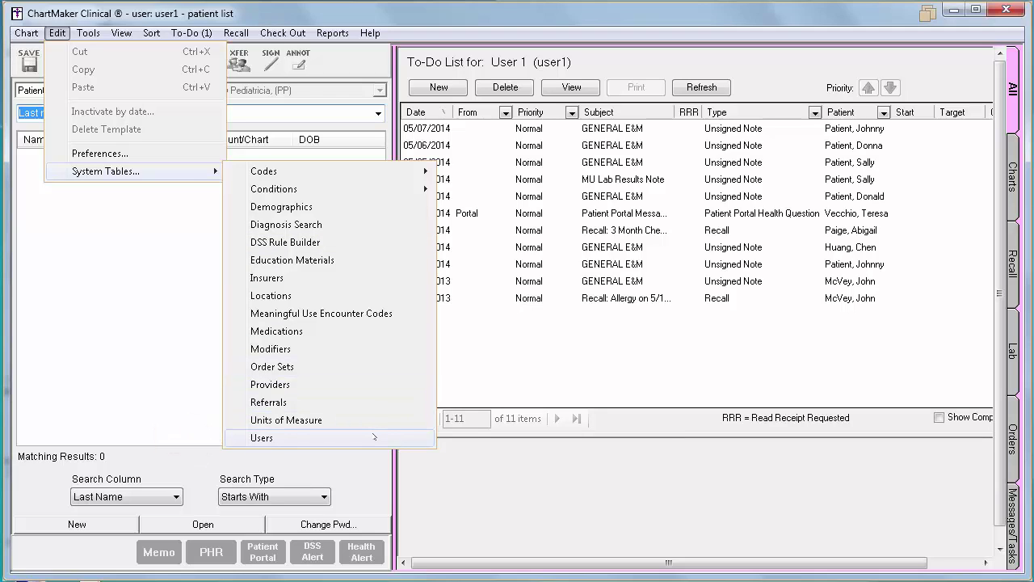
pyautogui.click(411, 249)
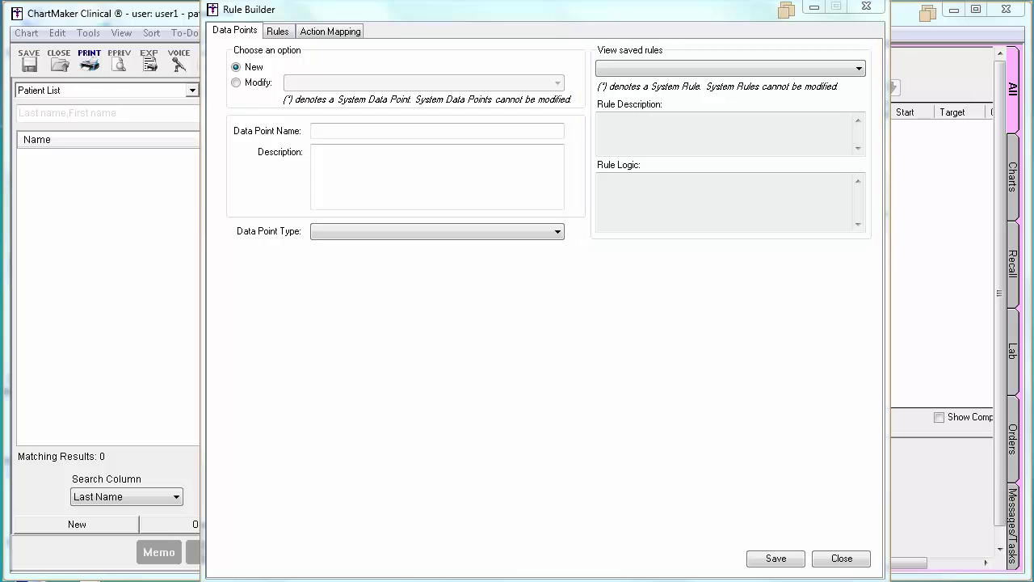
# Display saved rule CQM_0002_2to18PharyngitisNoRX and switch the data point mode to Modify.
pyautogui.click(856, 72)
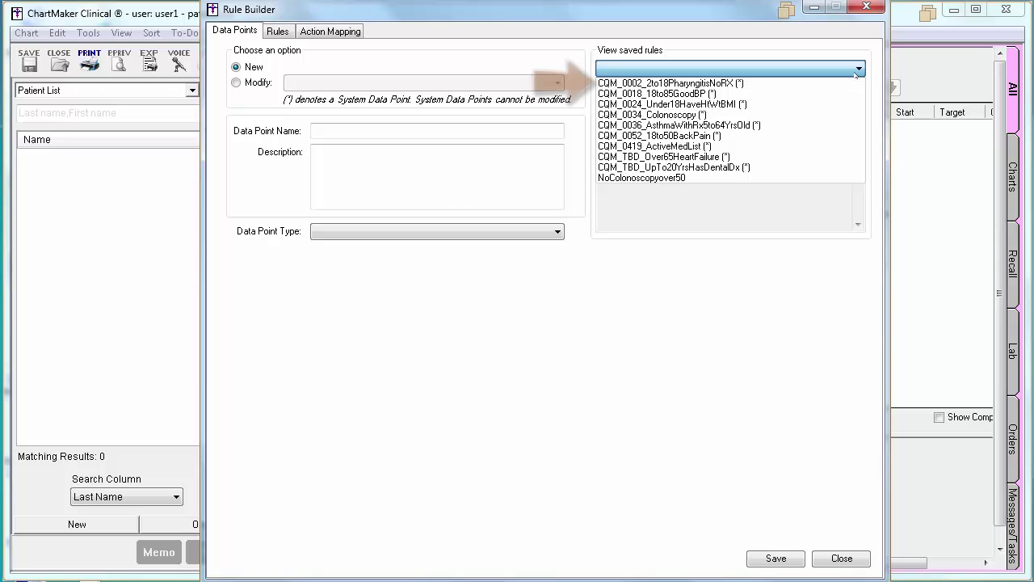
pyautogui.click(847, 83)
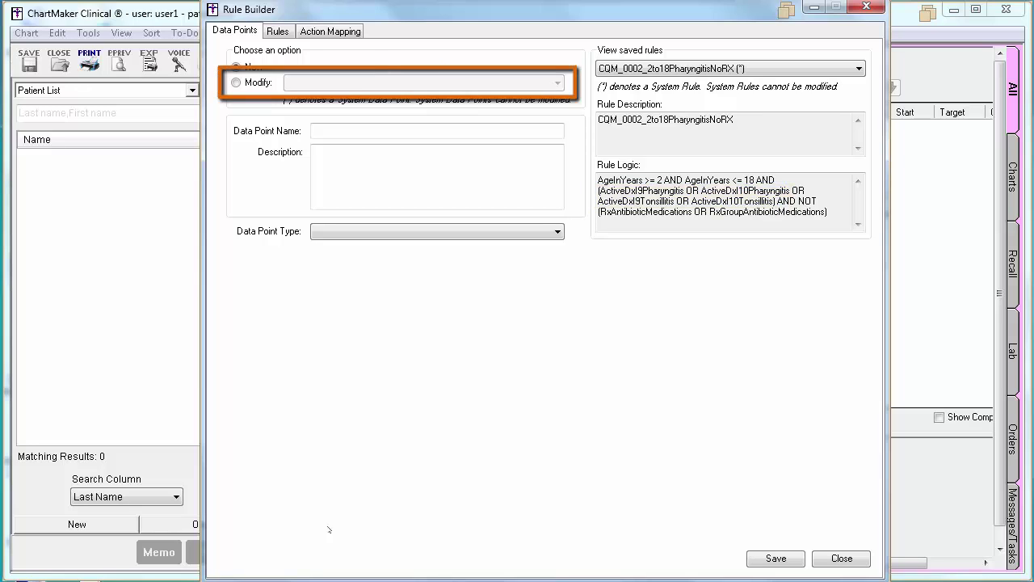
pyautogui.click(236, 82)
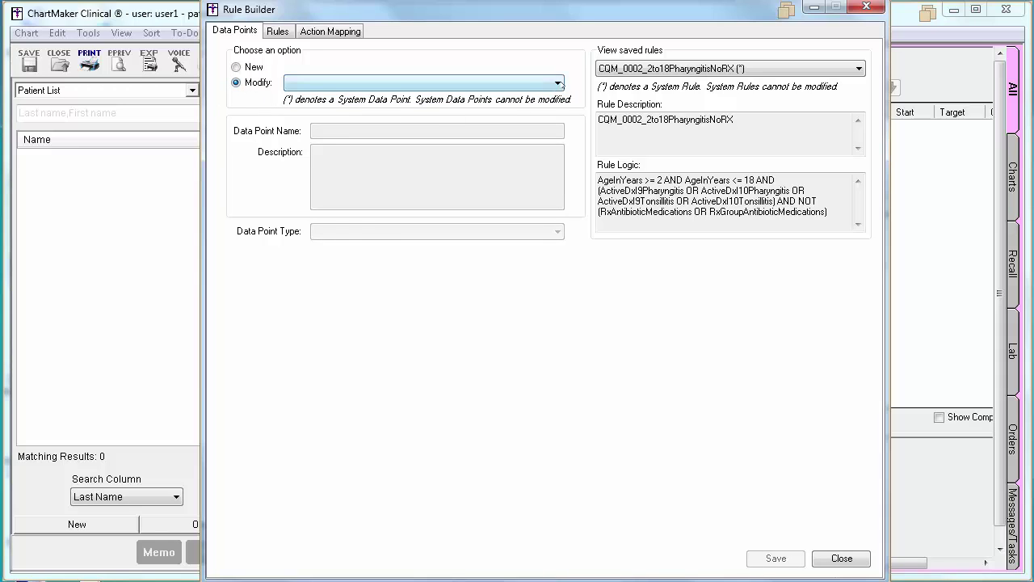
# Load the existing ActiveDxI9Pharyngitis data point for modification.
pyautogui.click(558, 84)
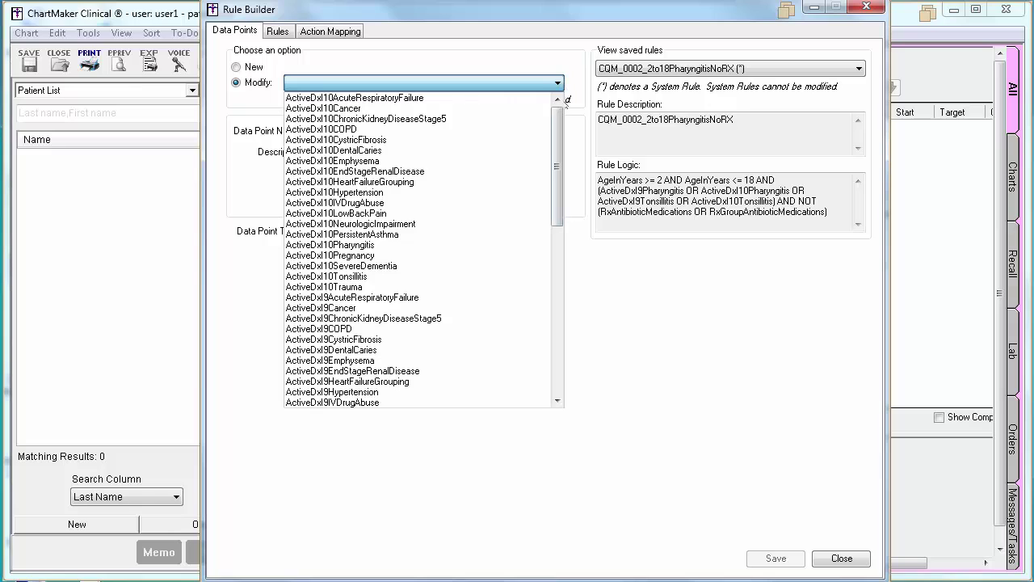
pyautogui.moveTo(559, 137); pyautogui.dragTo(558, 179)
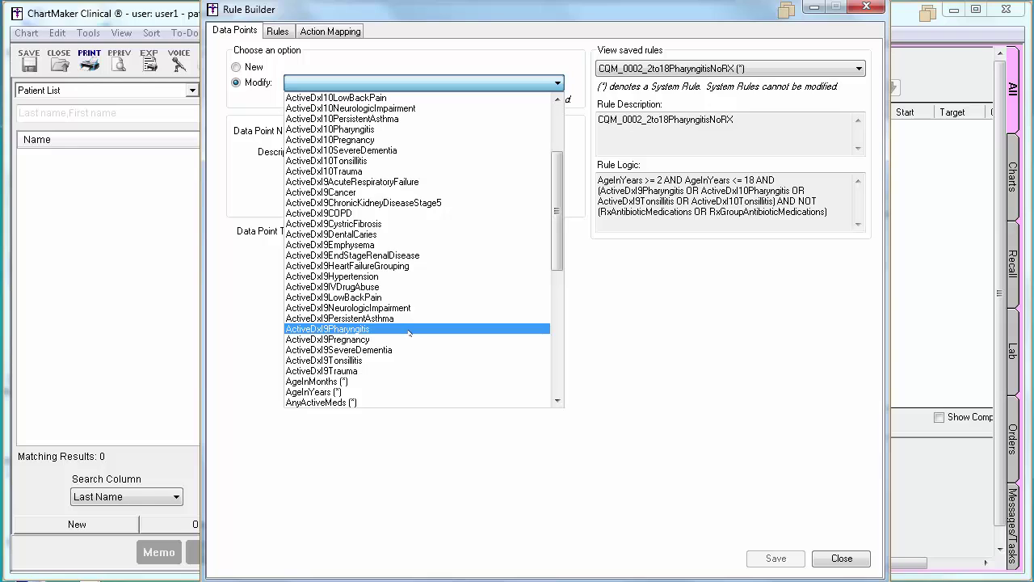
pyautogui.click(409, 329)
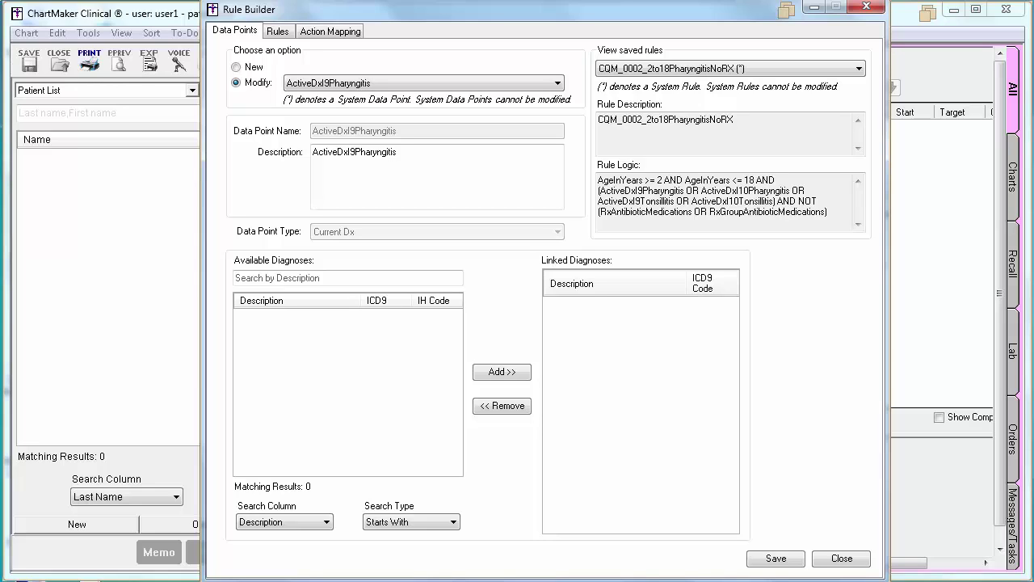
# Search diagnoses by ICD9 Code and link ACUTE PHARYNGITIS (462) to the data point.
pyautogui.click(322, 522)
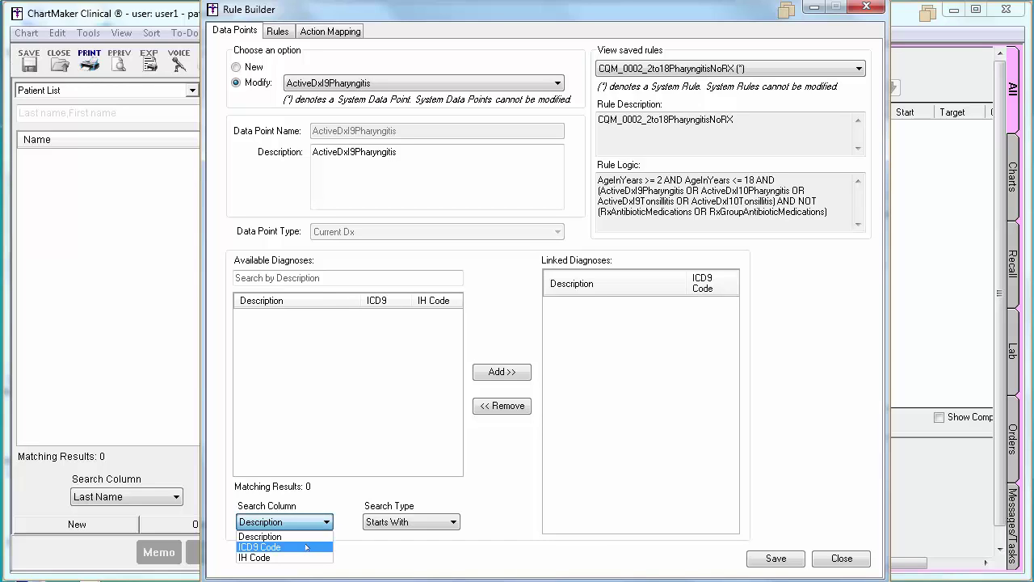
pyautogui.click(307, 544)
pyautogui.write('462')
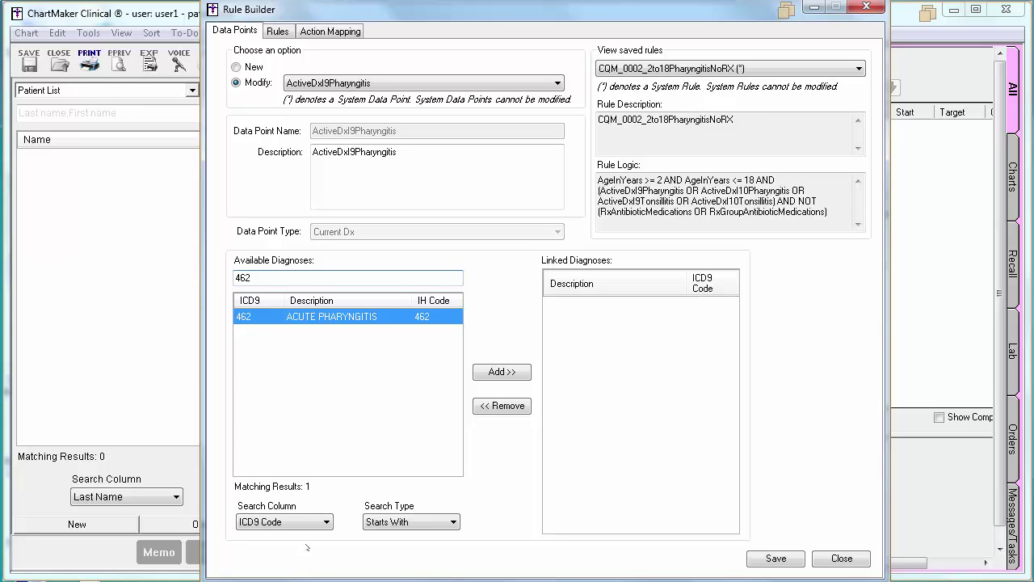
pyautogui.click(503, 373)
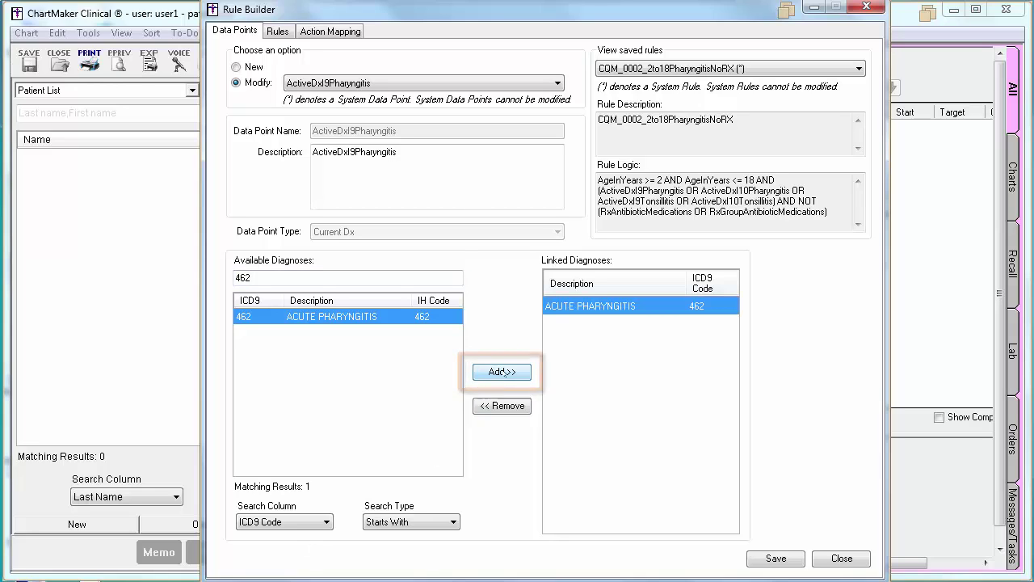
# Link STREPTOCOCCAL SORE THROAT (034.0) and save the ActiveDxI9Pharyngitis data point.
pyautogui.doubleClick(283, 279)
pyautogui.write('034.0')
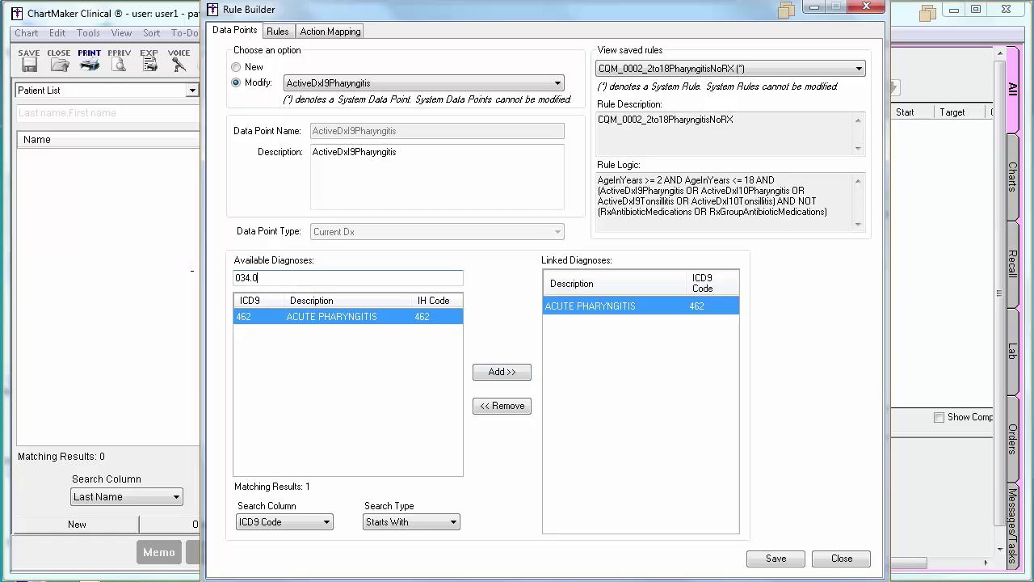
pyautogui.click(496, 378)
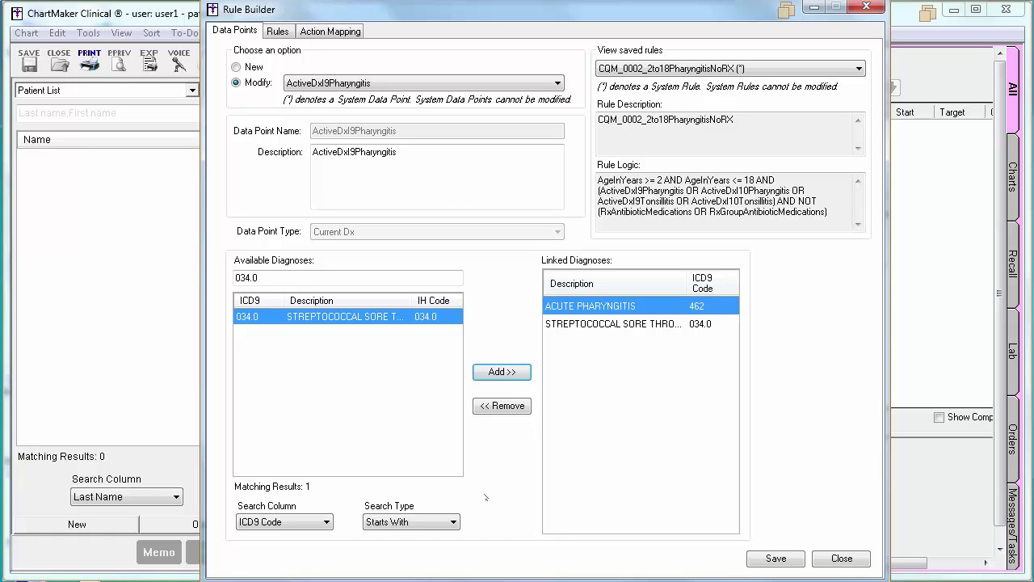
pyautogui.click(803, 561)
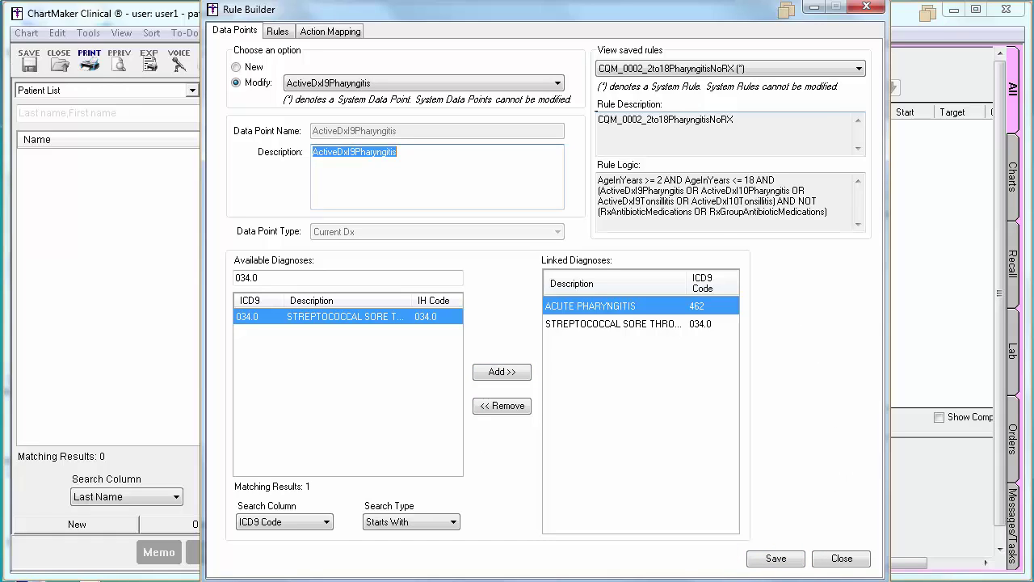
pyautogui.click(561, 84)
pyautogui.moveTo(563, 240); pyautogui.dragTo(551, 153)
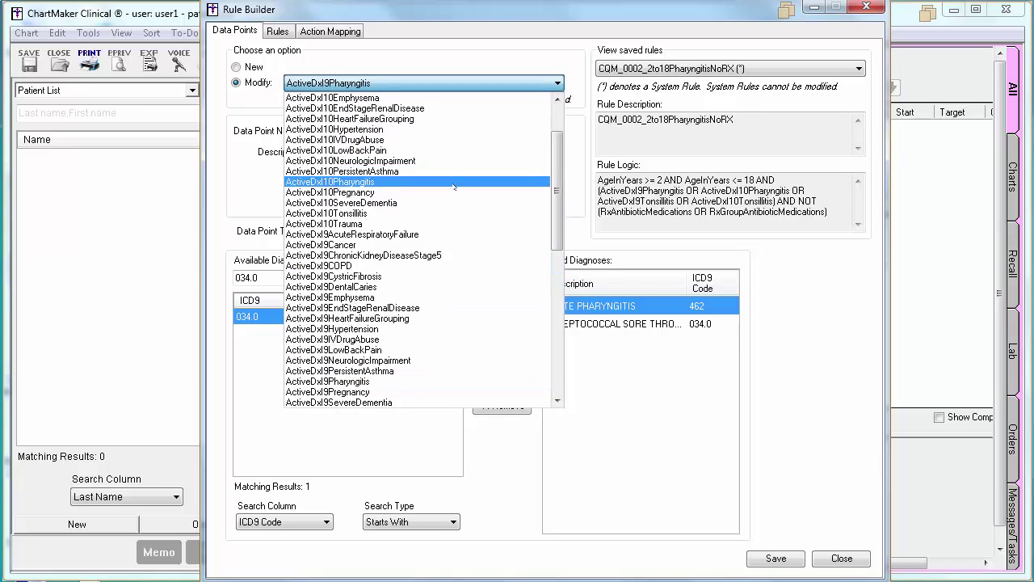
# Switch to ActiveDxI10Pharyngitis and search ICD10 codes for j02.8.
pyautogui.click(456, 183)
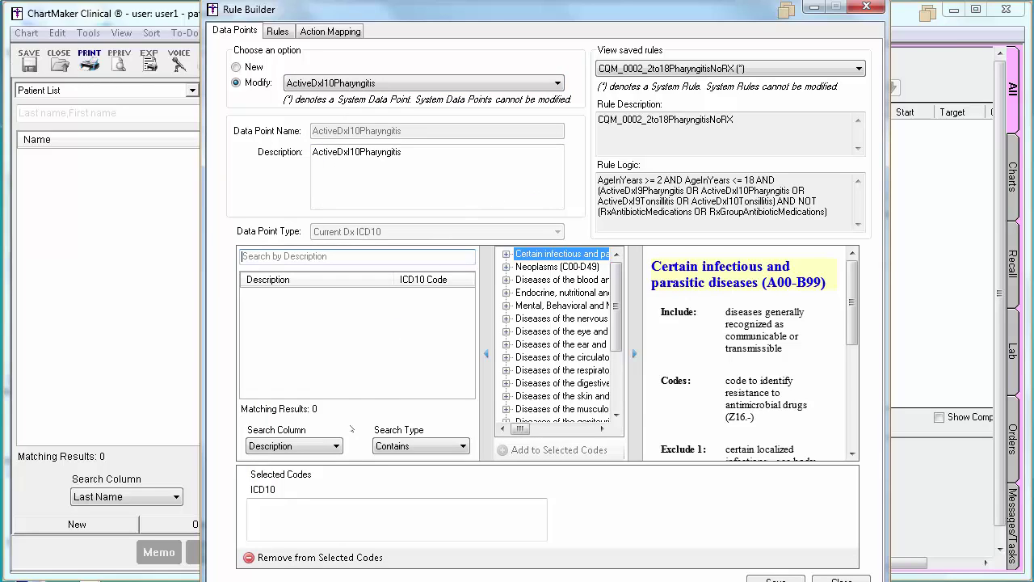
pyautogui.click(336, 449)
pyautogui.click(337, 459)
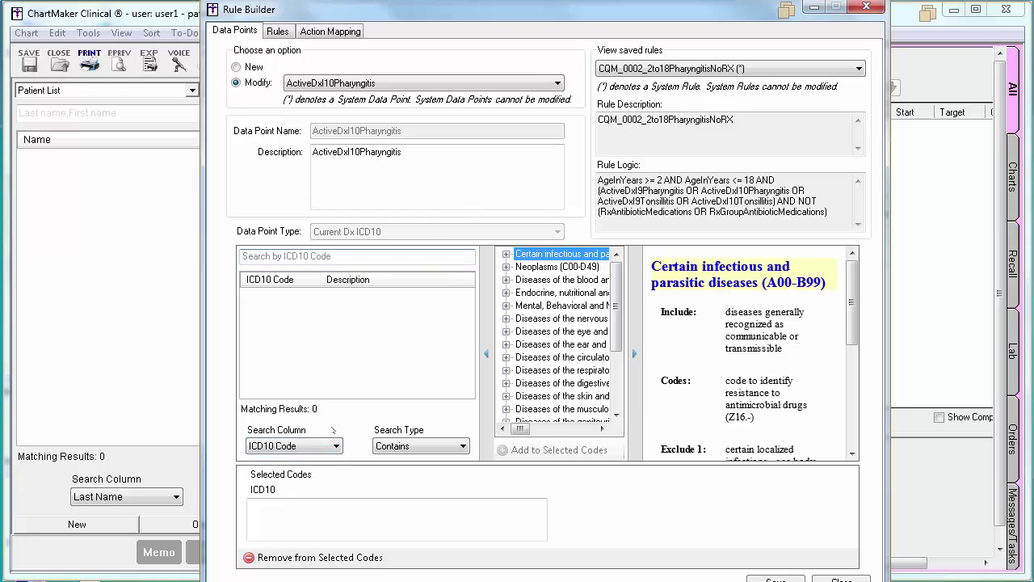
pyautogui.write('j02')
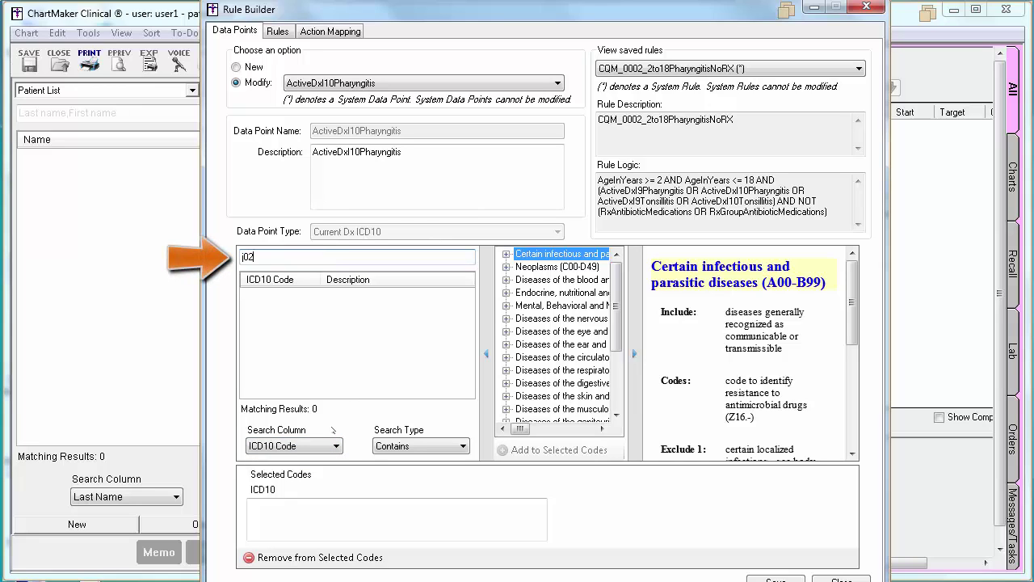
pyautogui.write('.8')
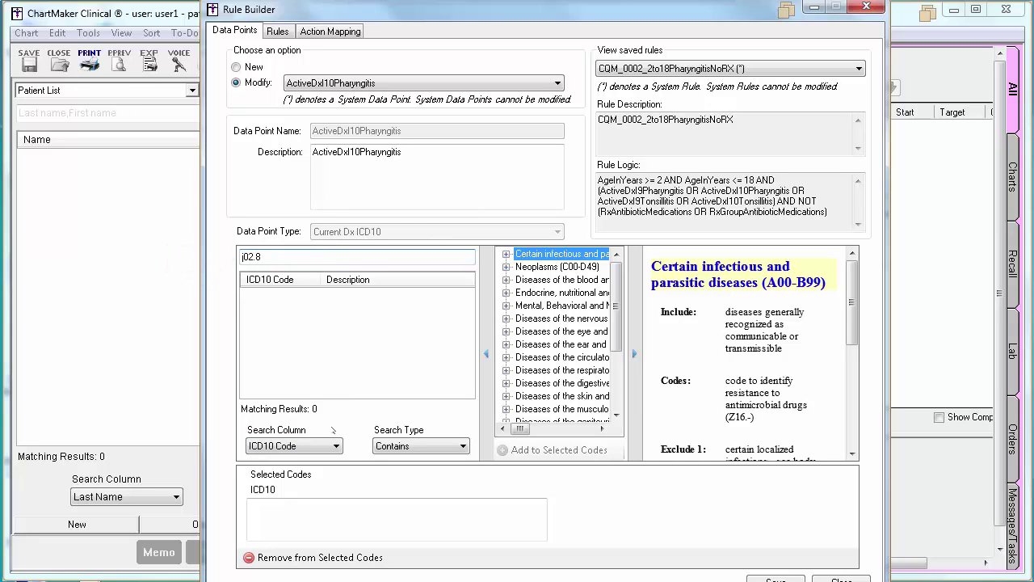
pyautogui.press('Return')
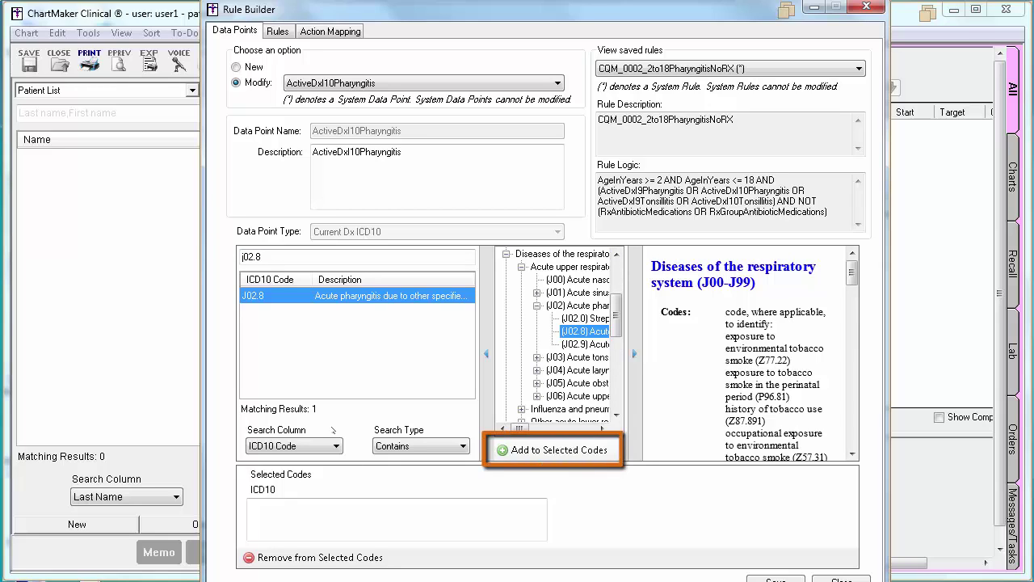
# Add J02.8 and J02.9 to the selected codes and save the data point.
pyautogui.click(557, 450)
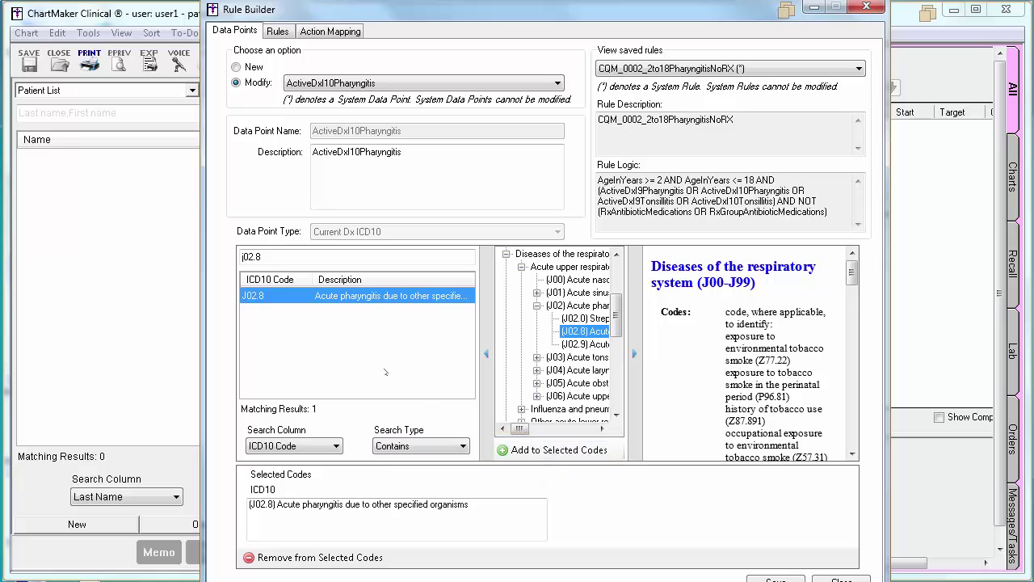
pyautogui.click(585, 343)
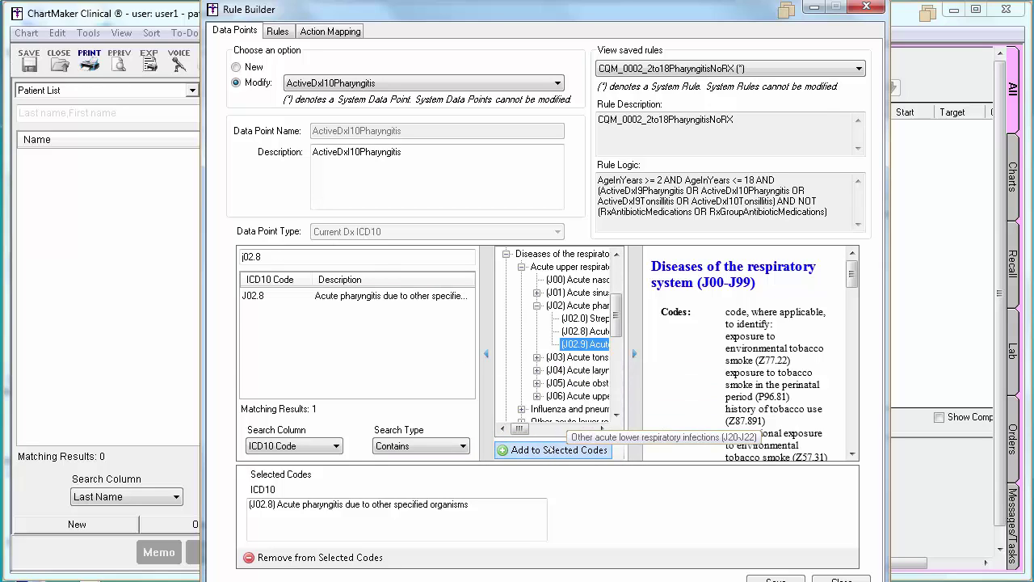
pyautogui.click(550, 450)
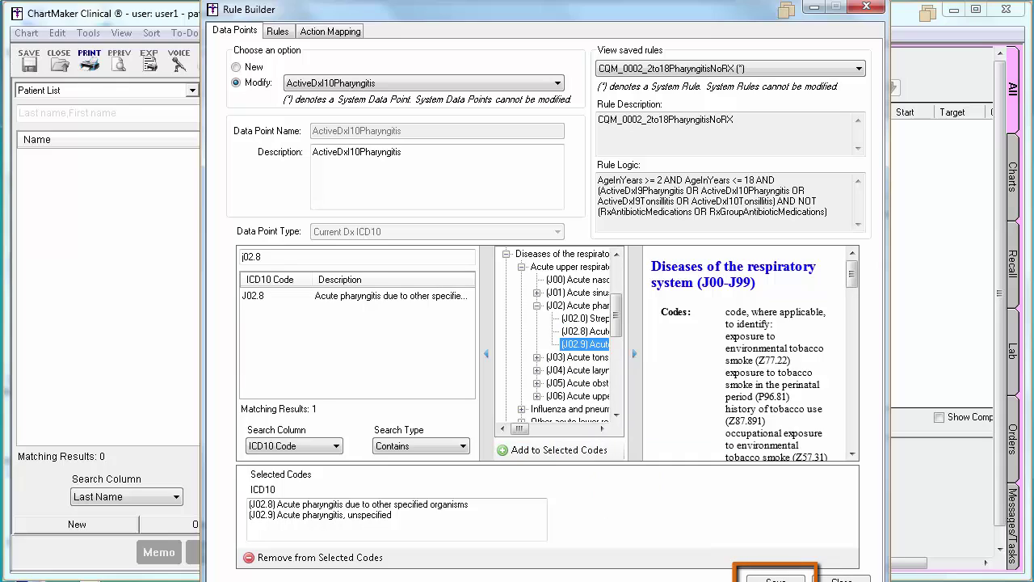
pyautogui.doubleClick(357, 152)
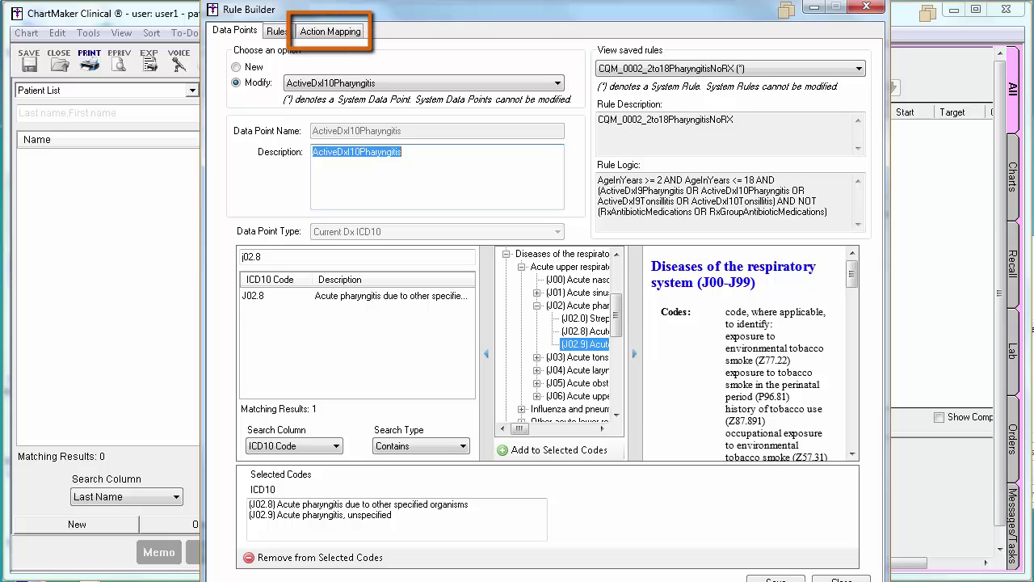
# In Action Mapping, select rule CQM_0002_2to18PharyngitisNoRX and start a new recommended action.
pyautogui.click(331, 30)
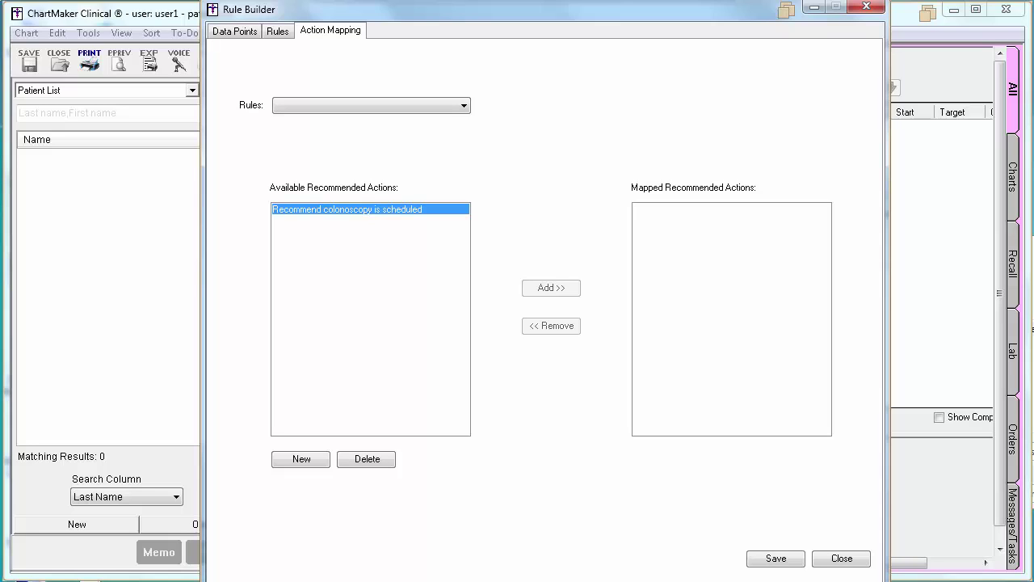
pyautogui.click(464, 105)
pyautogui.click(339, 121)
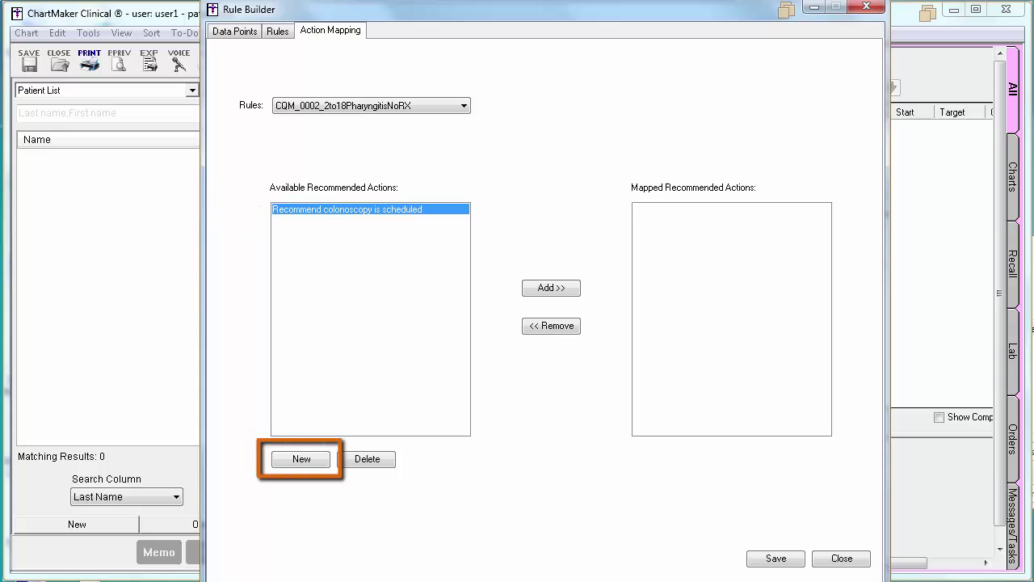
pyautogui.click(302, 459)
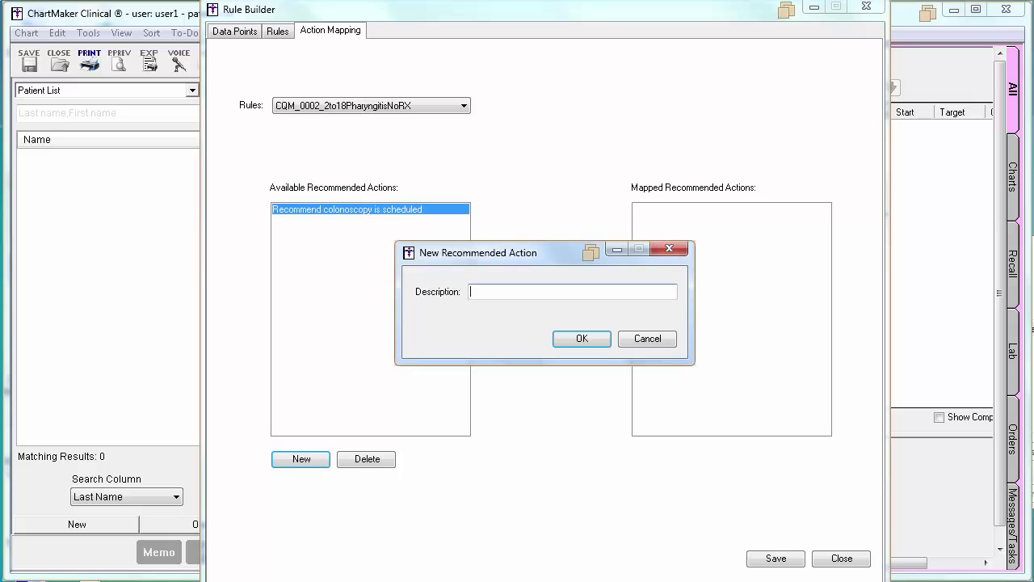
# Add 'Wait for results of strep test before administering antibiotics' as a recommended action and select it.
pyautogui.hotkey('ctrl', 'v')
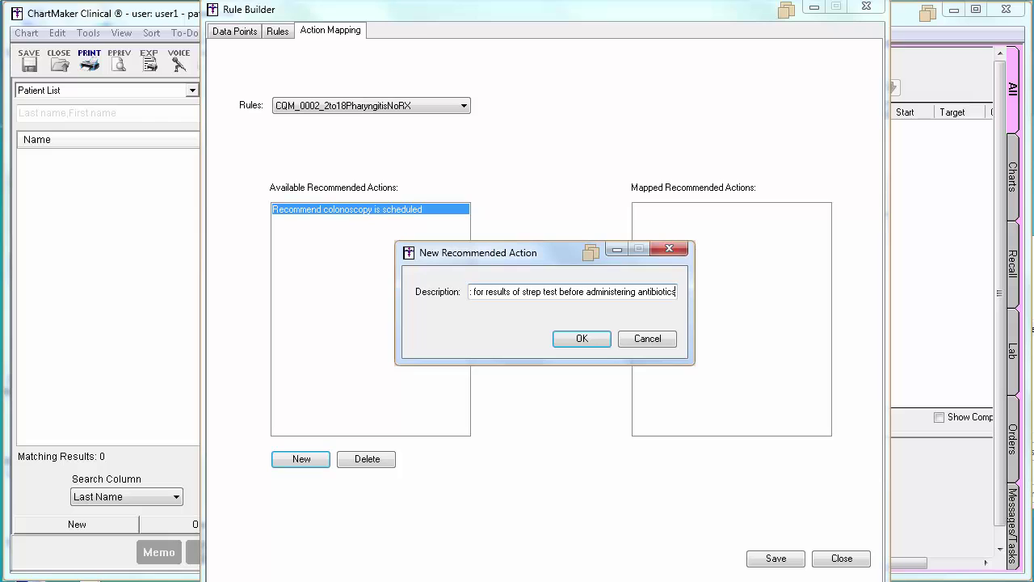
pyautogui.click(581, 338)
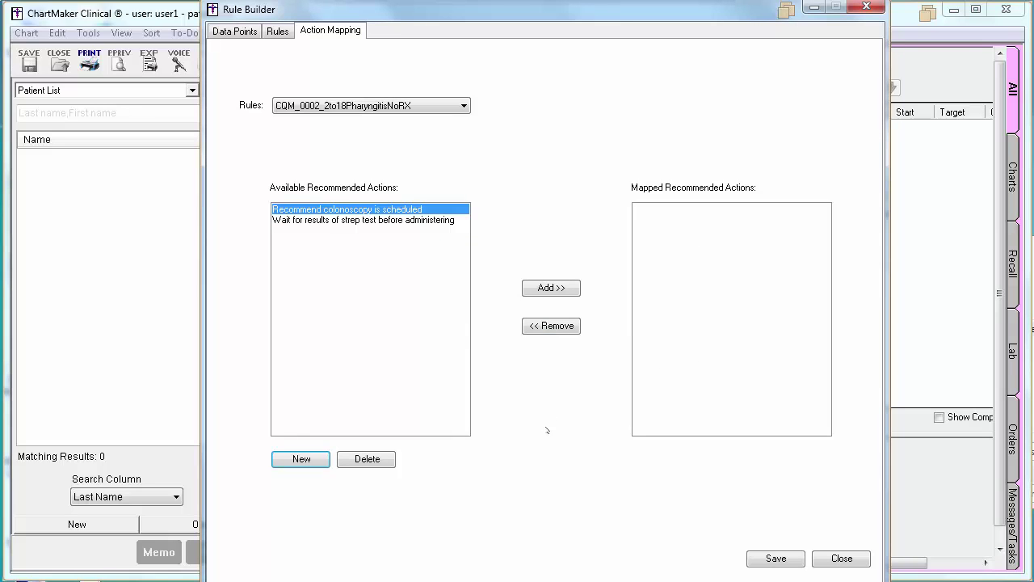
pyautogui.click(419, 221)
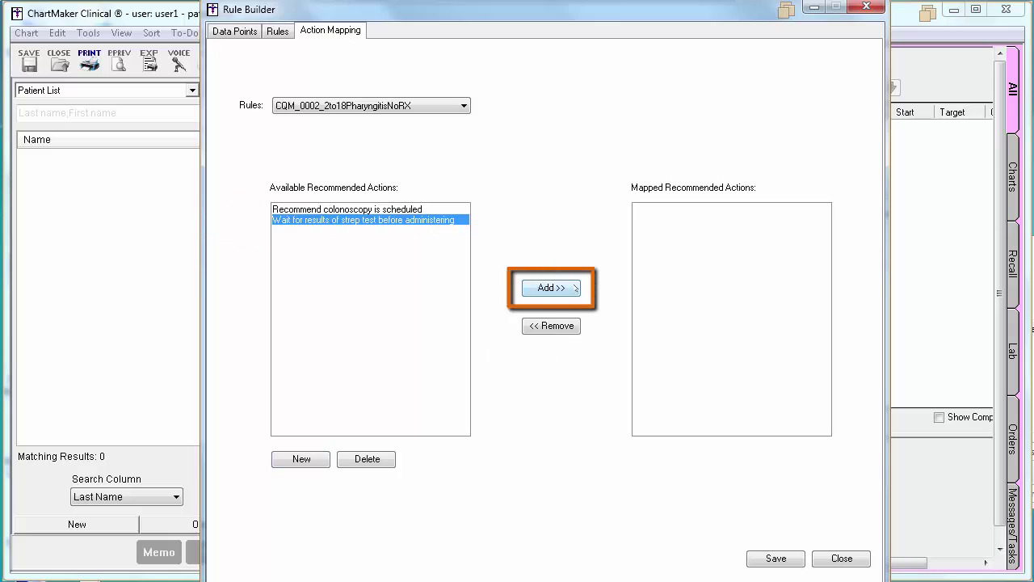
# Map the strep test action to CQM_0002_2to18PharyngitisNoRX and close the Rule Builder.
pyautogui.click(551, 287)
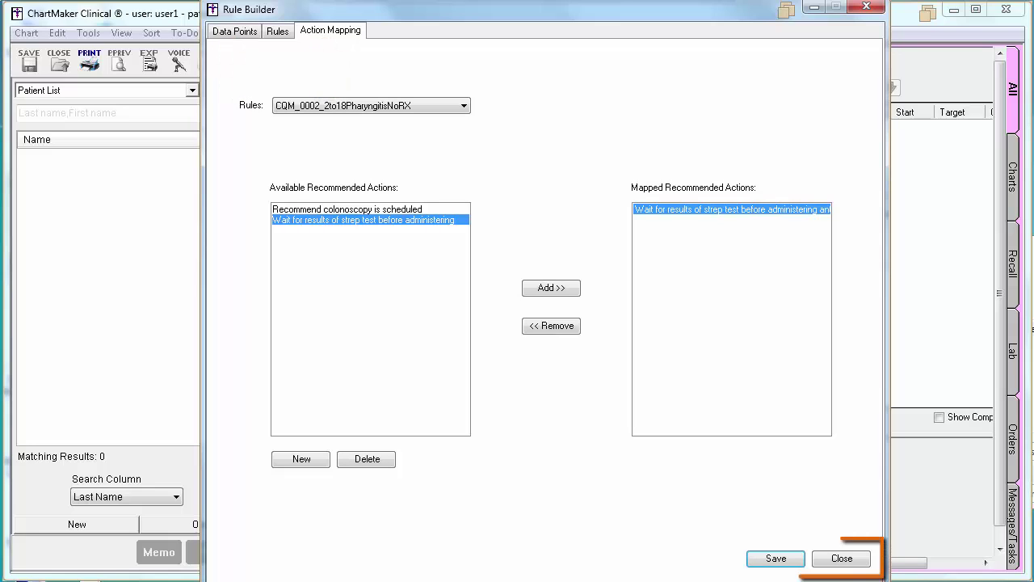
pyautogui.click(840, 563)
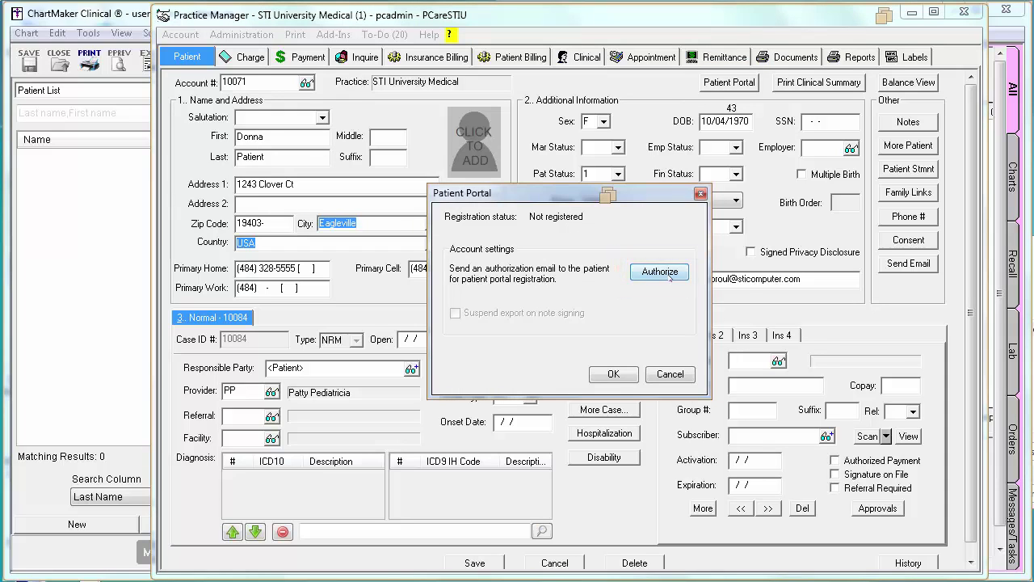
# Authorize the patient for the portal, confirm Yes, and close the Patient Portal dialog.
pyautogui.press('Return')
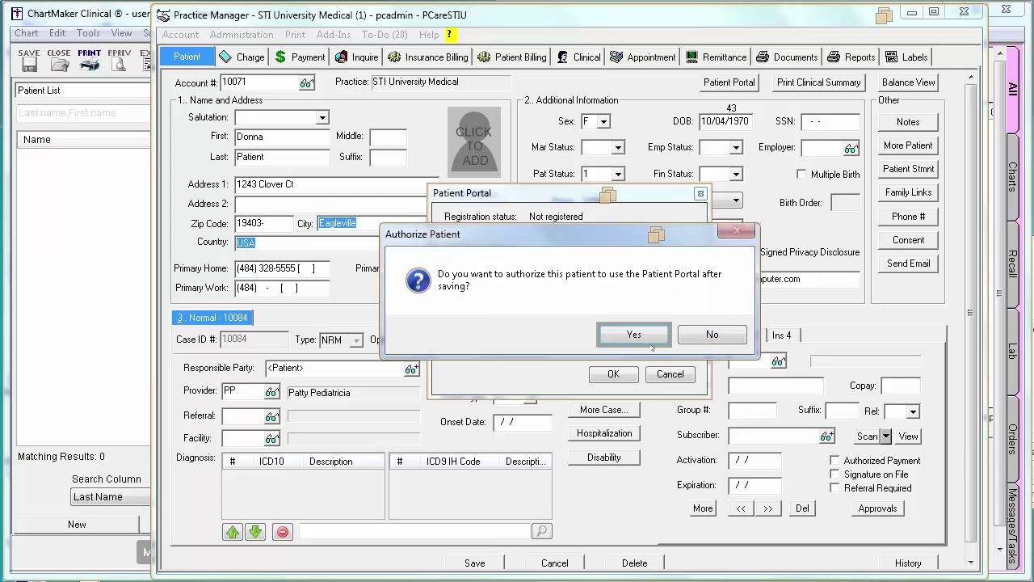
pyautogui.click(635, 335)
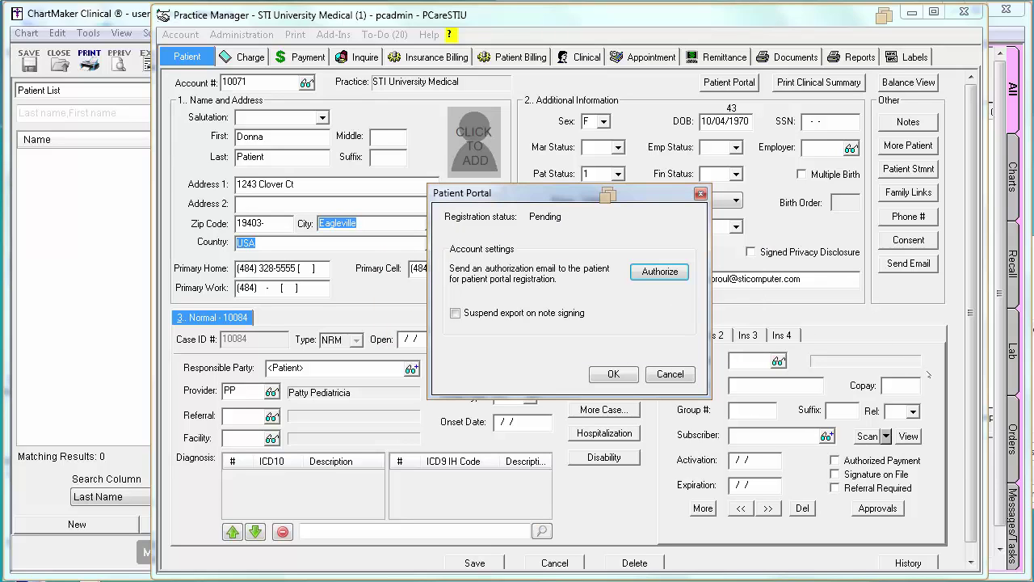
pyautogui.click(614, 375)
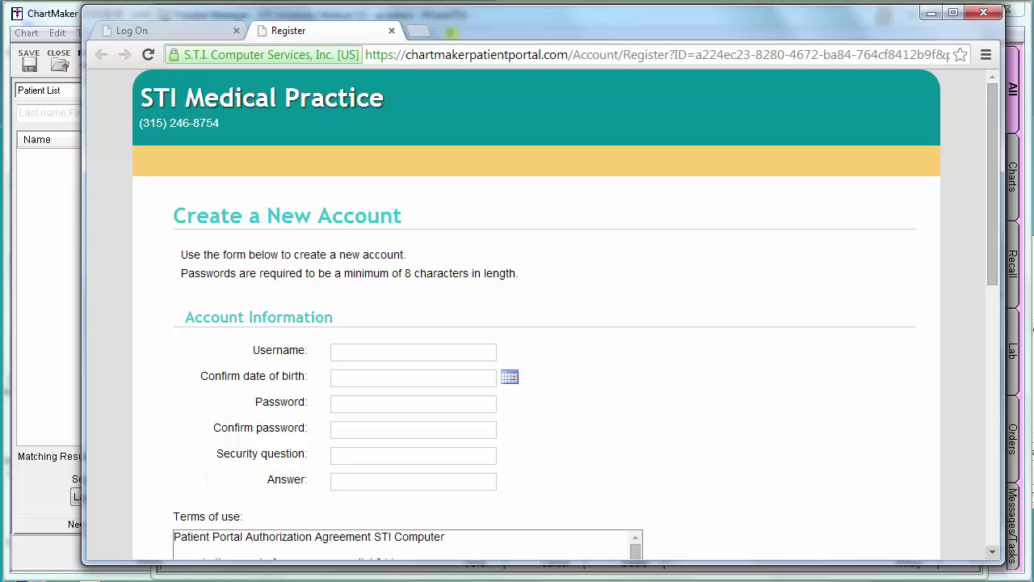
# Sign in to the patient portal with the patient's username and password.
pyautogui.moveTo(997, 227); pyautogui.dragTo(995, 525)
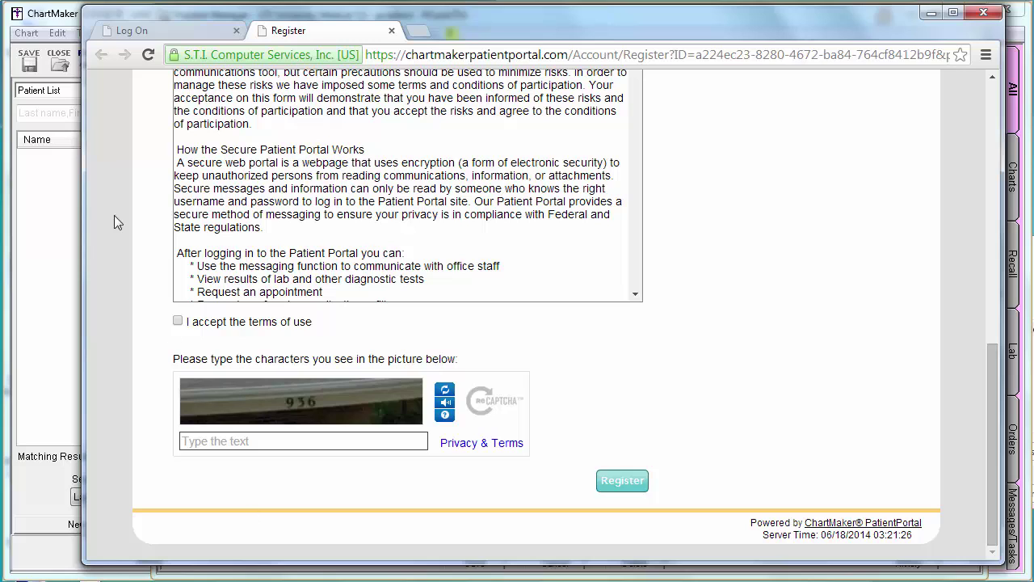
pyautogui.click(146, 34)
pyautogui.click(210, 282)
pyautogui.write('mpatient2')
pyautogui.click(207, 303)
pyautogui.click(198, 330)
pyautogui.click(191, 392)
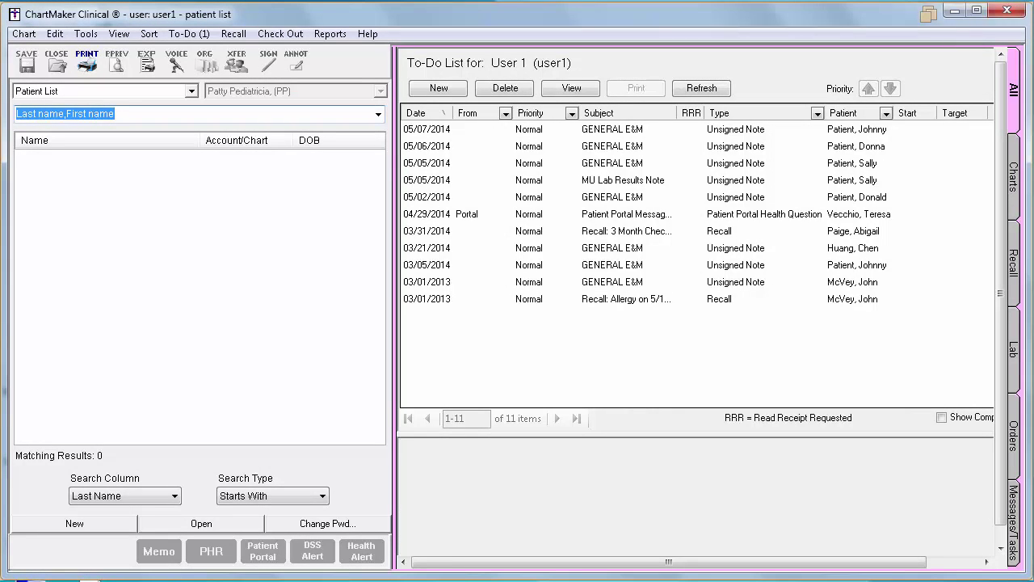
# Open the top GENERAL E&M To-Do item's chart and bring up the Chart menu.
pyautogui.doubleClick(854, 129)
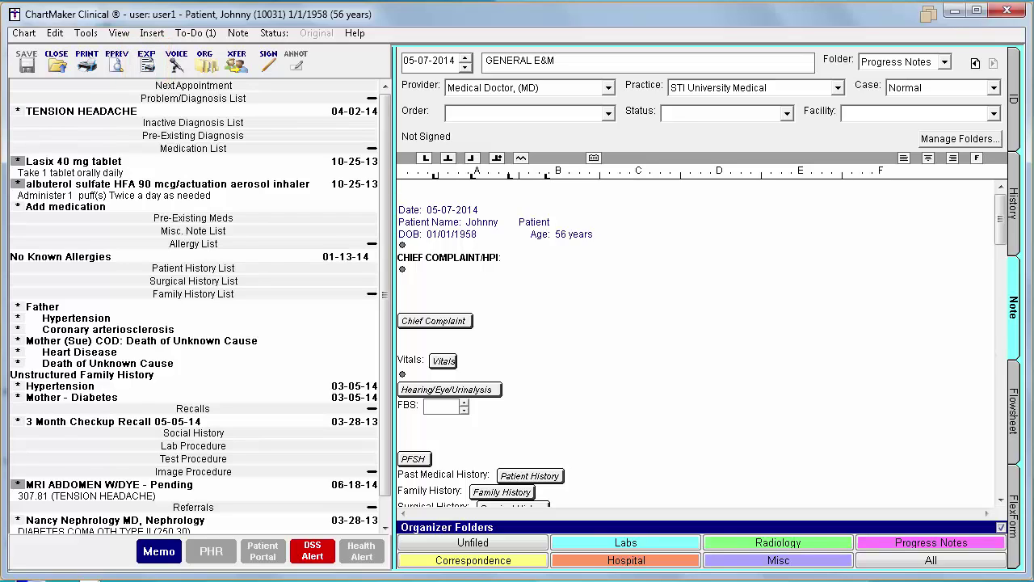
pyautogui.click(24, 33)
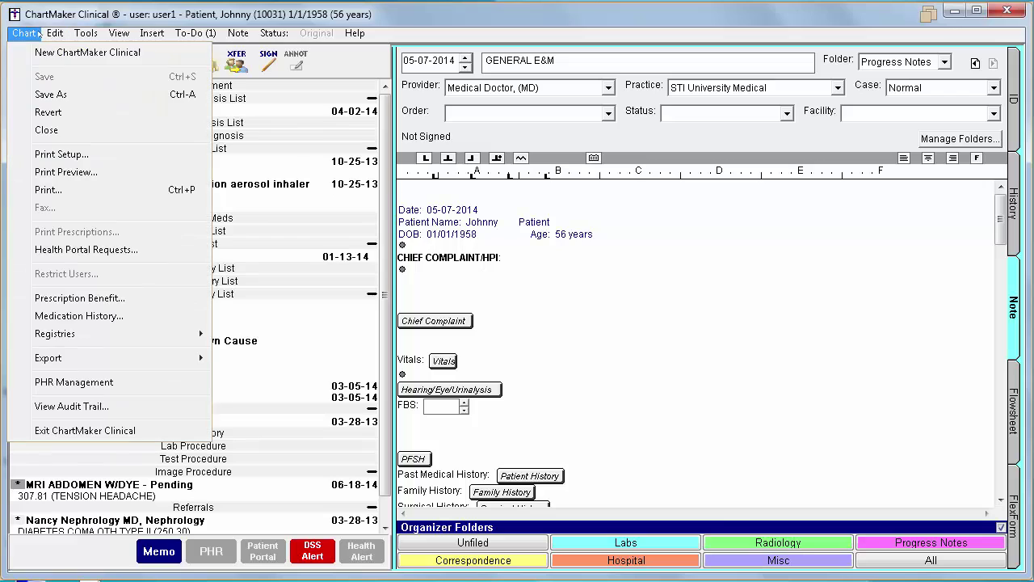
# Open the Export Patient Document dialog from Chart > Export > Patient Data.
pyautogui.moveTo(110, 357)
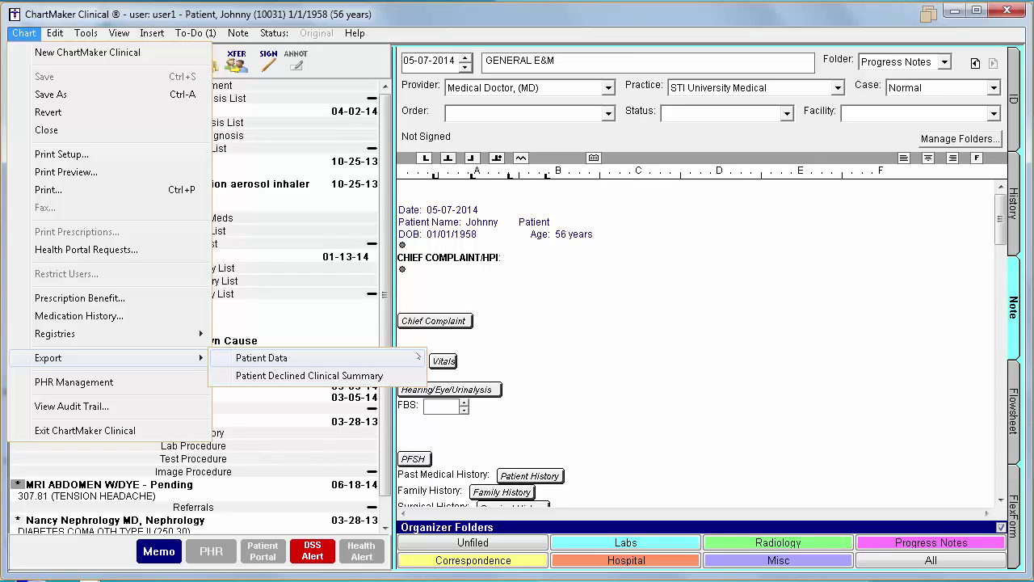
pyautogui.click(418, 356)
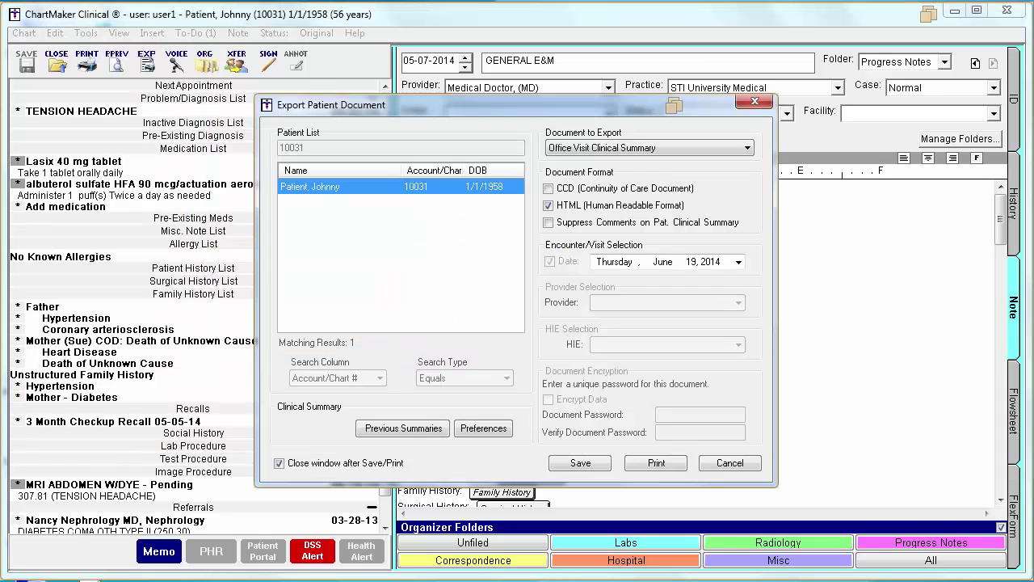
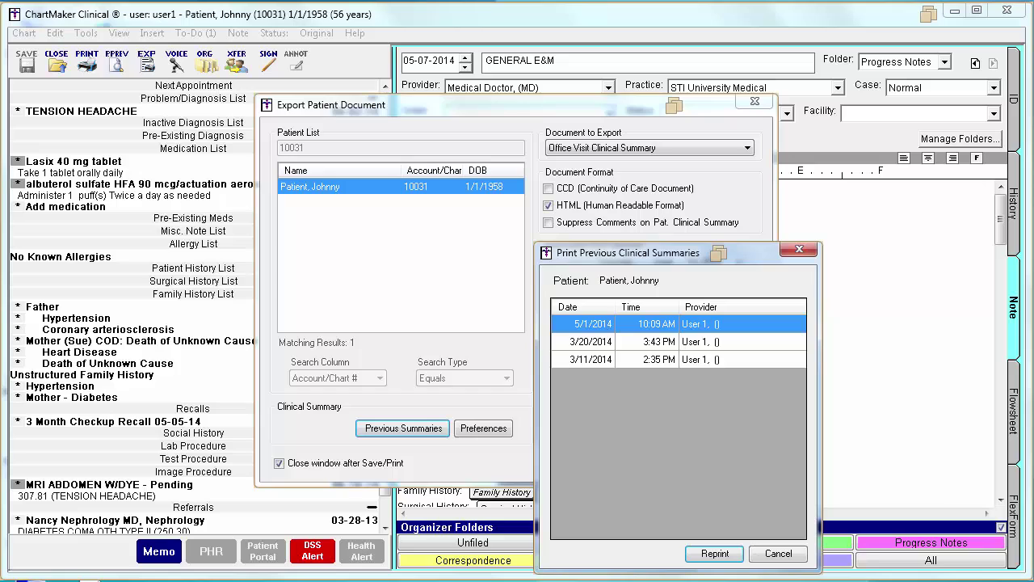
# Select the 3/20/2014 previous summary, then close the list without reprinting.
pyautogui.click(569, 341)
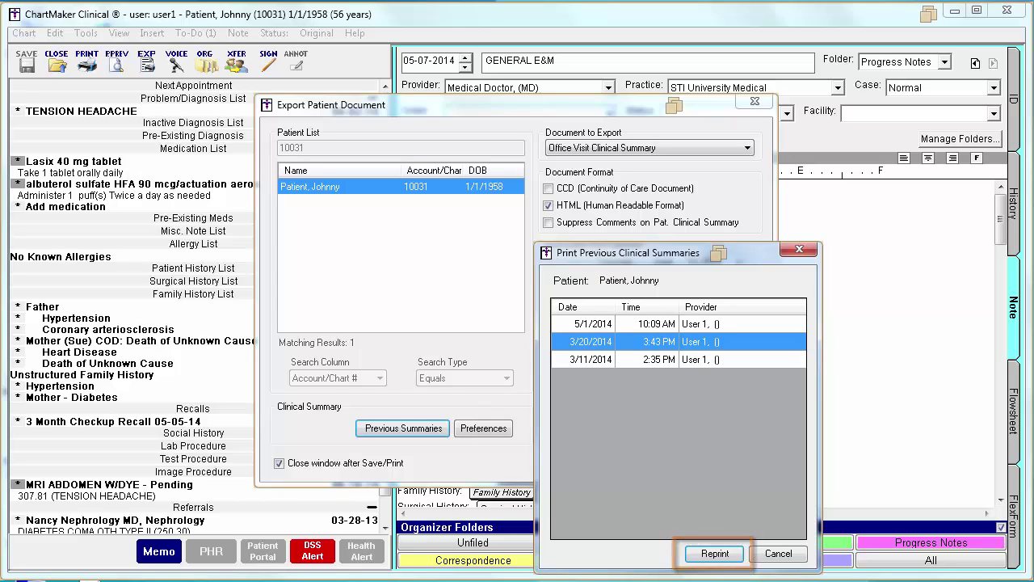
pyautogui.click(797, 557)
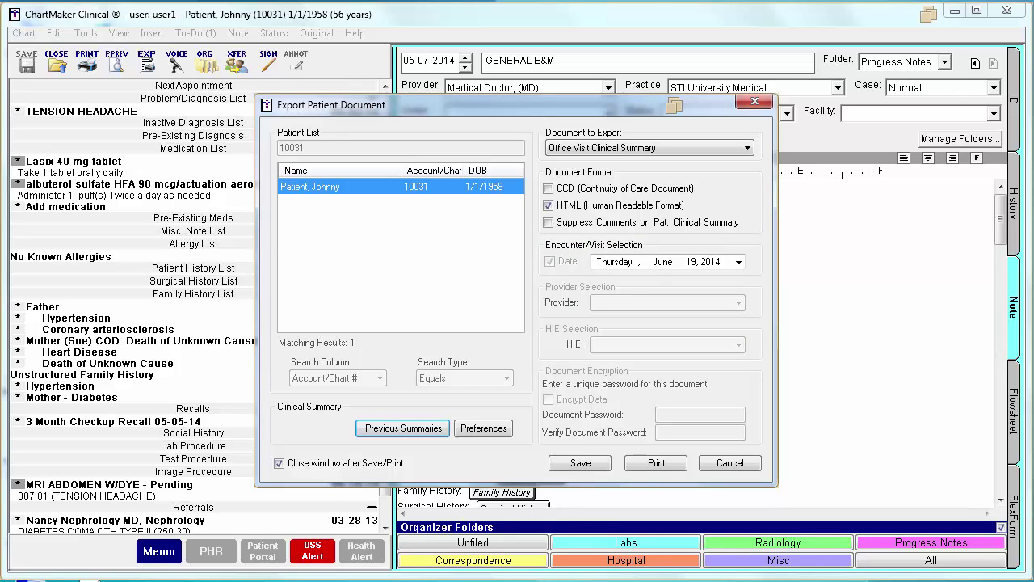
pyautogui.press('Tab')
# Open Clinical Summary Preferences from the Export Patient Document dialog.
pyautogui.press('space')
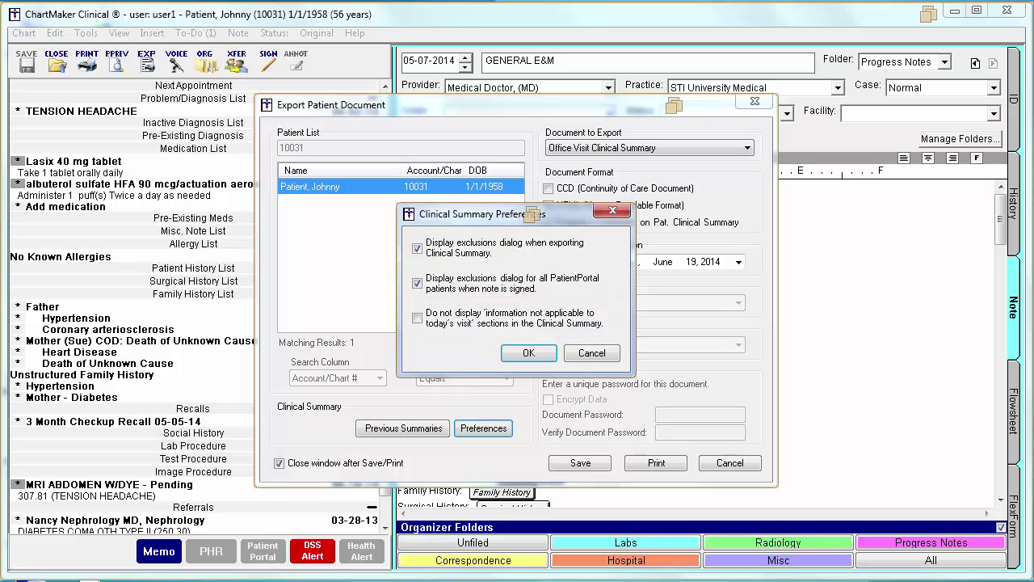
# Accept the preferences and begin saving the summary to reach Document Exclusions.
pyautogui.click(573, 357)
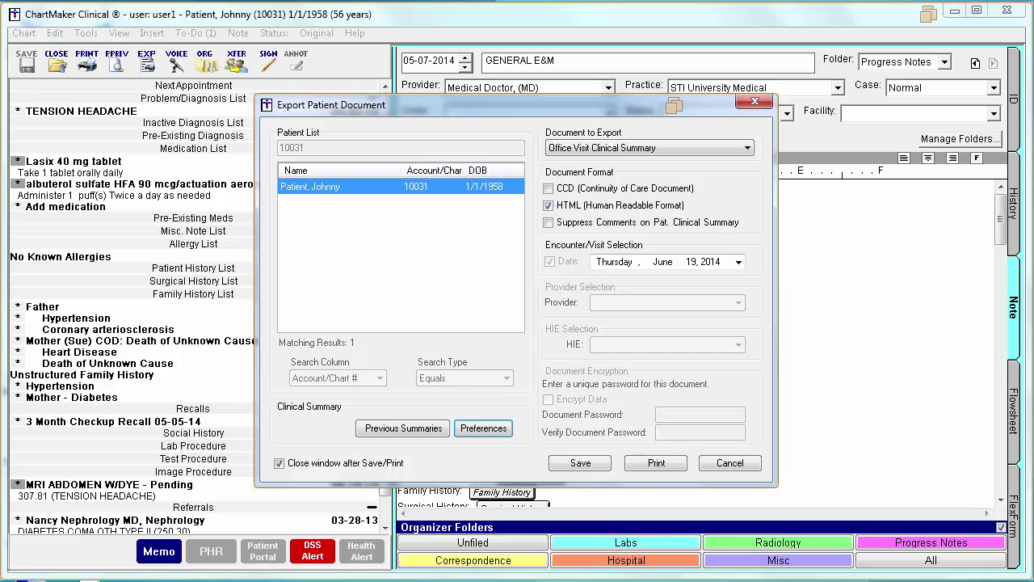
pyautogui.click(584, 463)
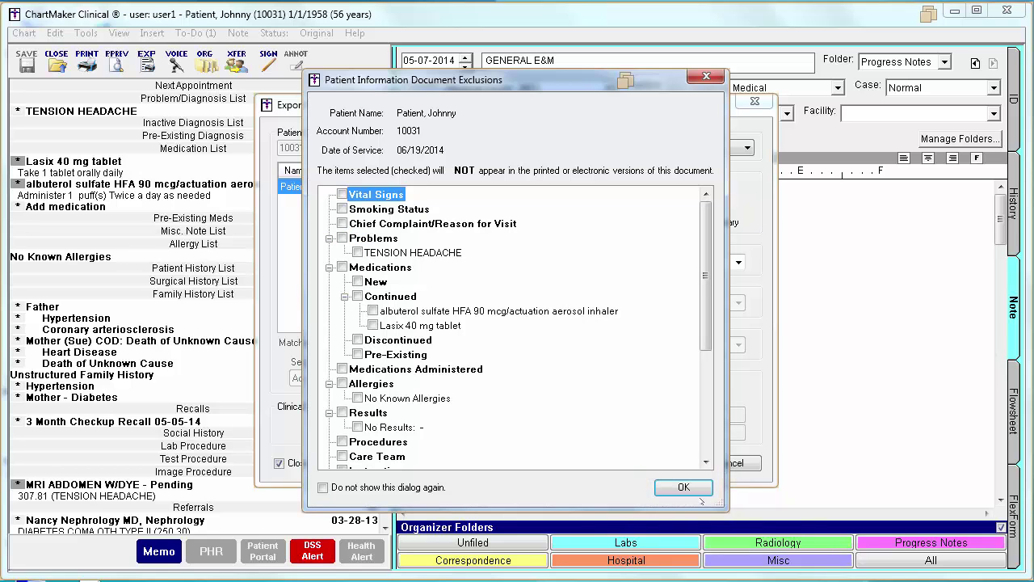
# Keep all sections and save the clinical summary as an XML file on the Desktop.
pyautogui.press('Return')
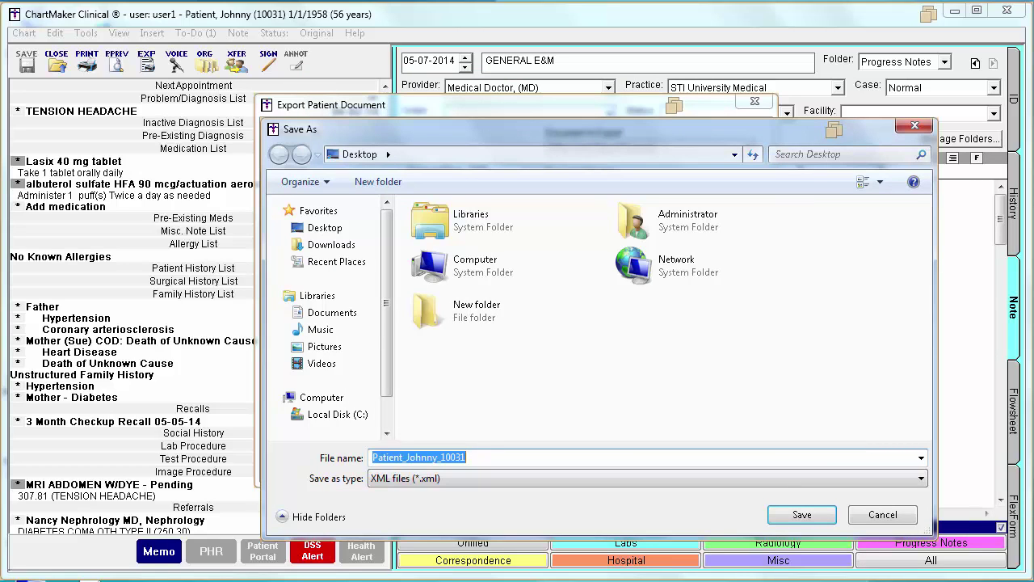
pyautogui.click(883, 514)
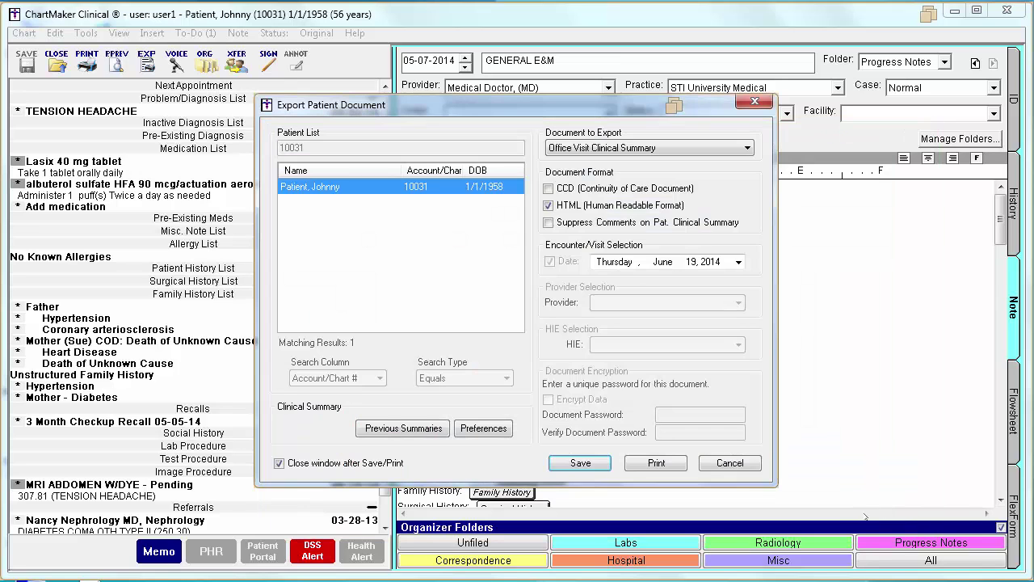
pyautogui.click(731, 463)
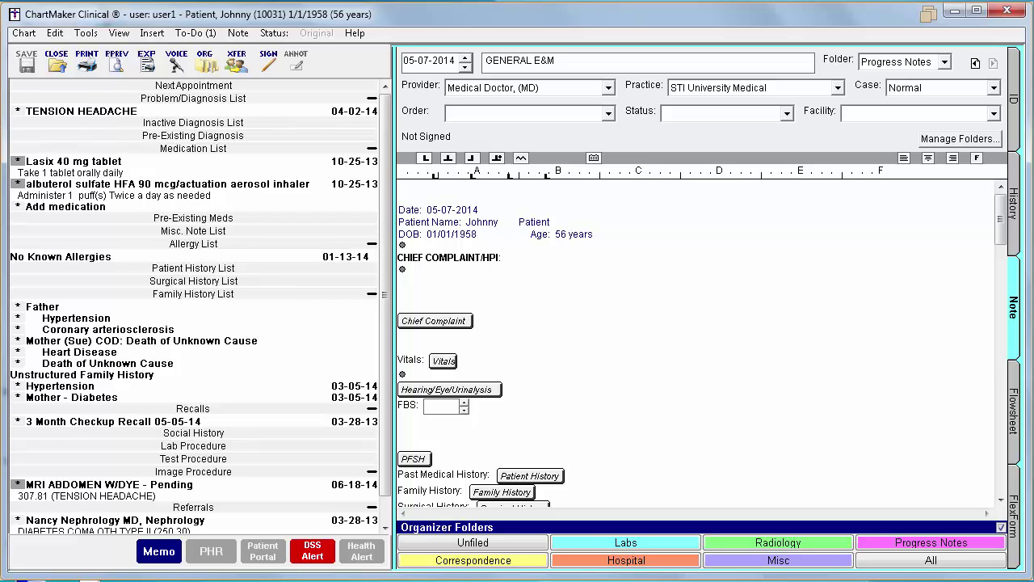
# Show the Chart menu's Export submenu with Patient Data and Declined Clinical Summary.
pyautogui.click(29, 34)
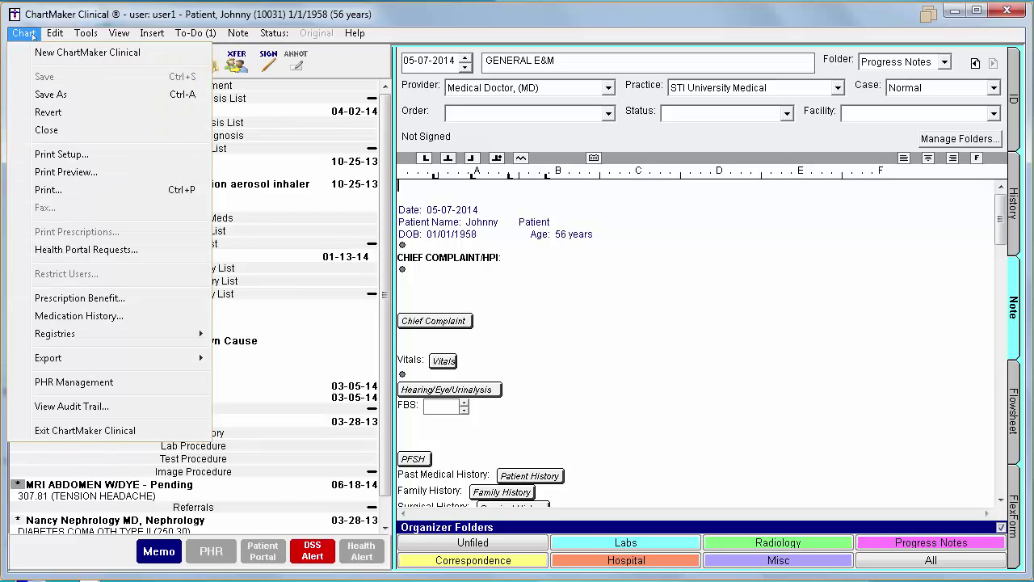
pyautogui.moveTo(97, 357)
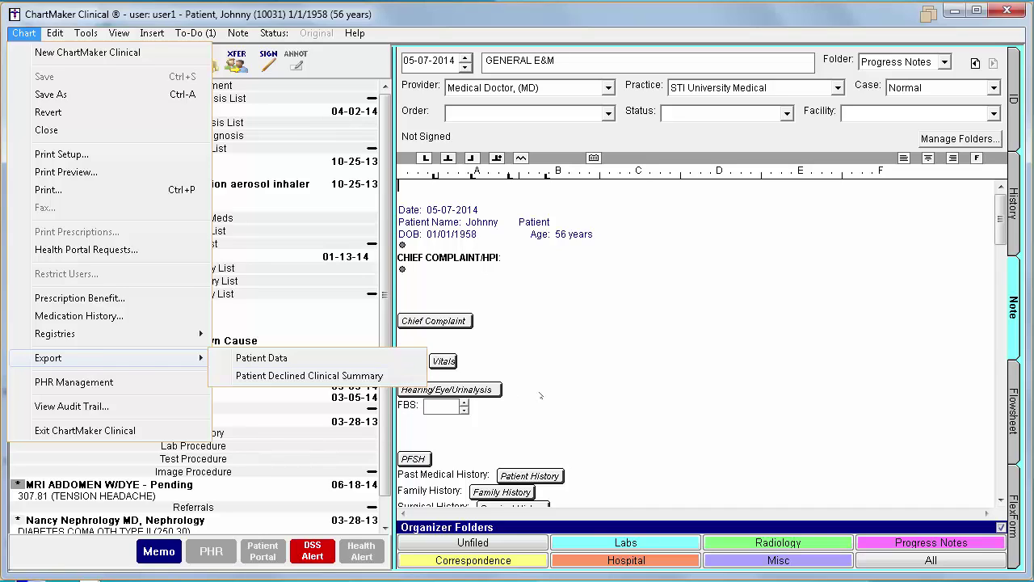
# Dismiss the Chart Export choices without picking one.
pyautogui.click(503, 391)
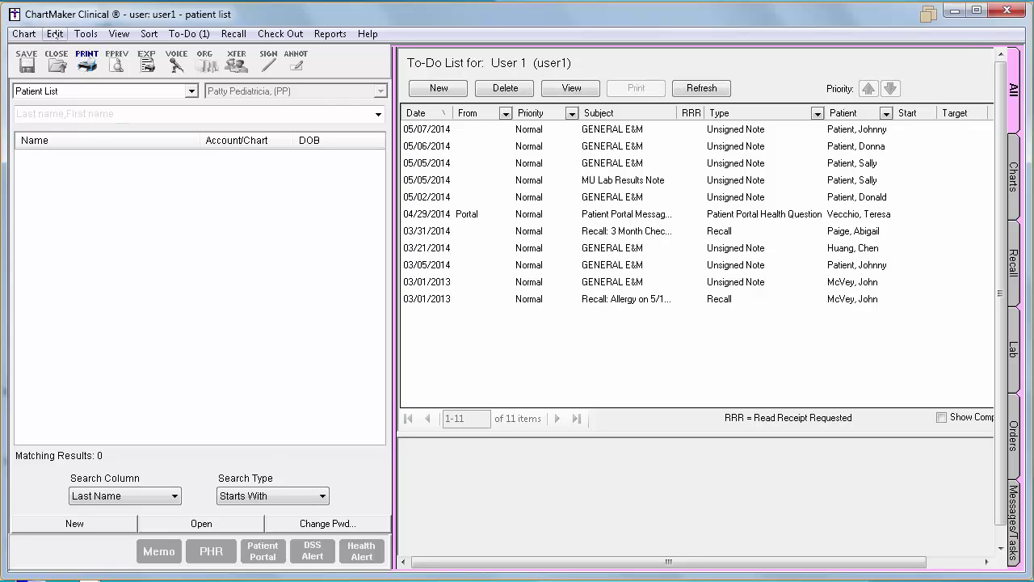
# Search the Procedures conditions table for 'lipid' and select LIPID PANEL (CPT 80061).
pyautogui.click(55, 34)
pyautogui.moveTo(173, 174)
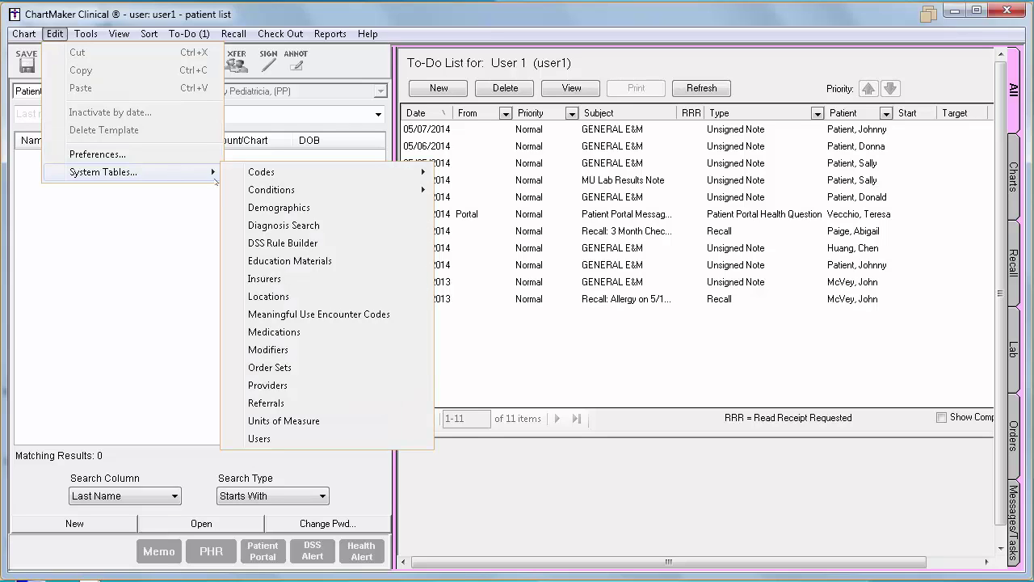
pyautogui.moveTo(321, 189)
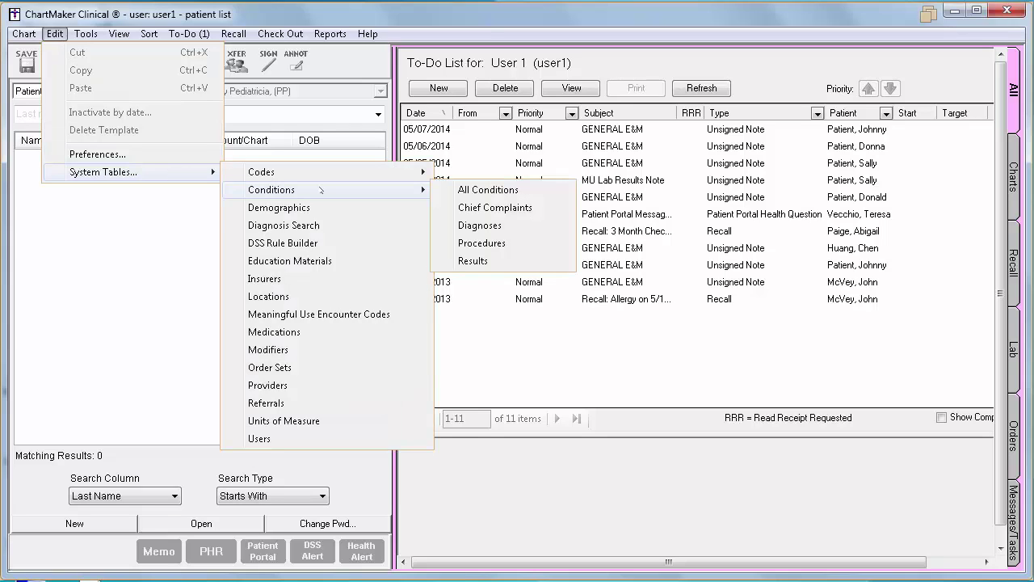
pyautogui.click(534, 244)
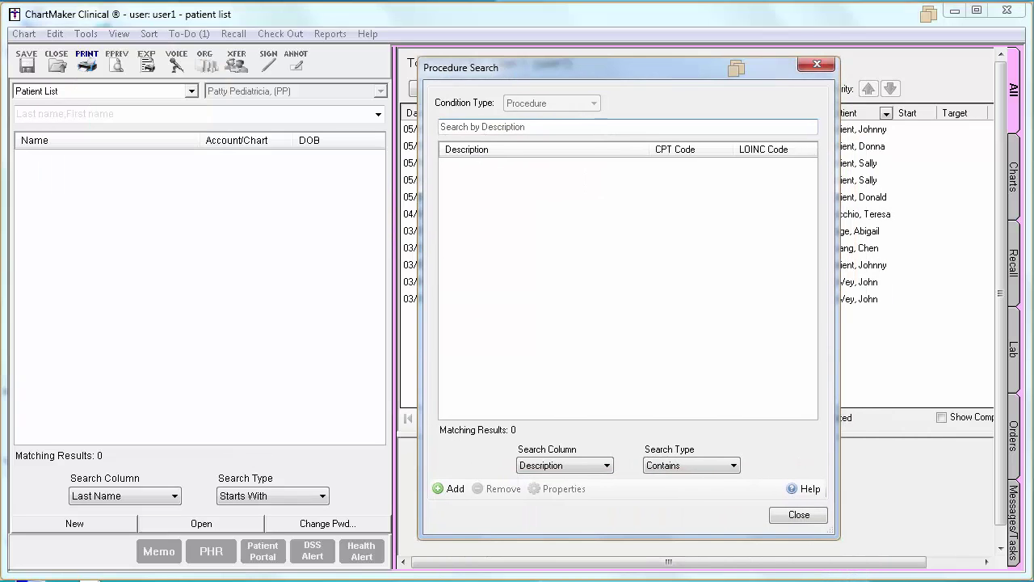
pyautogui.write('lipid')
pyautogui.press('Return')
pyautogui.click(493, 198)
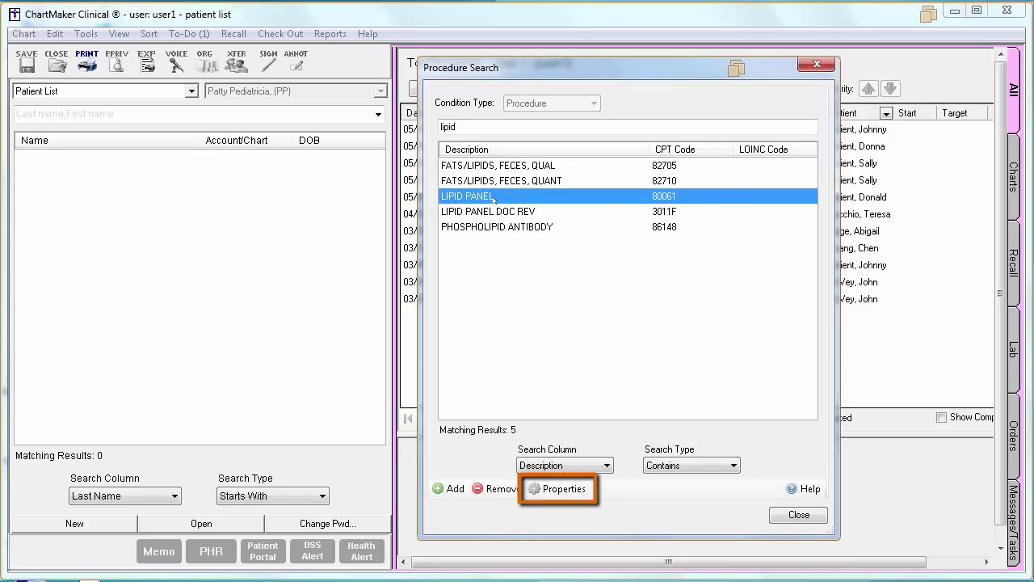
# Review and save LIPID PANEL's properties (Lab type, auto-charge, order tracking), then close Procedure Search.
pyautogui.click(564, 488)
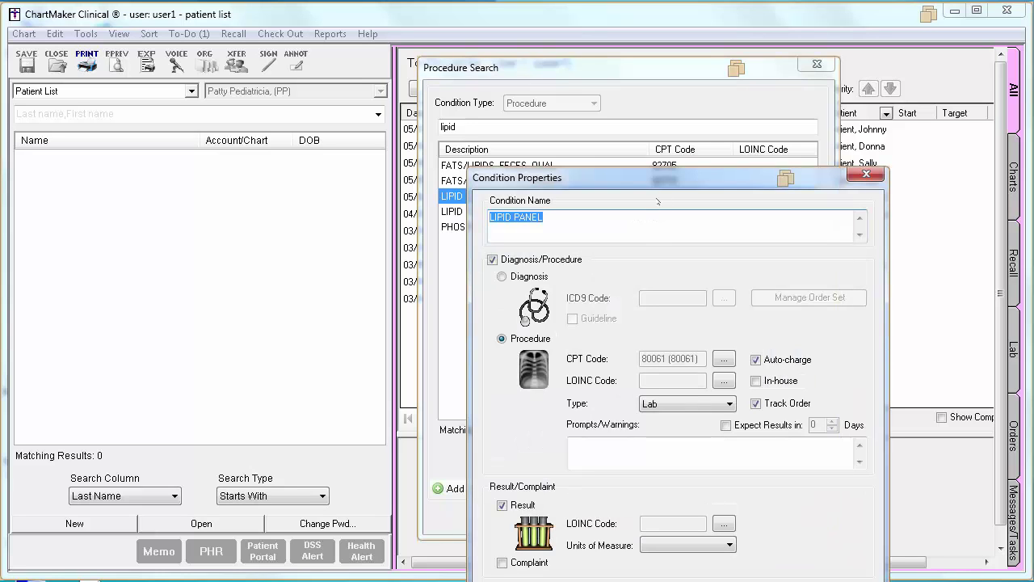
pyautogui.moveTo(657, 186); pyautogui.dragTo(595, 88)
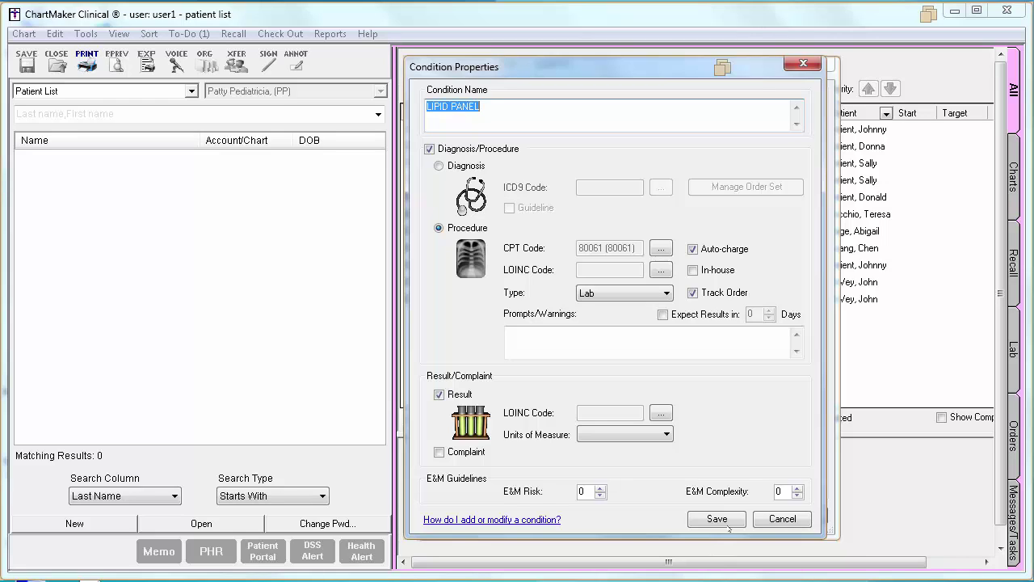
pyautogui.click(760, 519)
pyautogui.click(796, 514)
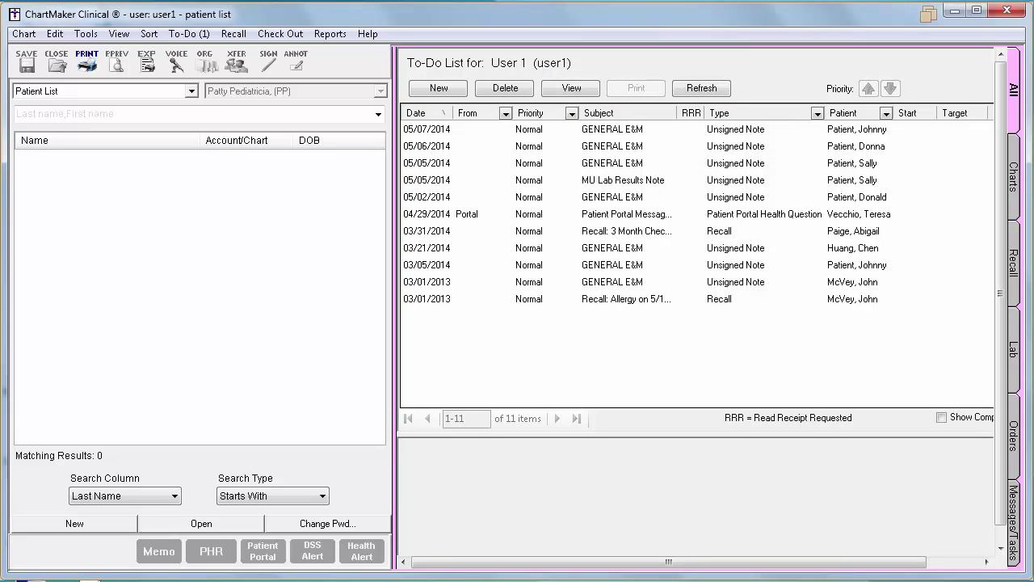
# From the 05/05/2014 GENERAL E&M note, start a LIPID PANEL order under Tests/Procedures Ordered.
pyautogui.doubleClick(536, 162)
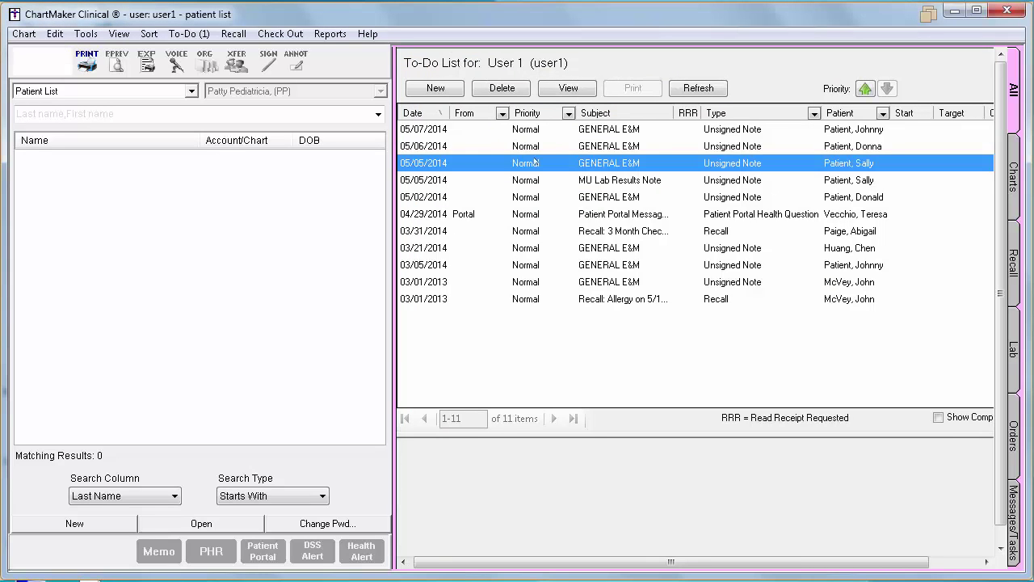
pyautogui.scroll(-15, 527, 188)
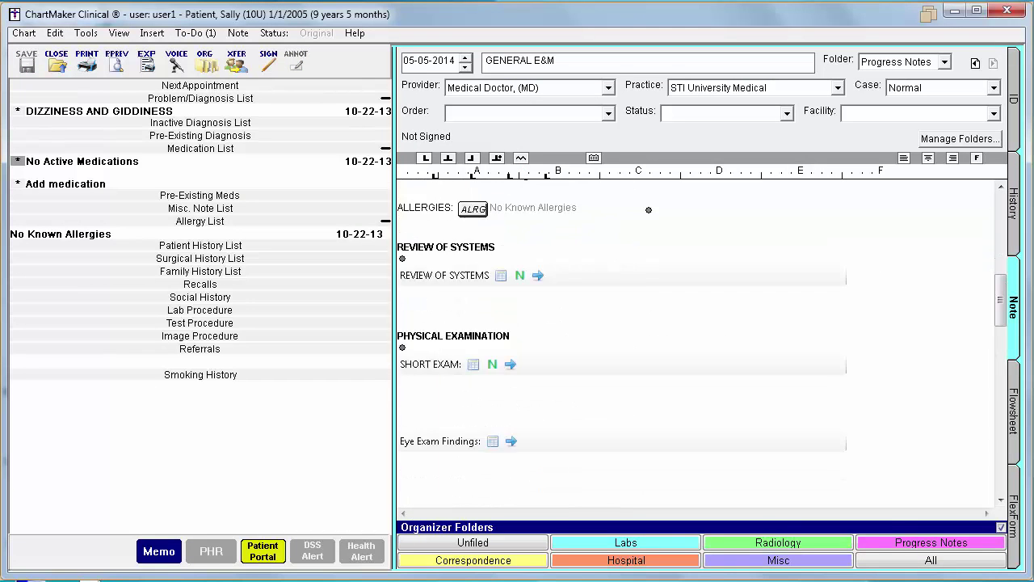
pyautogui.scroll(-4, 527, 187)
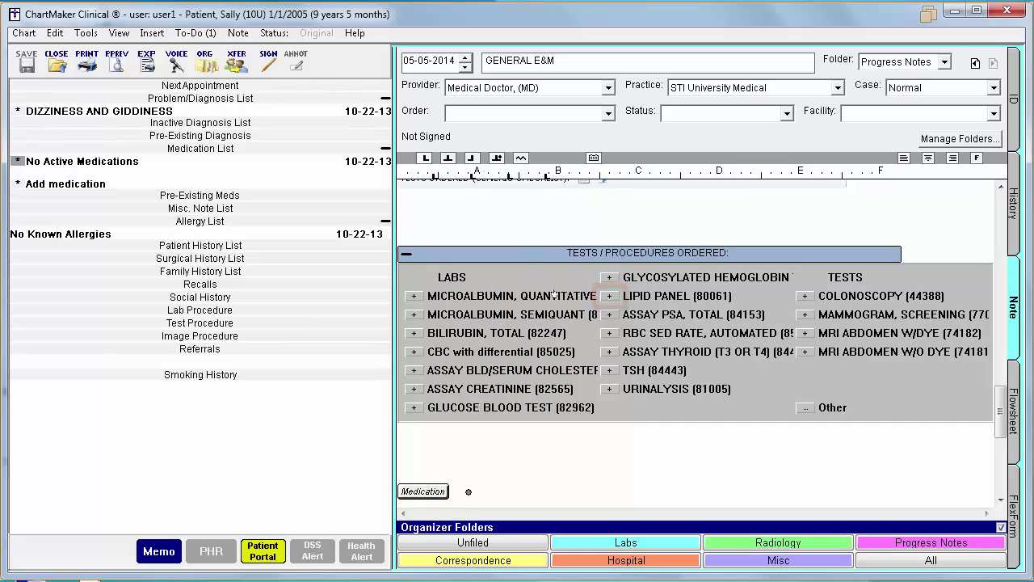
pyautogui.click(609, 296)
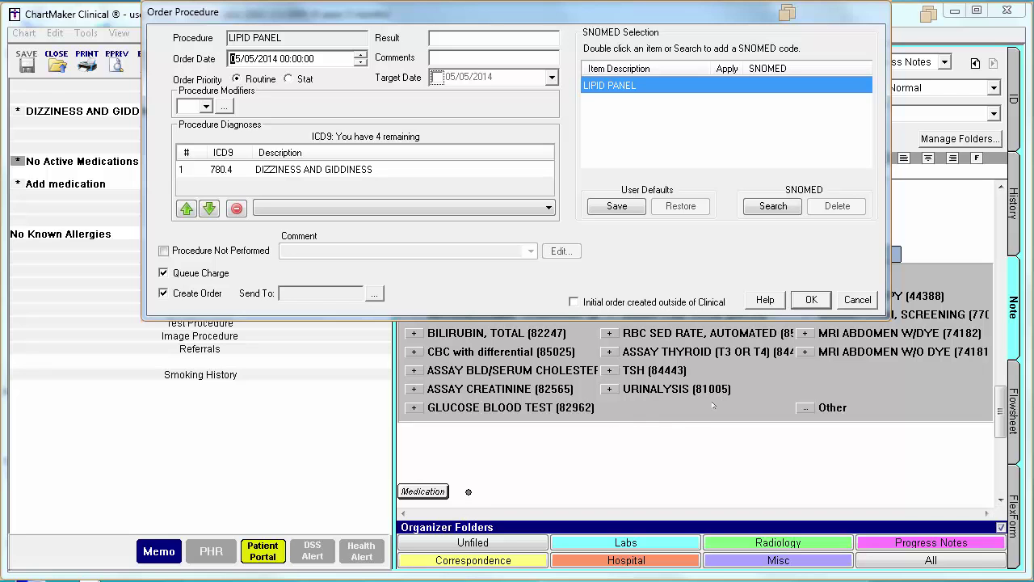
# Confirm the LIPID PANEL order, then order URINALYSIS (81005) for diagnosis 780.4.
pyautogui.click(812, 300)
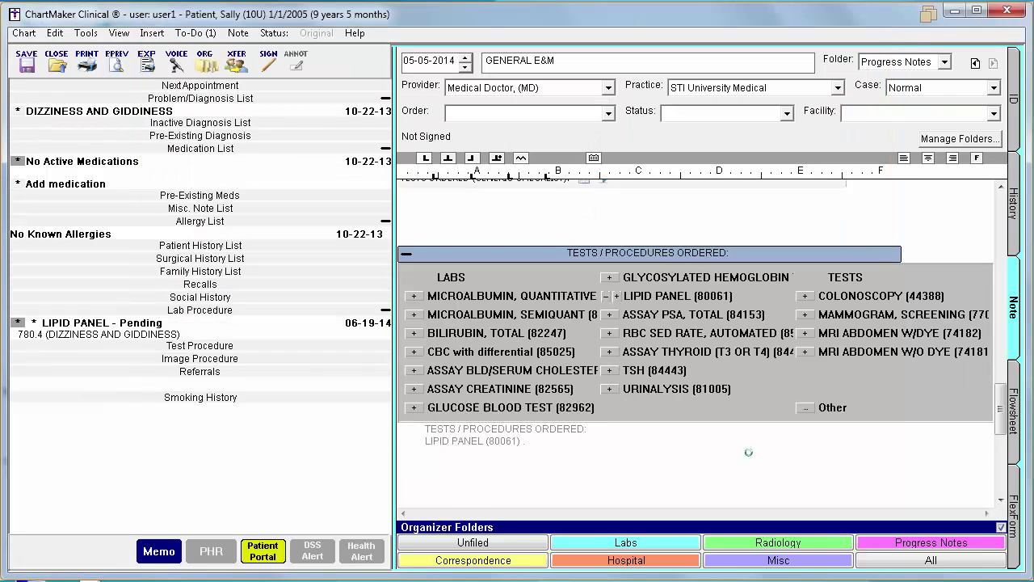
pyautogui.click(609, 390)
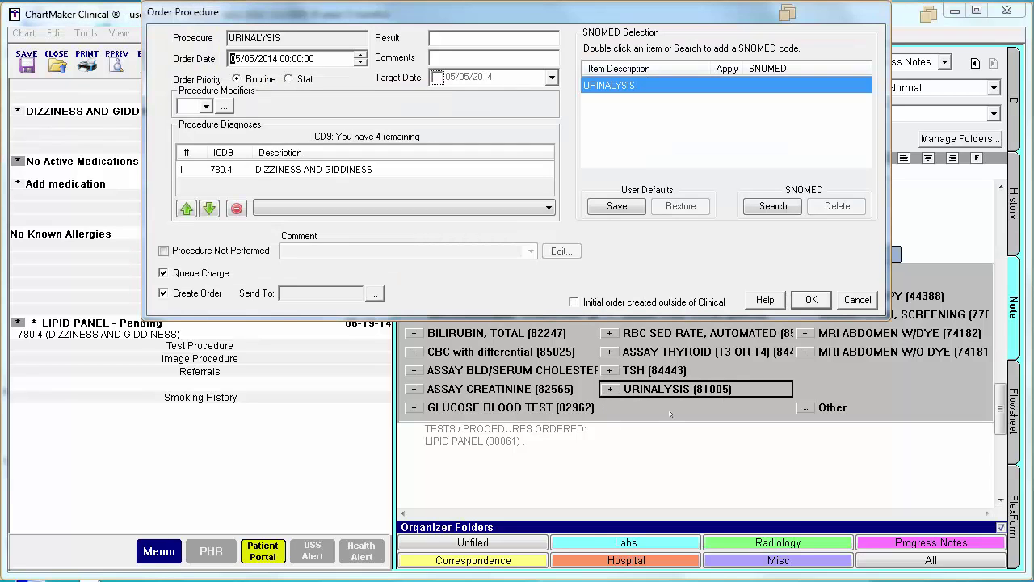
pyautogui.click(812, 300)
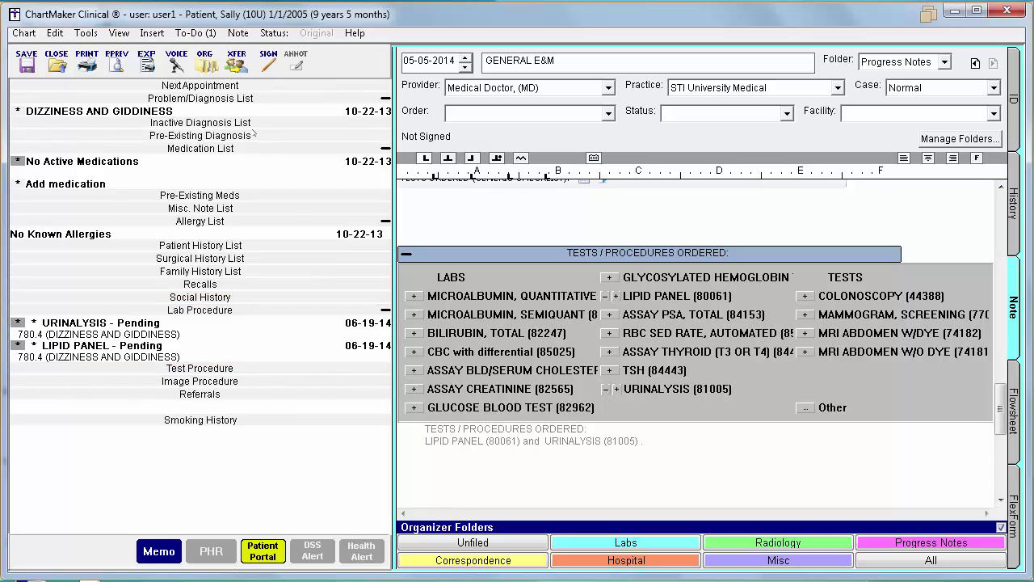
# Close the patient's chart and show the Orders to-do list with pending URINALYSIS and LIPID PANEL.
pyautogui.click(57, 61)
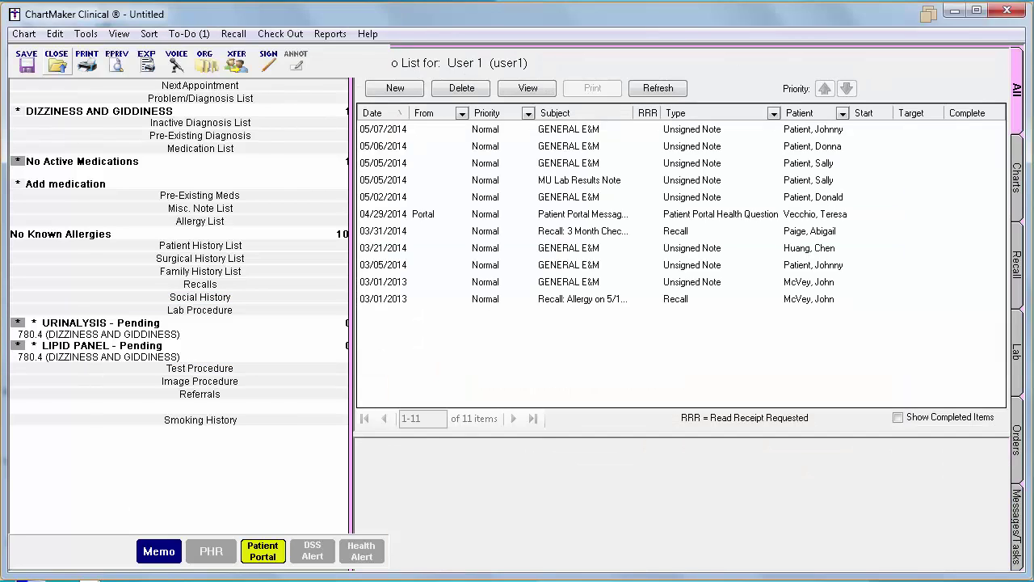
pyautogui.click(1012, 437)
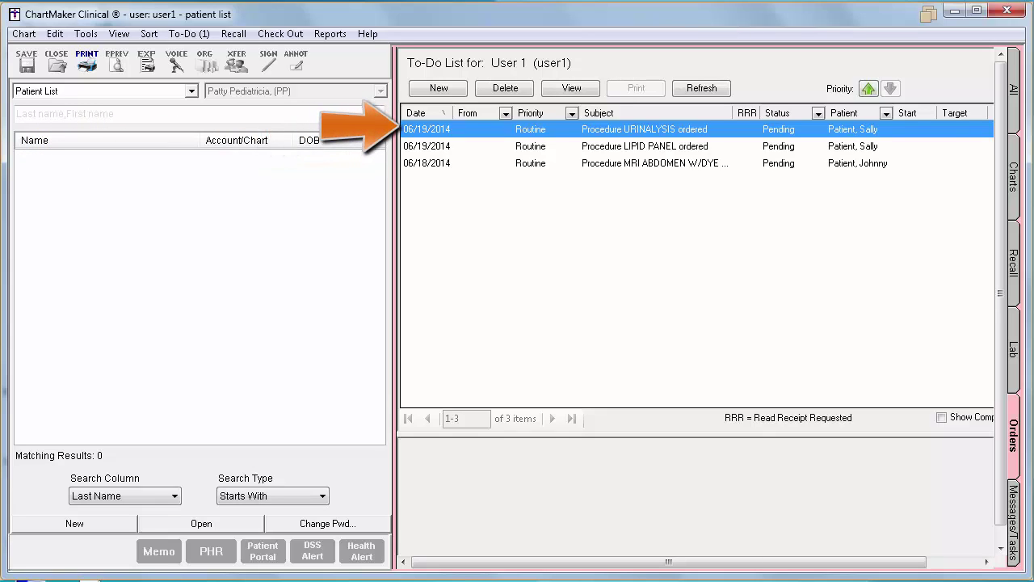
# Open the patient's chart from the 'Procedure URINALYSIS ordered' row of the Orders to-do list.
pyautogui.doubleClick(482, 134)
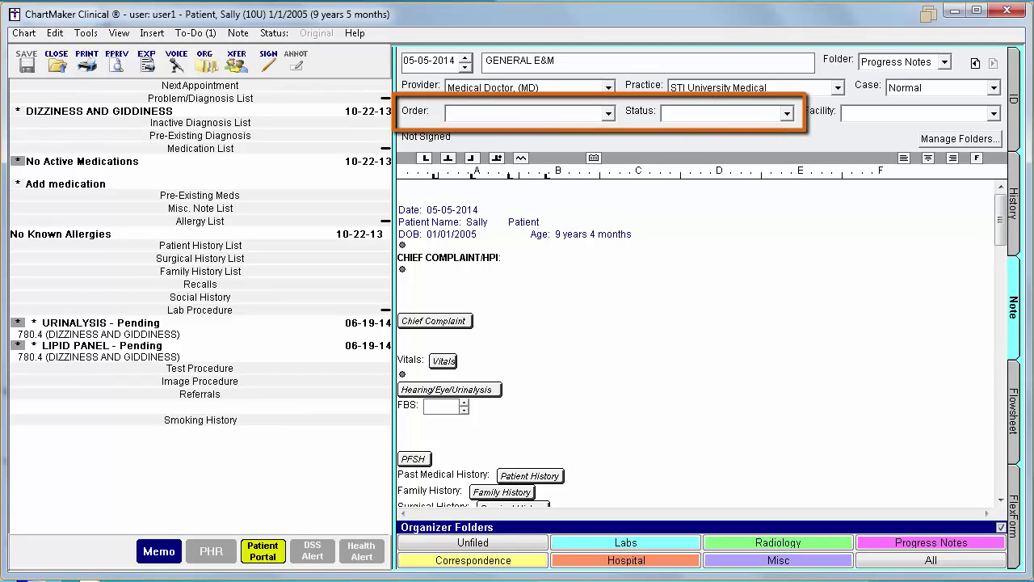
# Set the note header's Order to LIPID PANEL and its Status to Completed.
pyautogui.click(515, 117)
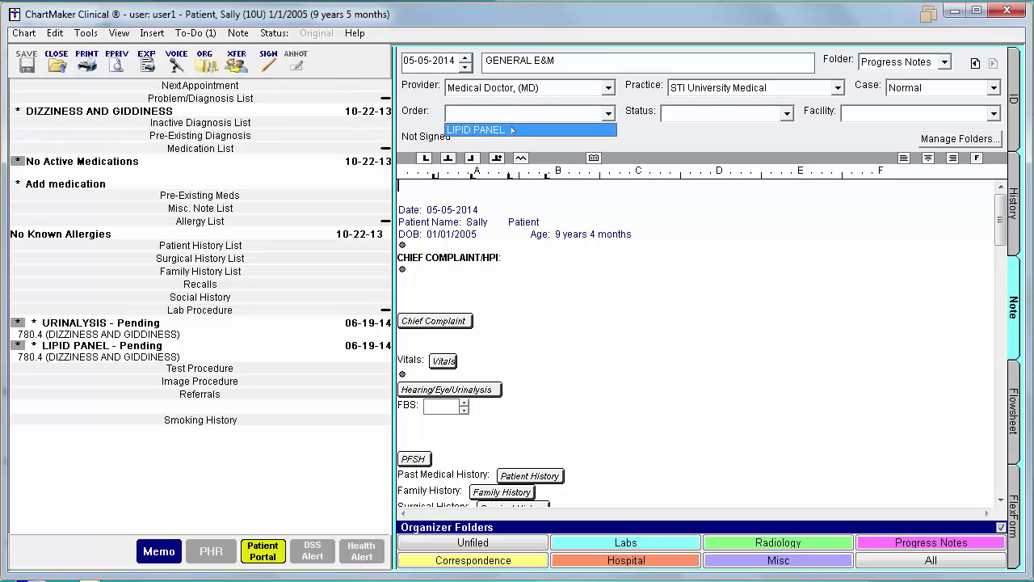
pyautogui.click(517, 129)
pyautogui.click(685, 114)
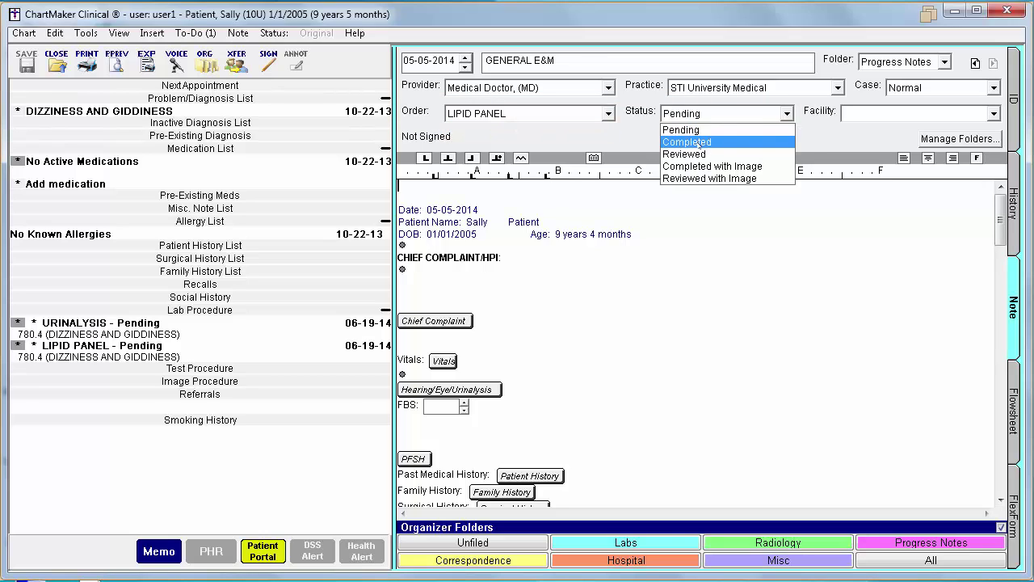
pyautogui.click(687, 142)
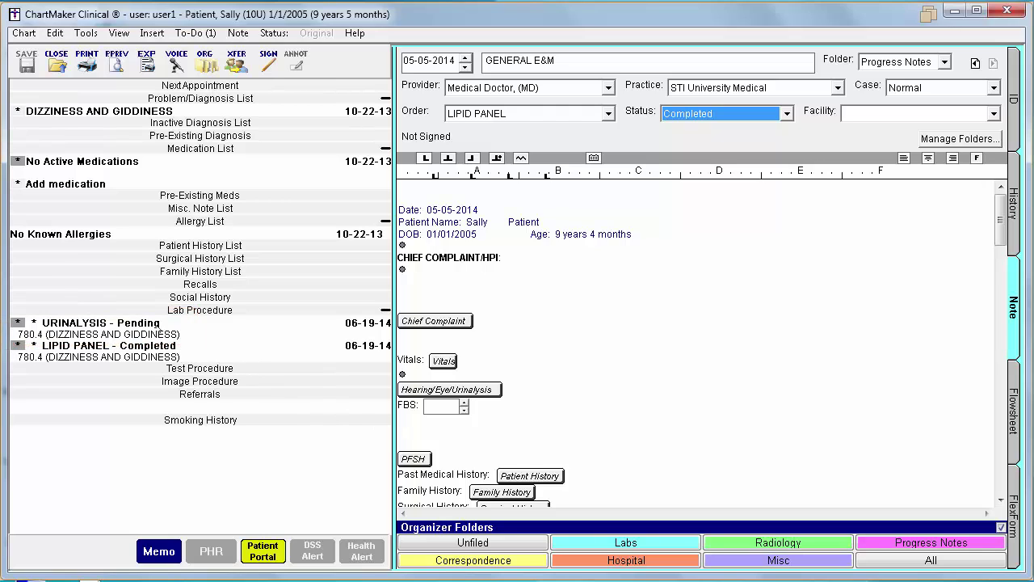
# Mark the URINALYSIS in-house order Completed via Review In House Order, save, and close the chart.
pyautogui.rightClick(156, 325)
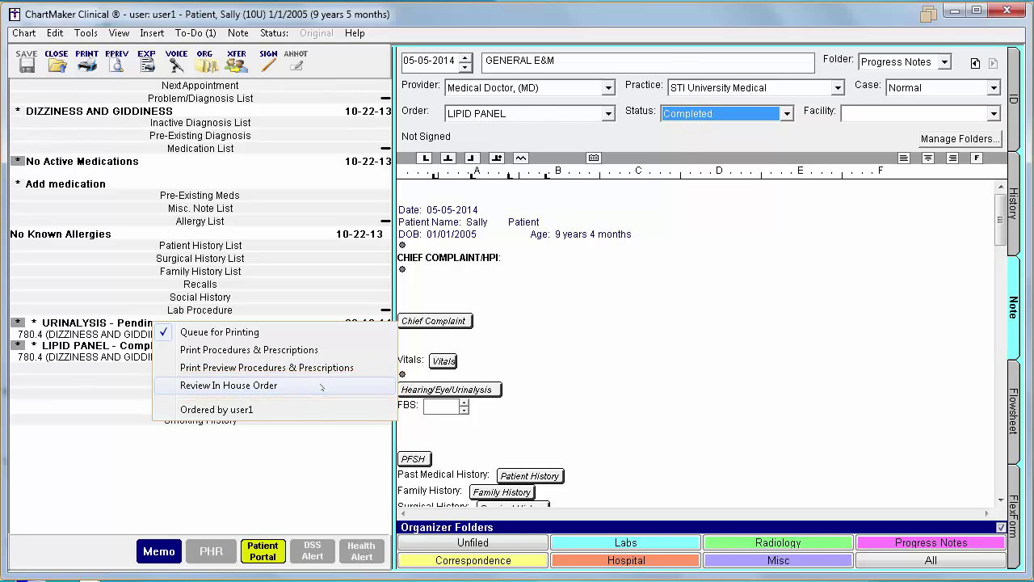
pyautogui.click(321, 386)
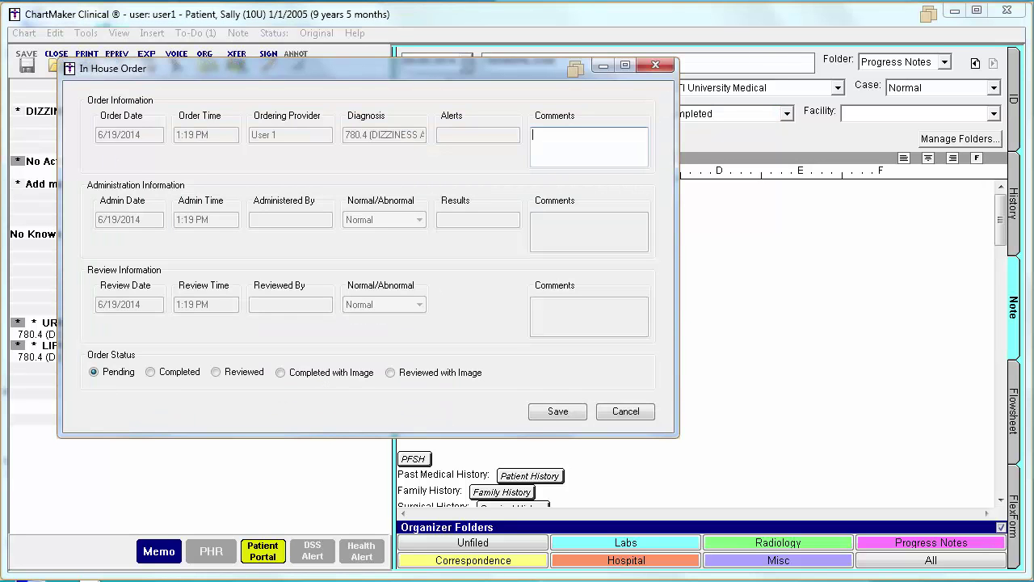
pyautogui.click(162, 372)
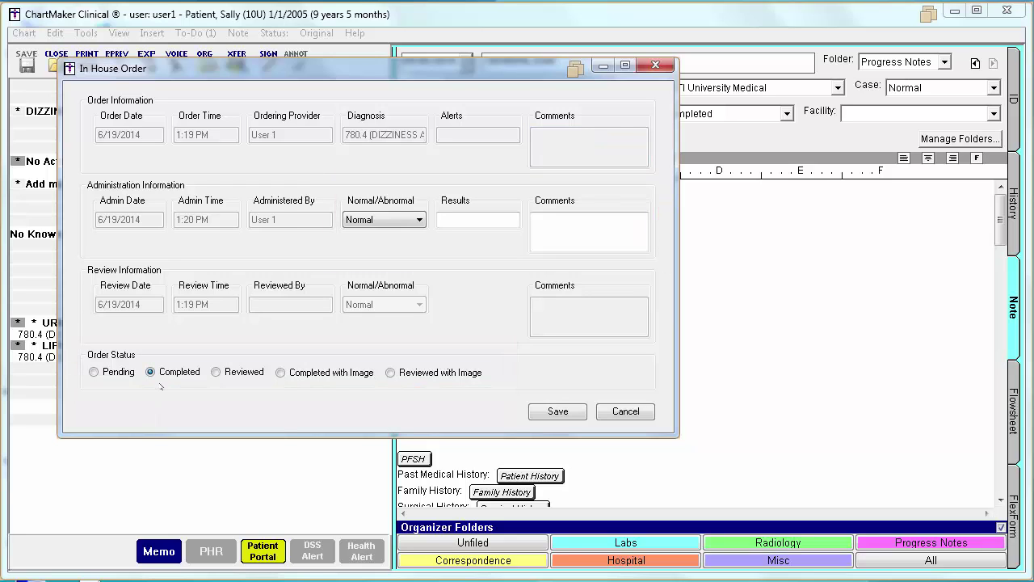
pyautogui.click(556, 411)
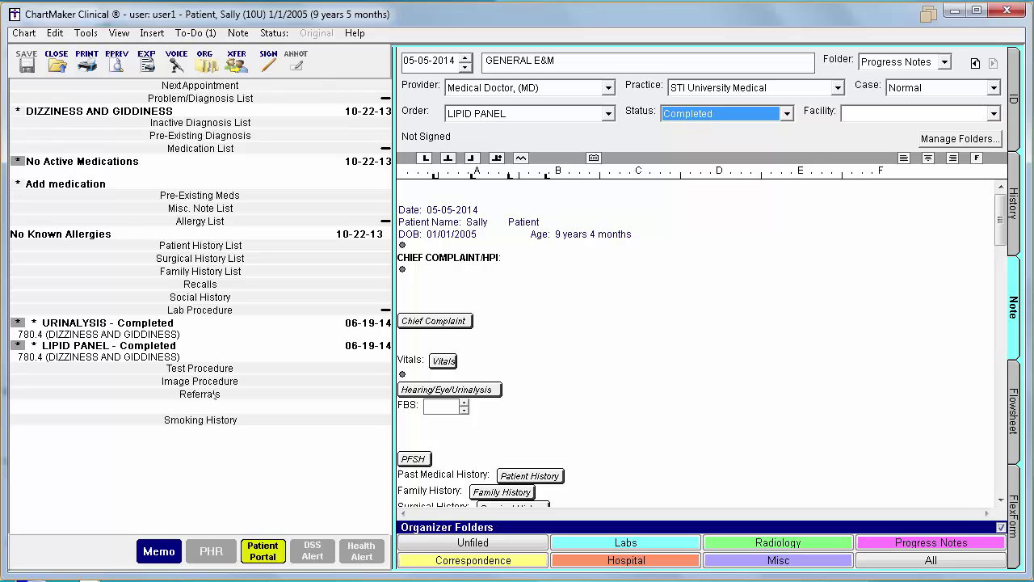
pyautogui.click(57, 61)
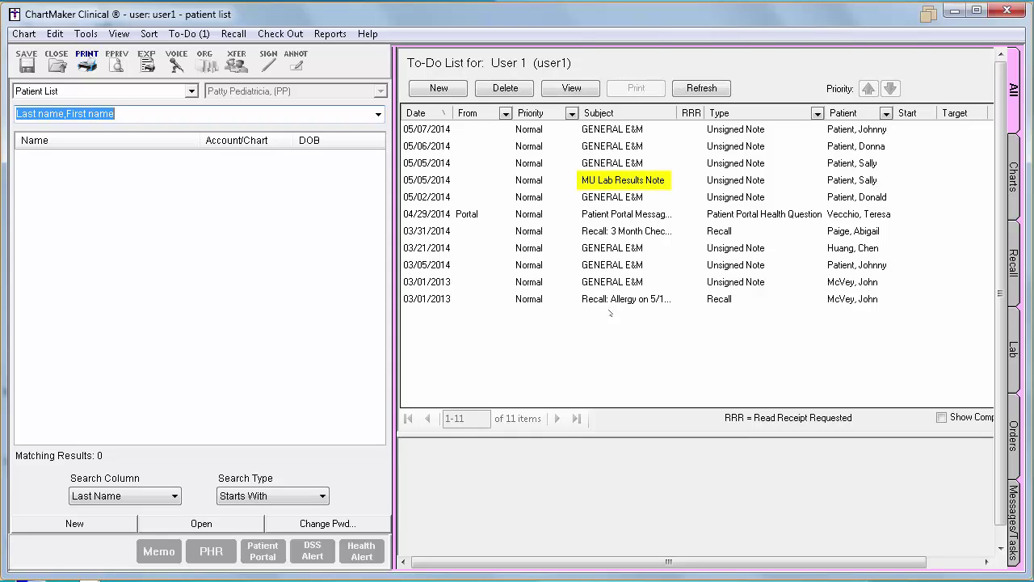
# Open the unsigned 05-05-2014 MU Lab Results Note from the All to-do list.
pyautogui.doubleClick(639, 181)
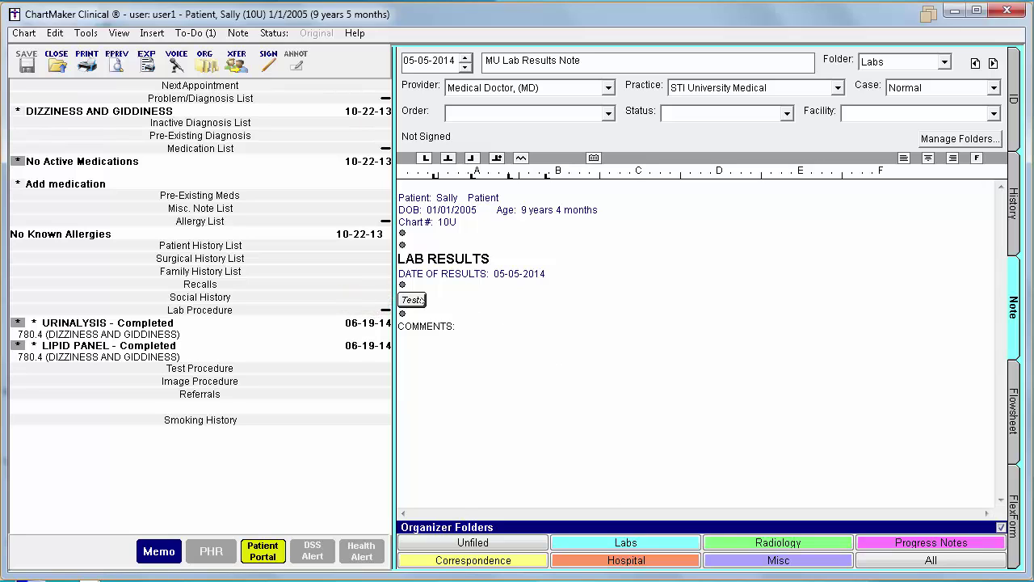
# Insert the 'MU Link Lab Results: CBC' form into the note and go to its Hematocrit field.
pyautogui.click(413, 300)
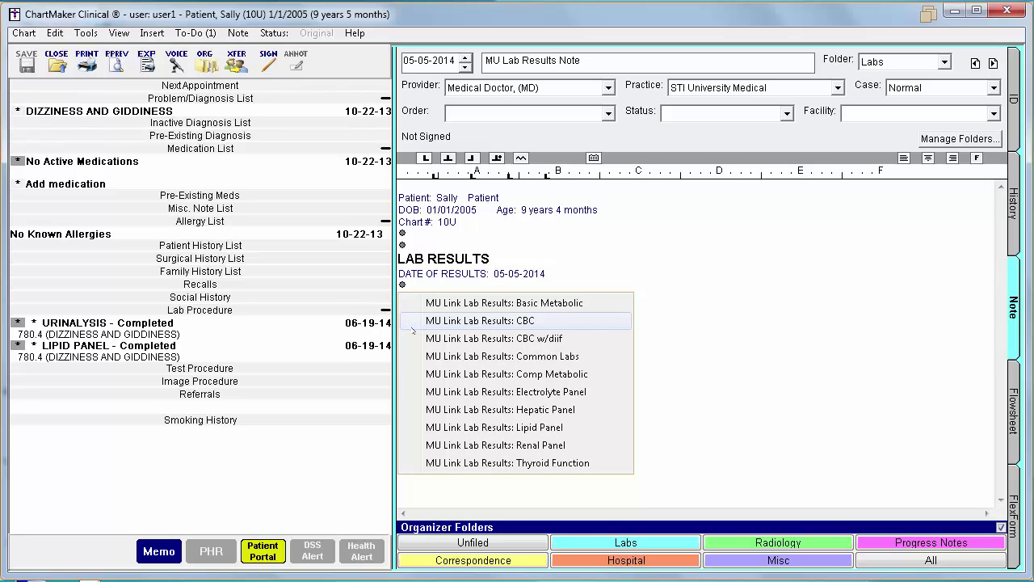
pyautogui.click(480, 320)
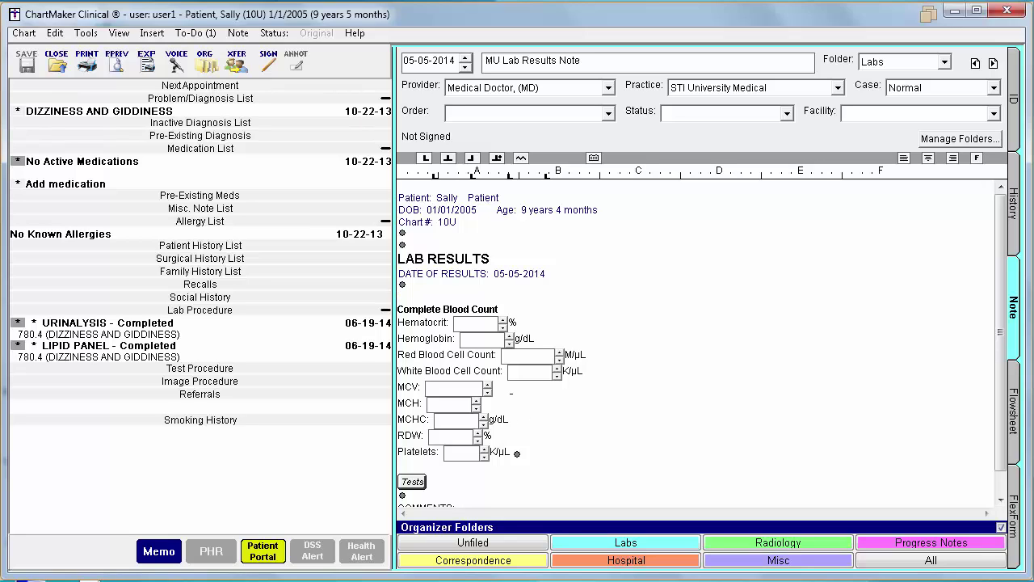
pyautogui.click(475, 322)
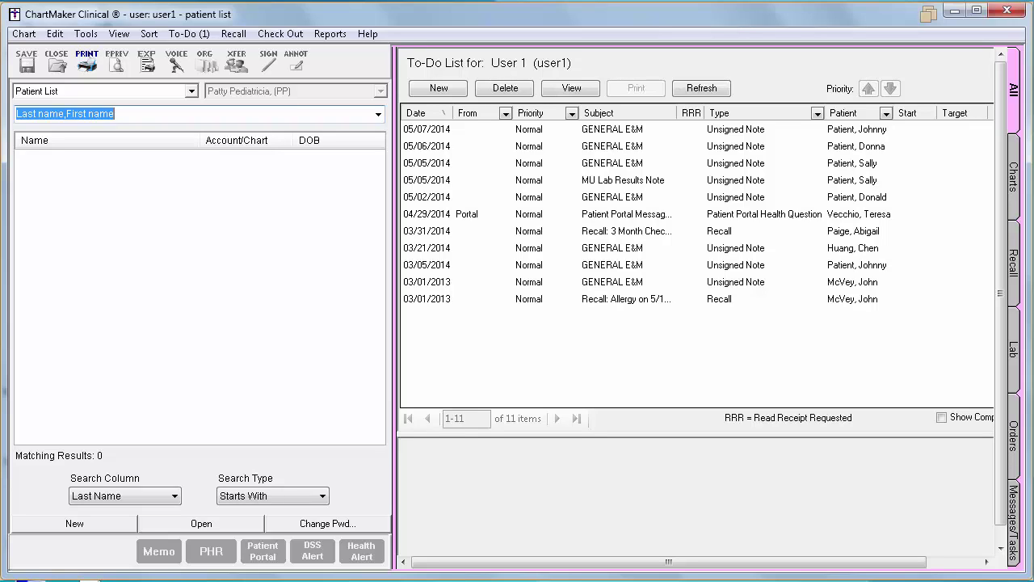
# Open the patient report builder from Reports > Reports... and enable the With Dx restriction.
pyautogui.click(330, 34)
pyautogui.click(408, 54)
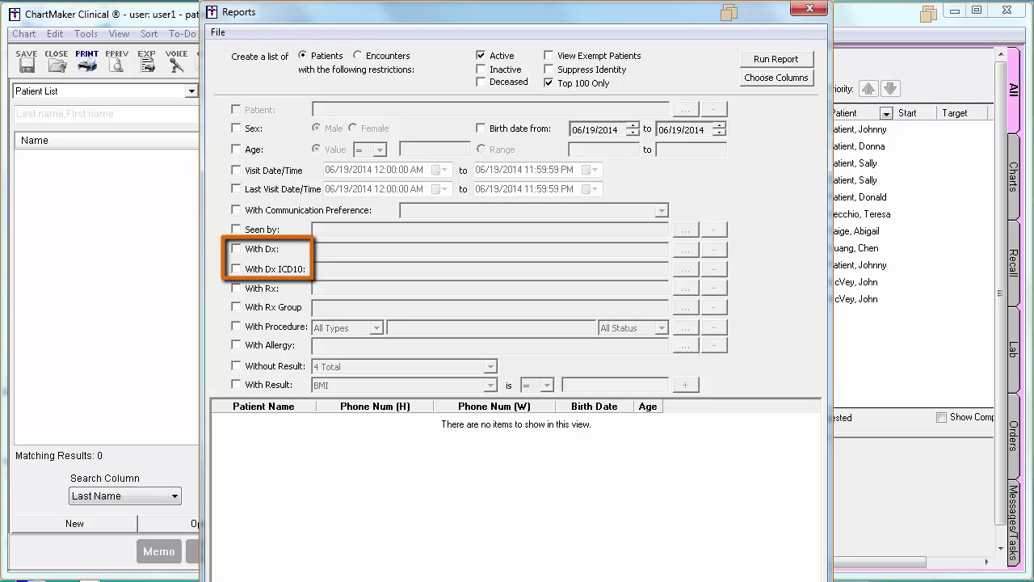
pyautogui.click(242, 251)
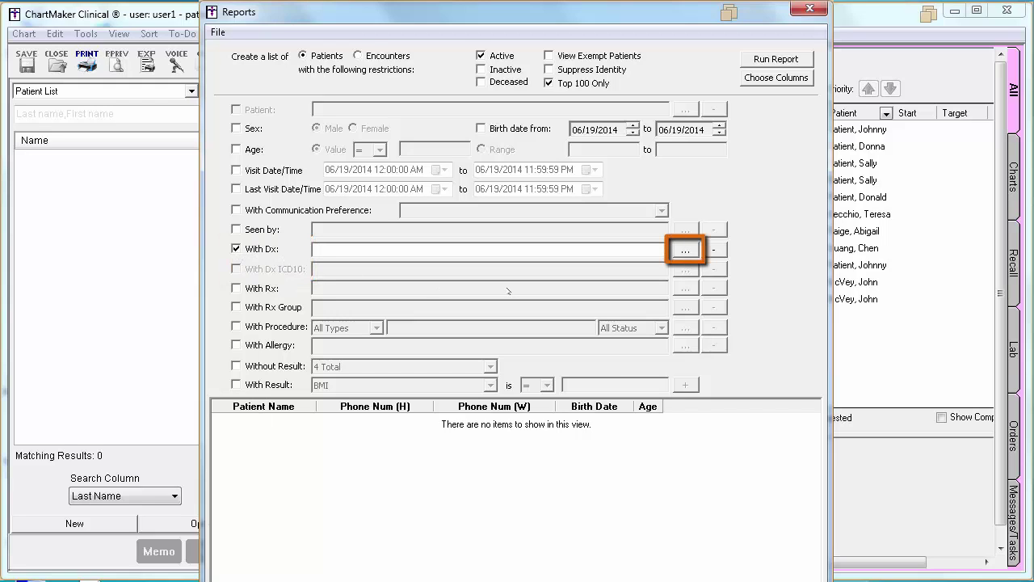
# Search 'hypertension u', add HYPERTENSION UNSPEC as the With Dx diagnosis, and run the report.
pyautogui.click(687, 251)
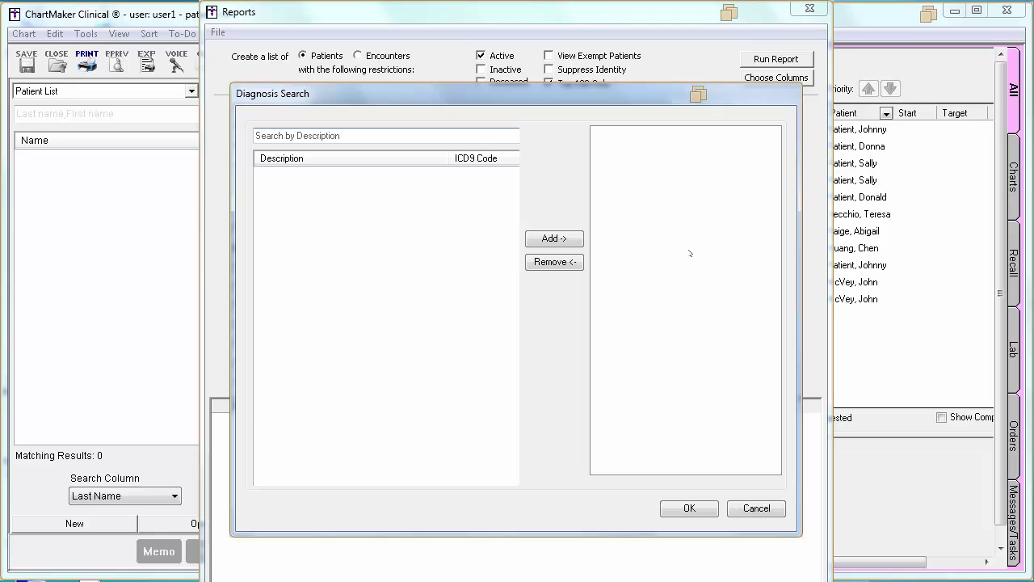
pyautogui.write('hypertension u')
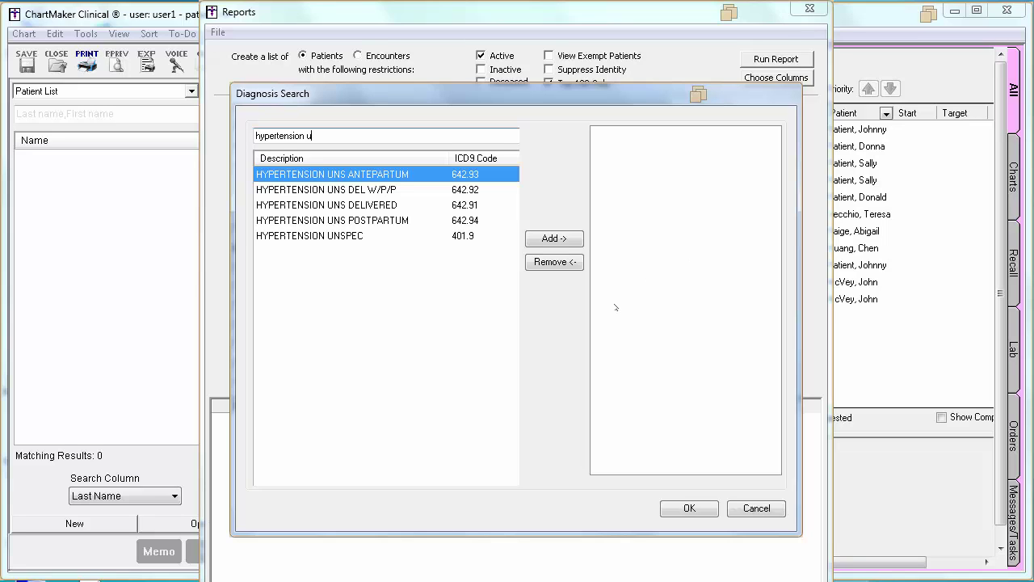
pyautogui.click(340, 238)
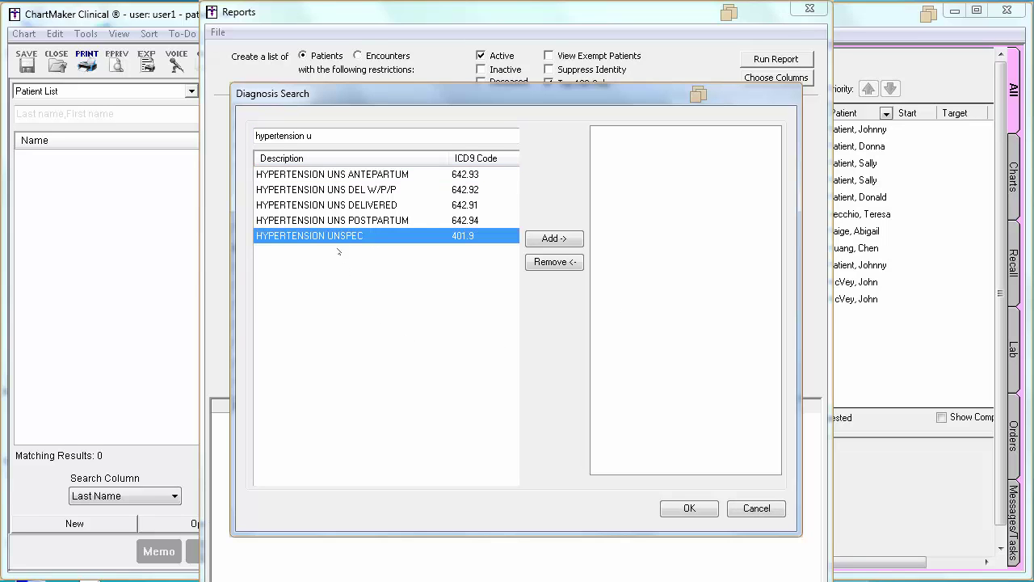
pyautogui.click(550, 240)
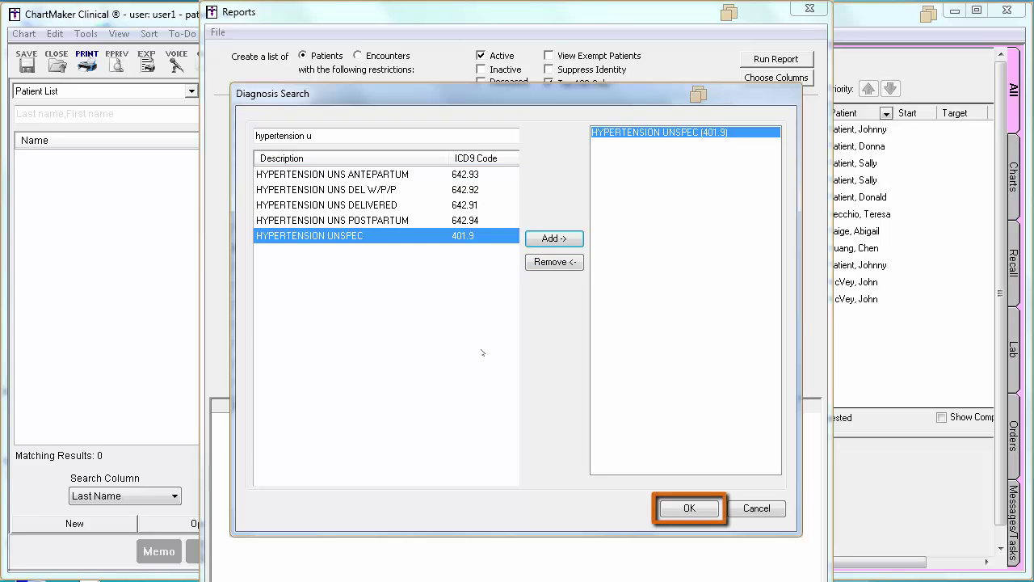
pyautogui.click(667, 509)
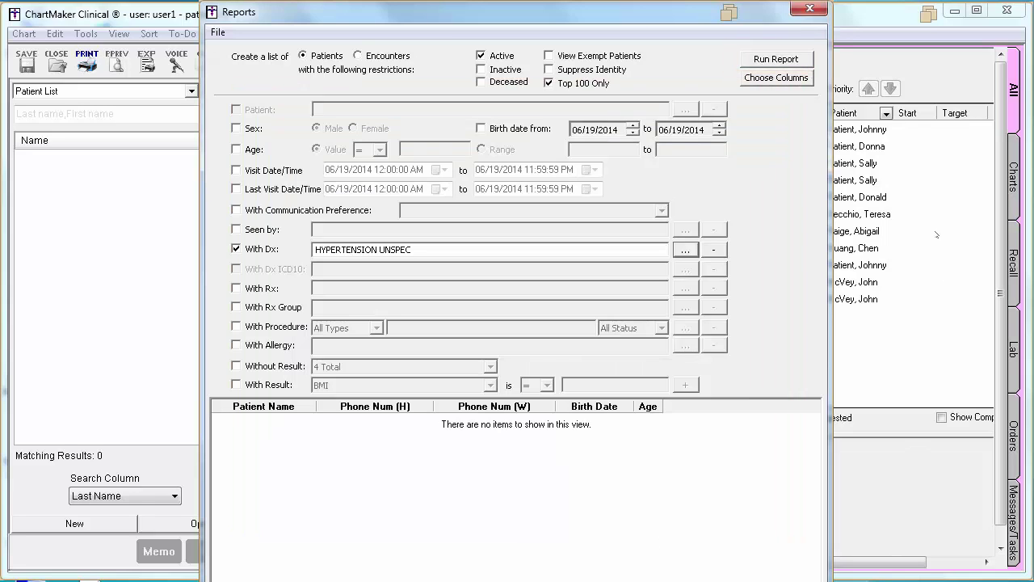
pyautogui.click(806, 65)
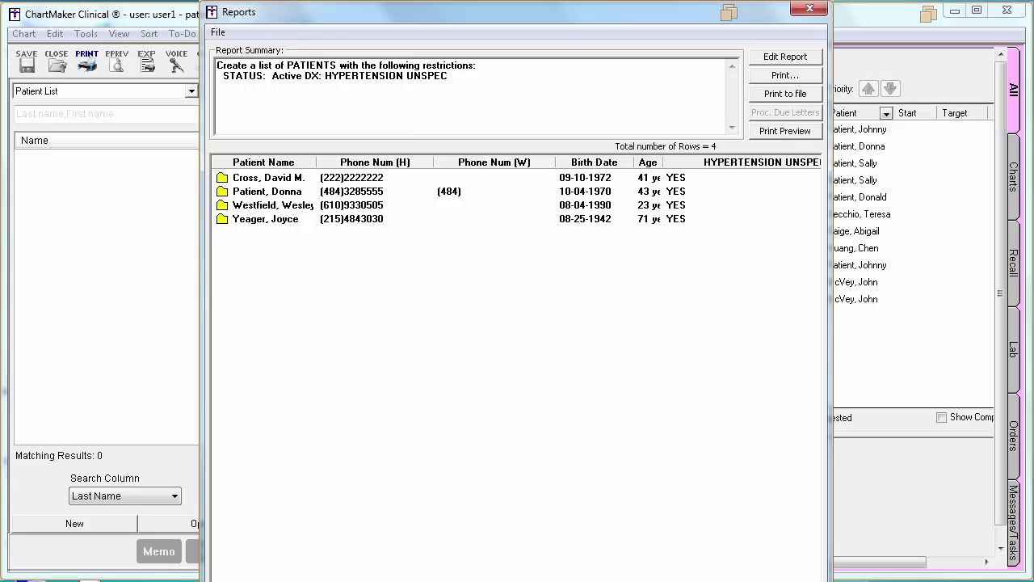
# Close the four-patient HYPERTENSION UNSPEC report to return to the 11-item To-Do list.
pyautogui.click(810, 8)
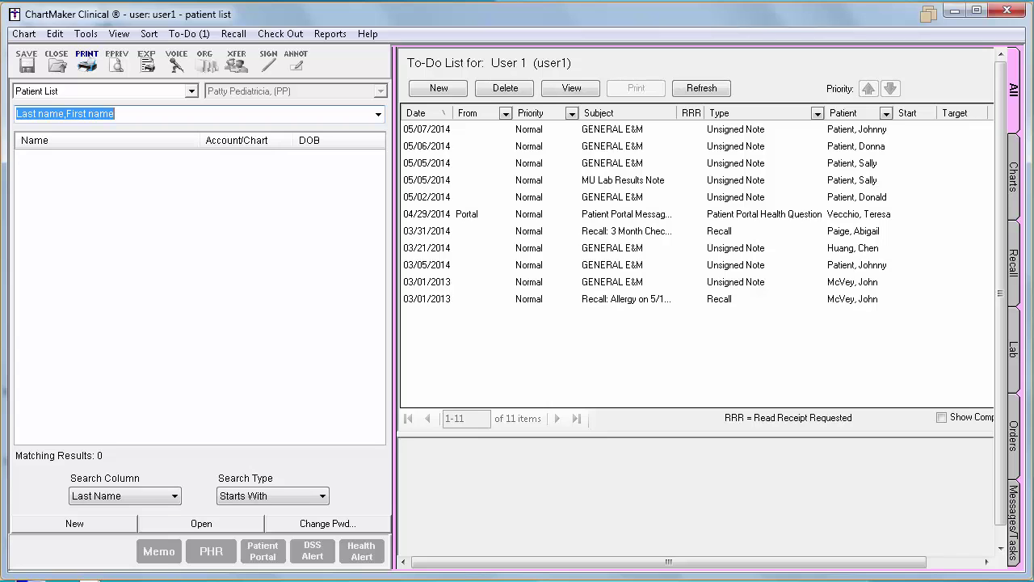
# Open the patient's chart from the 05/06/2014 to-do row and show the ID tab's Reminder Preference options.
pyautogui.doubleClick(902, 146)
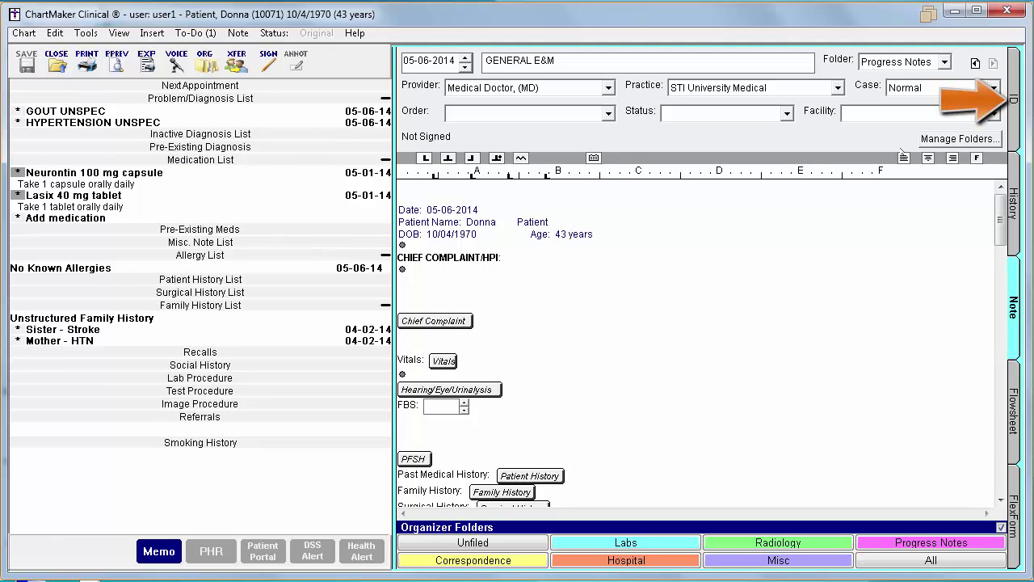
pyautogui.click(1012, 132)
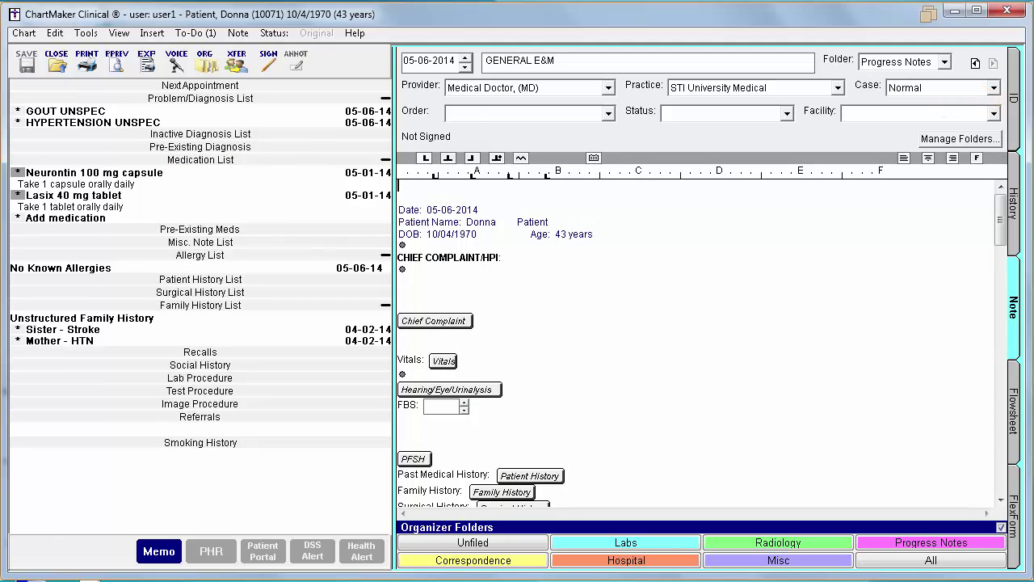
pyautogui.click(634, 280)
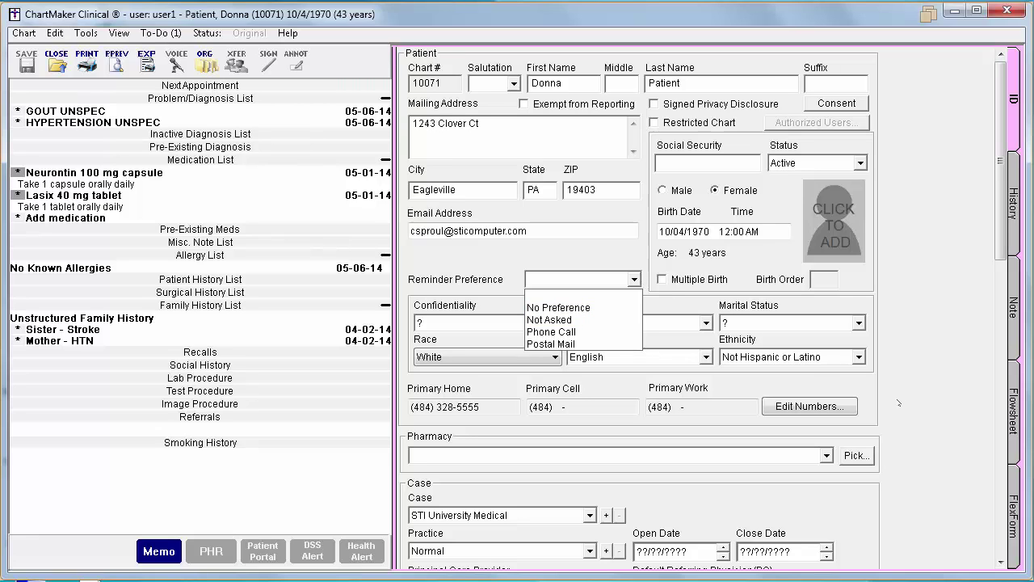
# Leave the reminder preference blank and switch back to the 05-06-2014 GENERAL E&M progress note.
pyautogui.press('Escape')
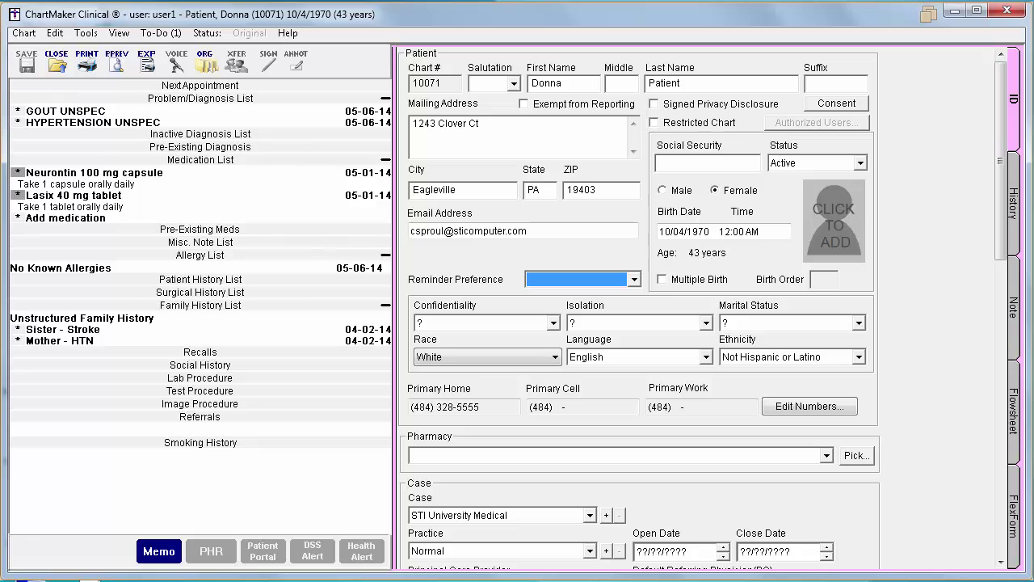
pyautogui.click(1011, 307)
pyautogui.click(945, 283)
# Create a new recall of type Yearly Physical with recall date 06/29/2014.
pyautogui.scroll(-15, 904, 389)
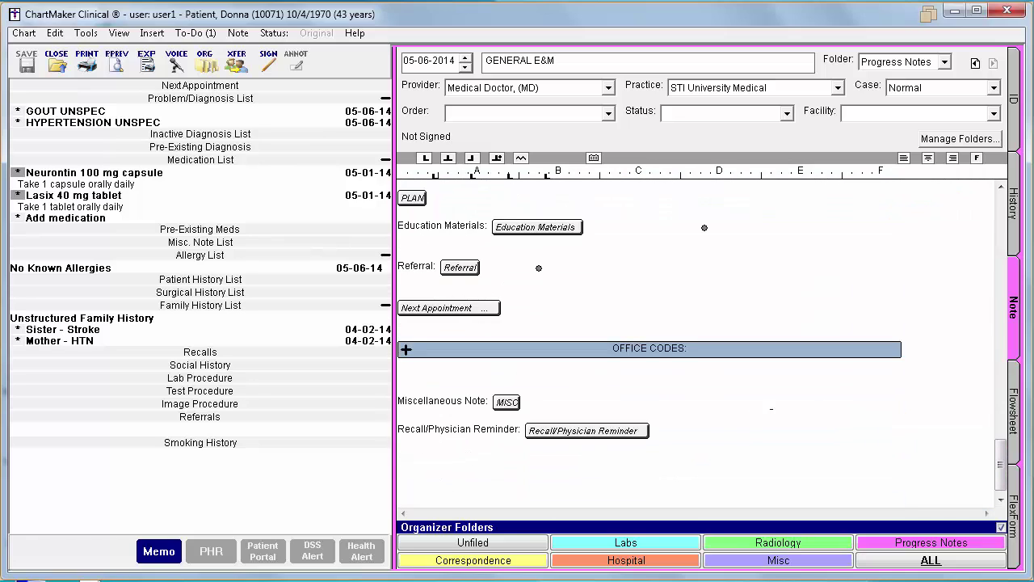
pyautogui.click(587, 430)
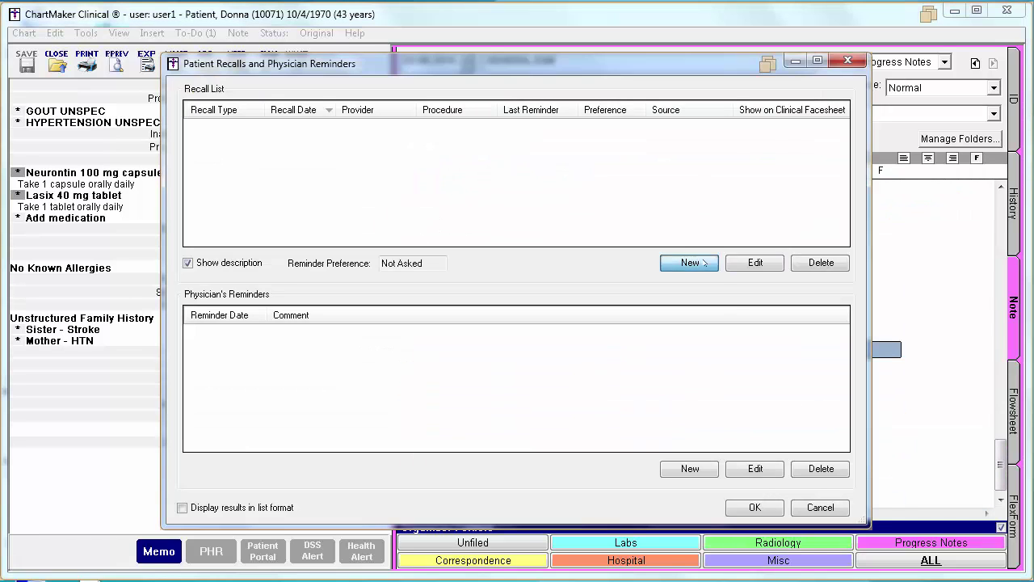
pyautogui.click(691, 263)
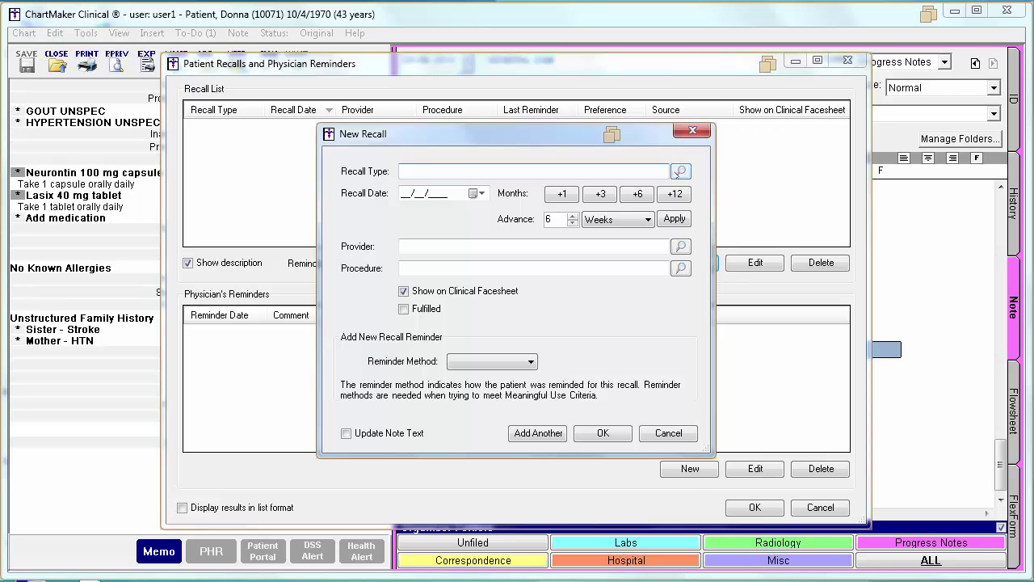
pyautogui.click(680, 172)
pyautogui.doubleClick(385, 205)
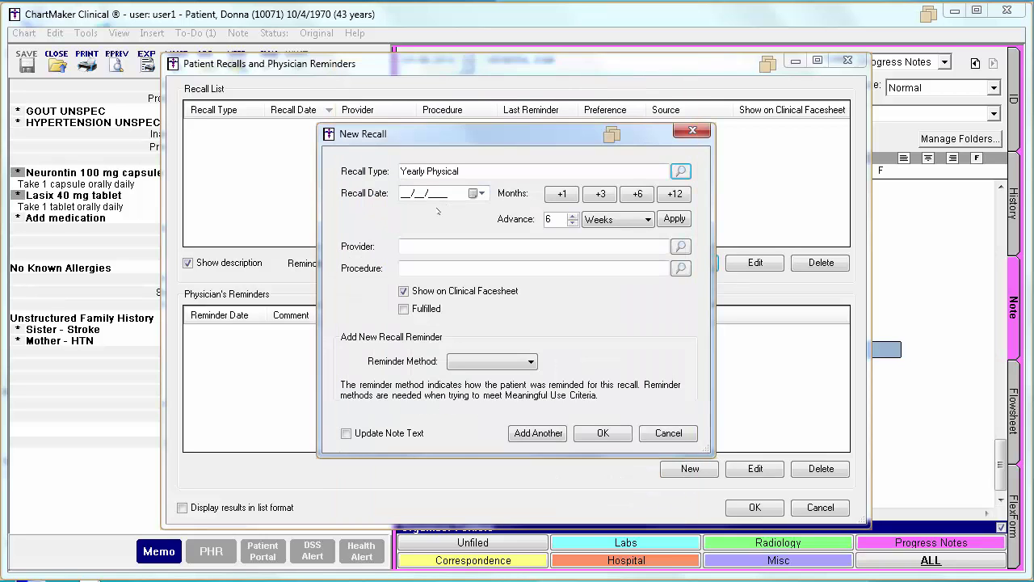
pyautogui.click(477, 193)
pyautogui.click(413, 306)
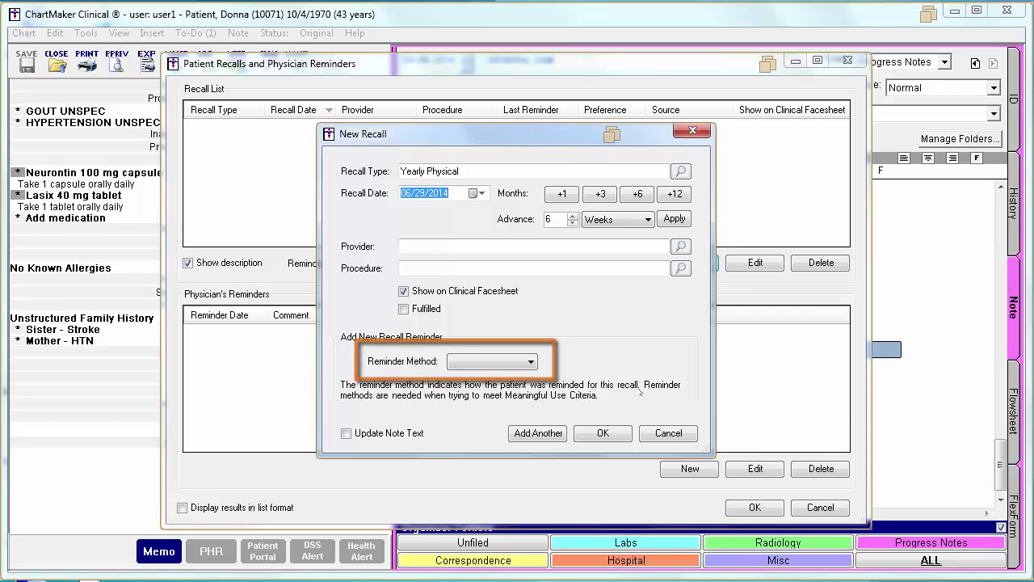
# Look over the Reminder Method choices without picking one, then cancel the new Yearly Physical recall.
pyautogui.click(532, 361)
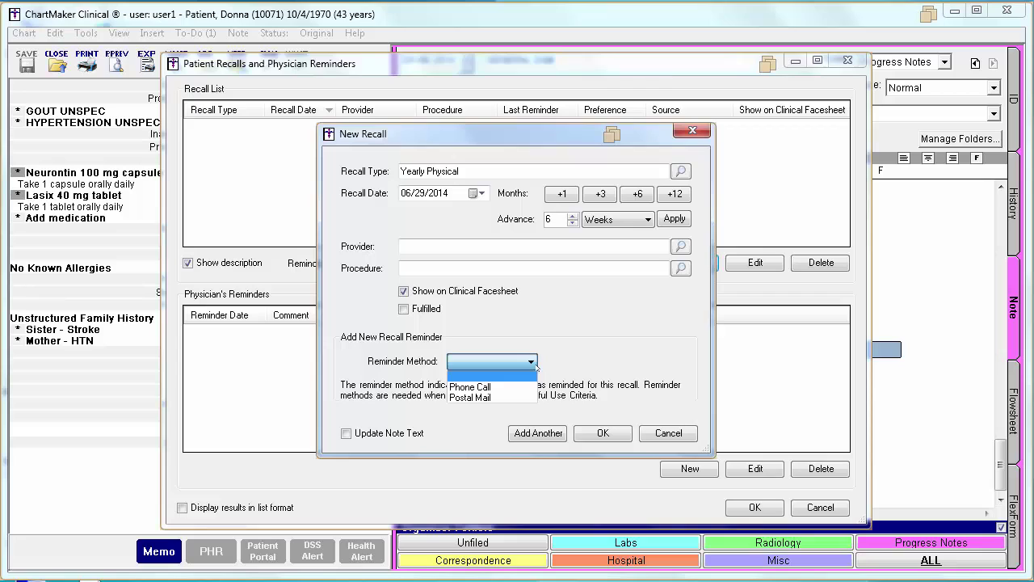
pyautogui.press('Escape')
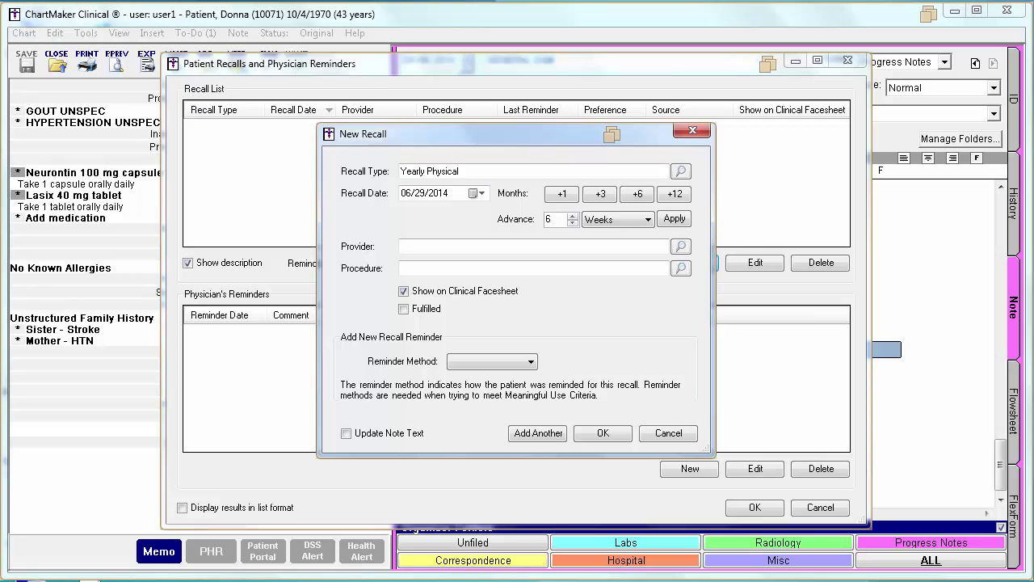
pyautogui.click(670, 436)
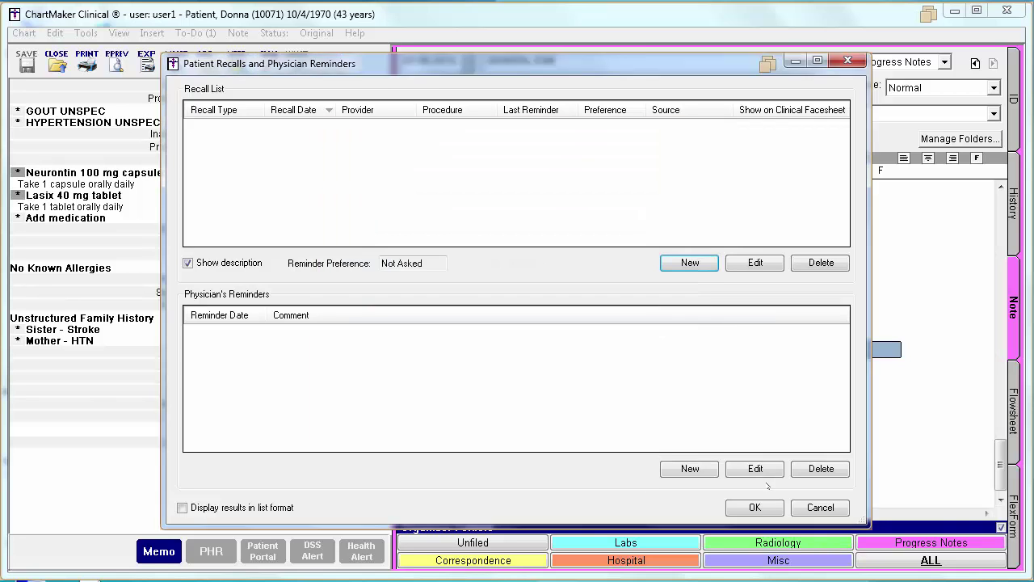
# Close Patient Recalls and reopen the unsigned 05/06/2014 note, scrolled to Education Materials and Referral.
pyautogui.click(820, 507)
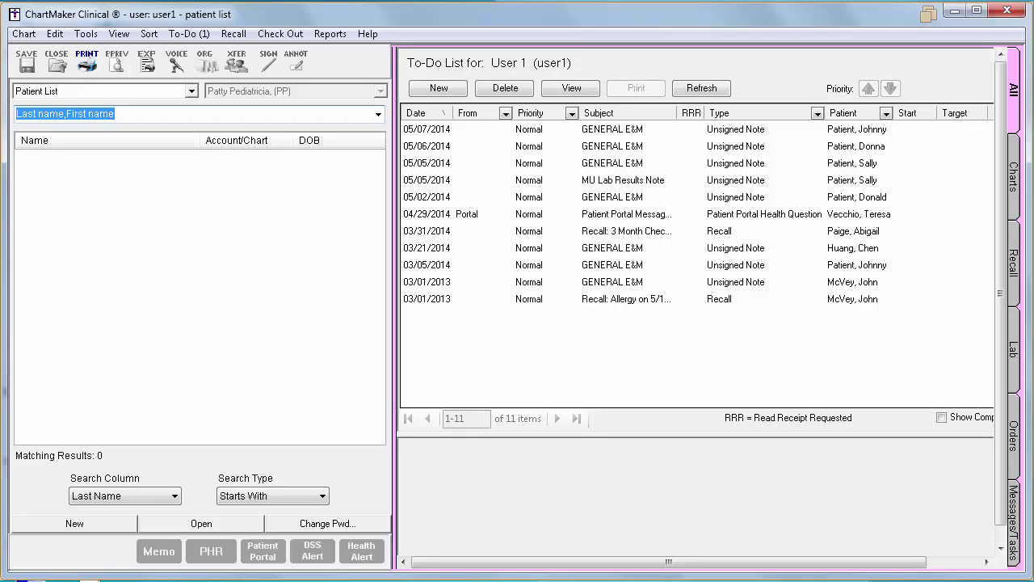
pyautogui.doubleClick(912, 146)
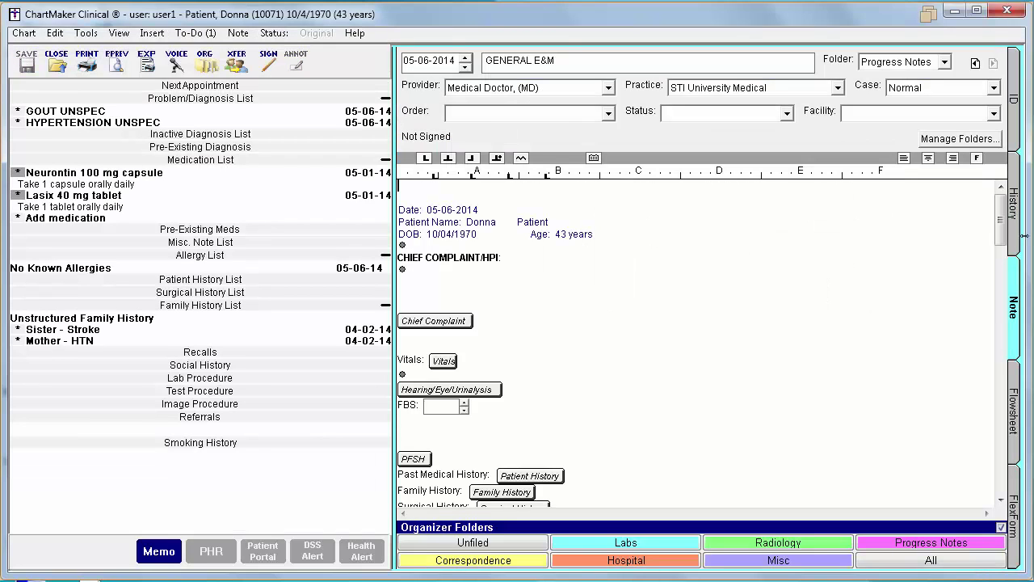
pyautogui.moveTo(1000, 214); pyautogui.dragTo(999, 465)
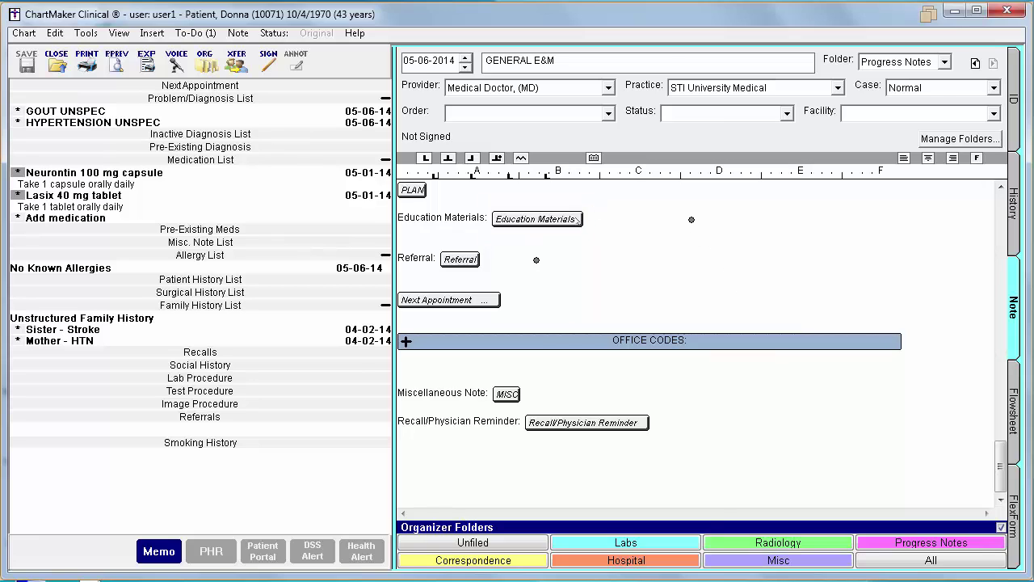
# Open MedlinePlus's Medical Encyclopedia from the note's Education Materials, listing the patient's diagnoses and medications.
pyautogui.click(538, 219)
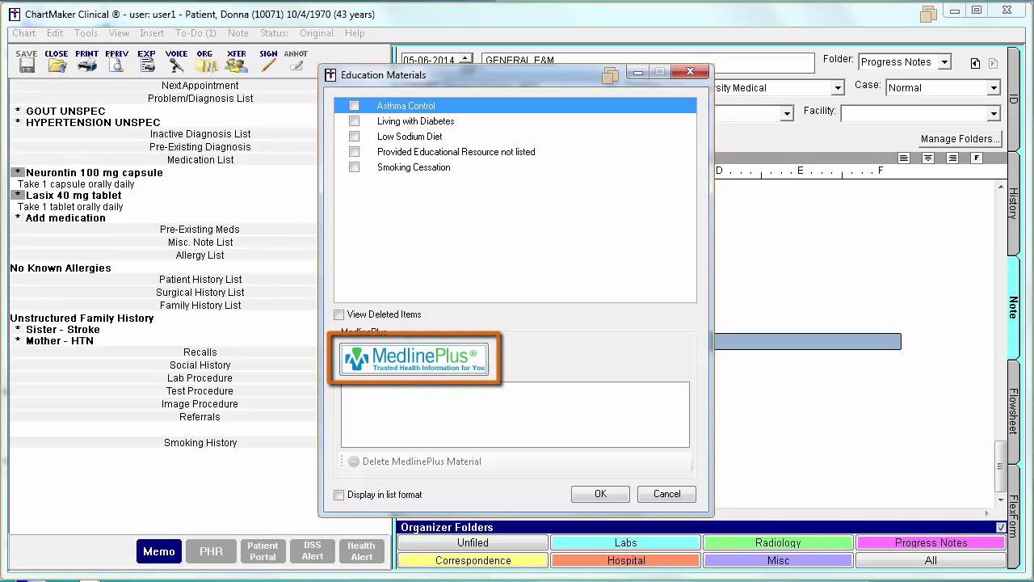
pyautogui.click(456, 366)
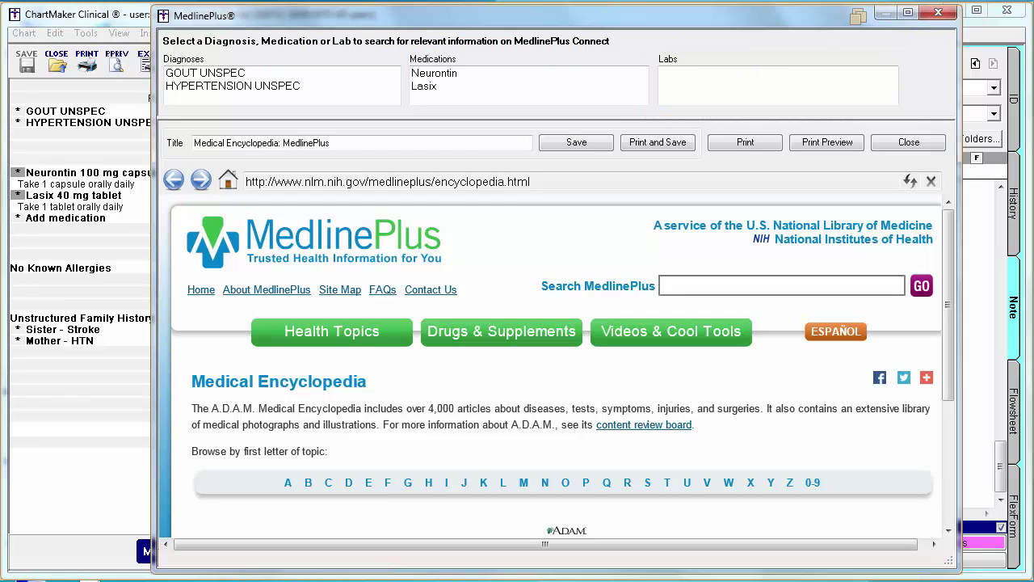
# Save the High Blood Pressure page for HYPERTENSION UNSPEC as 'High Blood Pressure: MedlinePlus'.
pyautogui.press('Down')
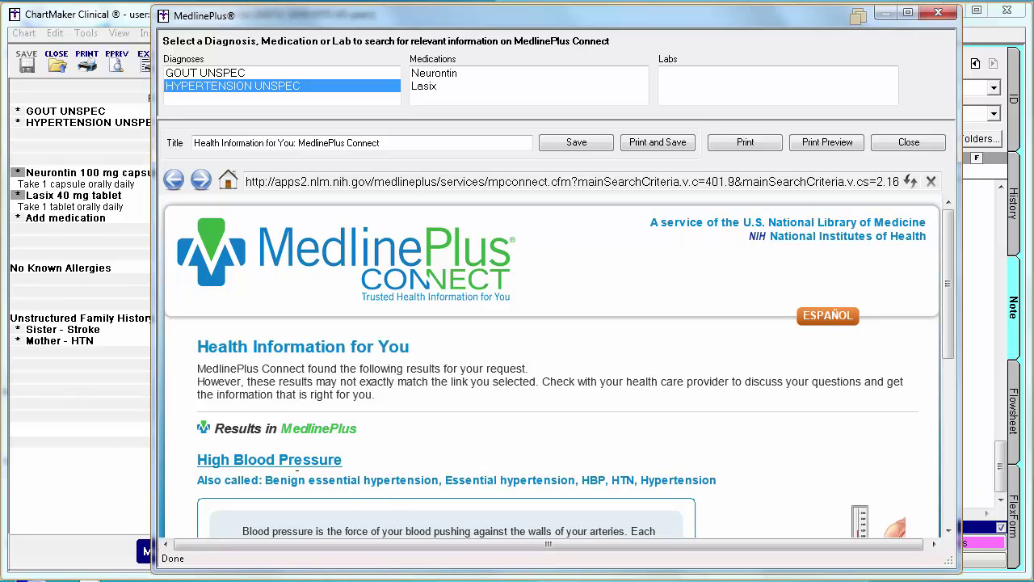
pyautogui.click(297, 462)
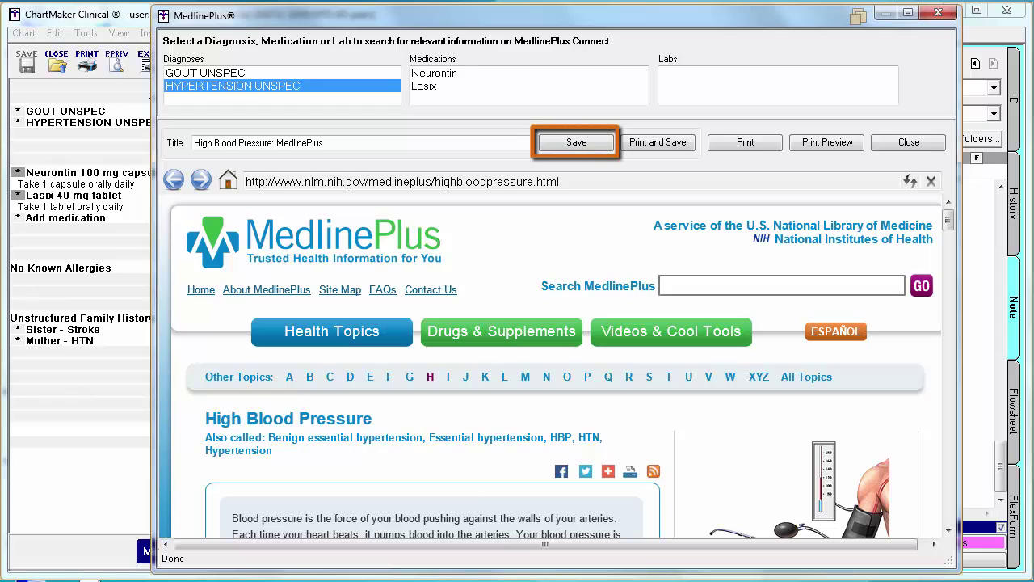
pyautogui.click(583, 142)
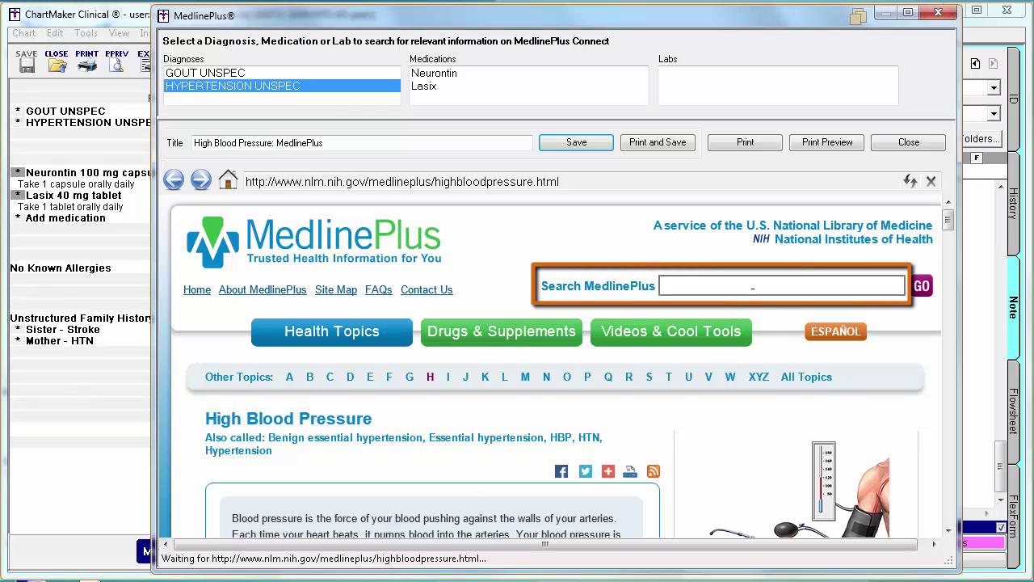
# Search MedlinePlus for 'asthma', save the search results, and close the MedlinePlus window.
pyautogui.click(752, 288)
pyautogui.write('asthma')
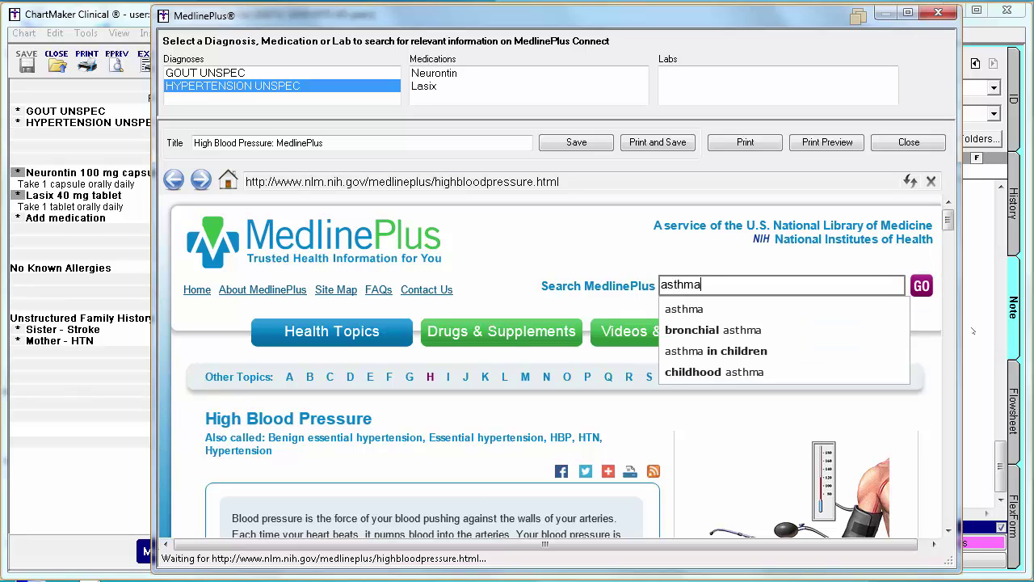
pyautogui.press('Return')
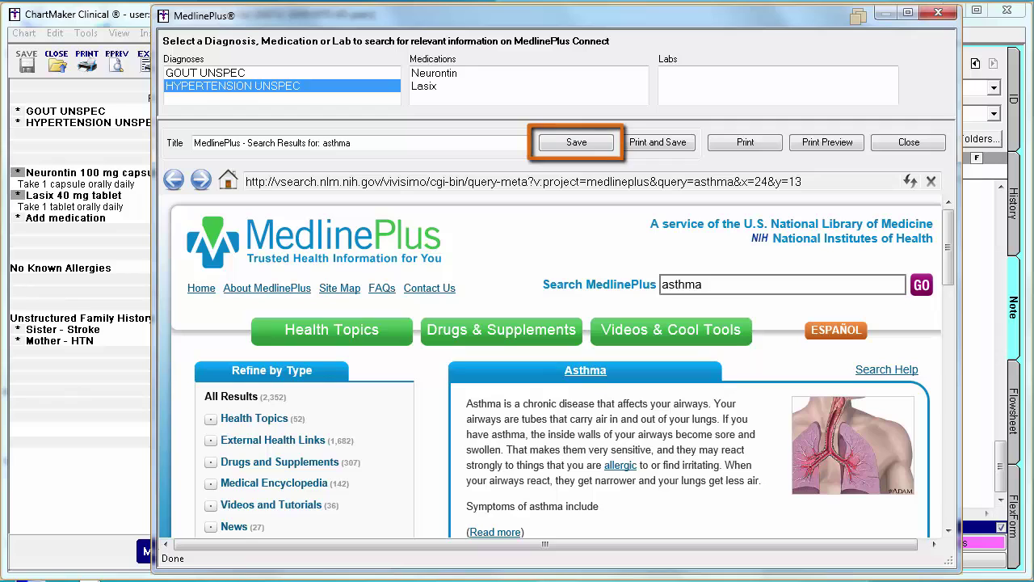
pyautogui.click(586, 148)
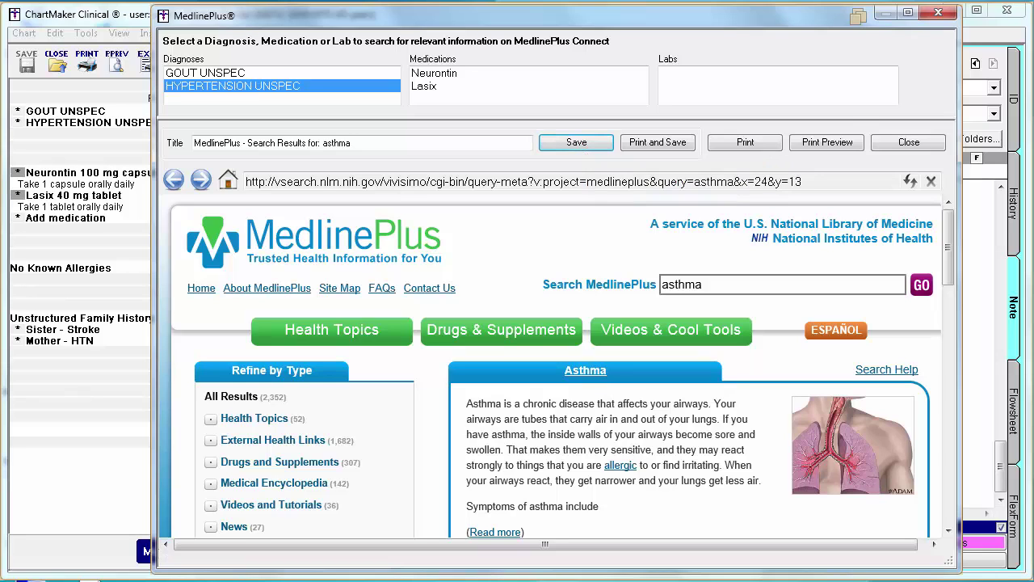
pyautogui.press('Escape')
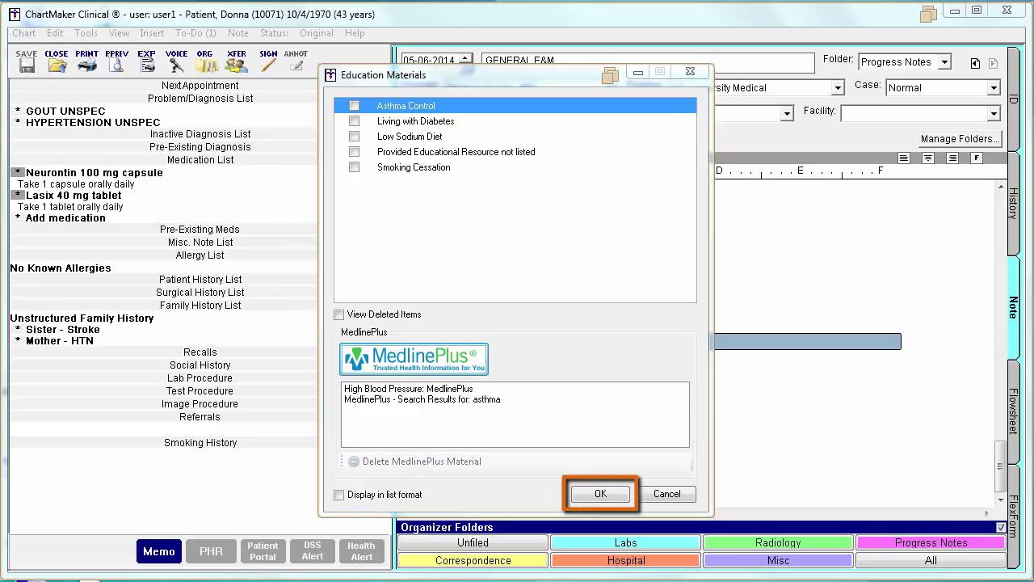
# Add both saved MedlinePlus items to the note's education section and close the chart.
pyautogui.click(600, 494)
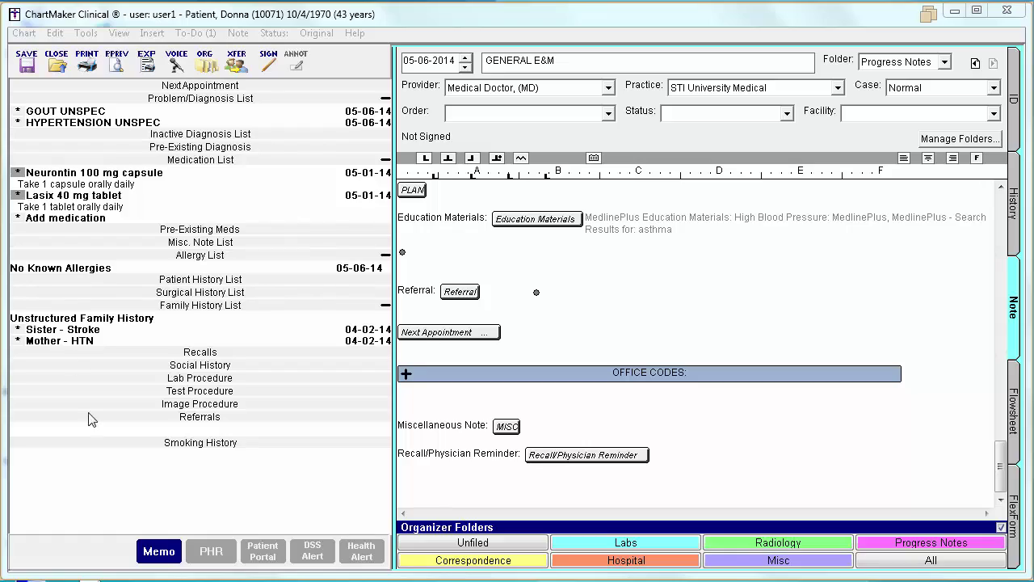
pyautogui.click(57, 59)
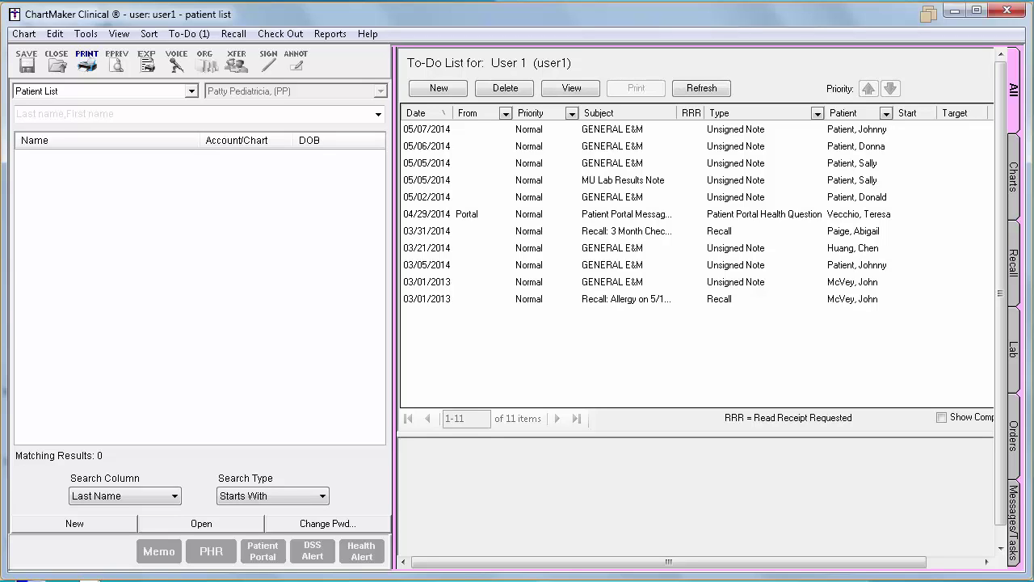
# Reopen the 05/06/2014 GENERAL E&M note and bring up its Medication Reconciliation questions.
pyautogui.doubleClick(928, 147)
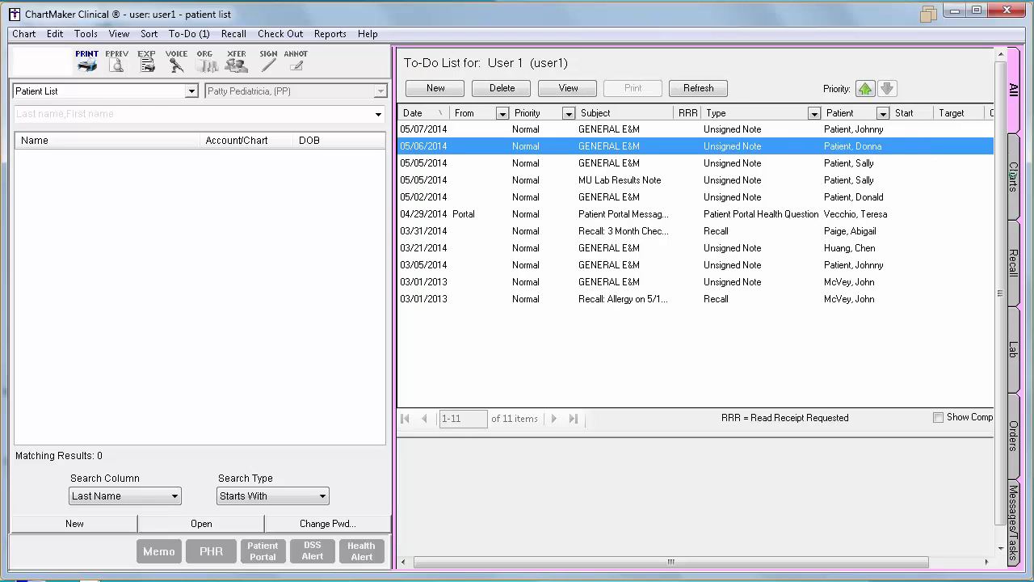
pyautogui.scroll(-5, 941, 361)
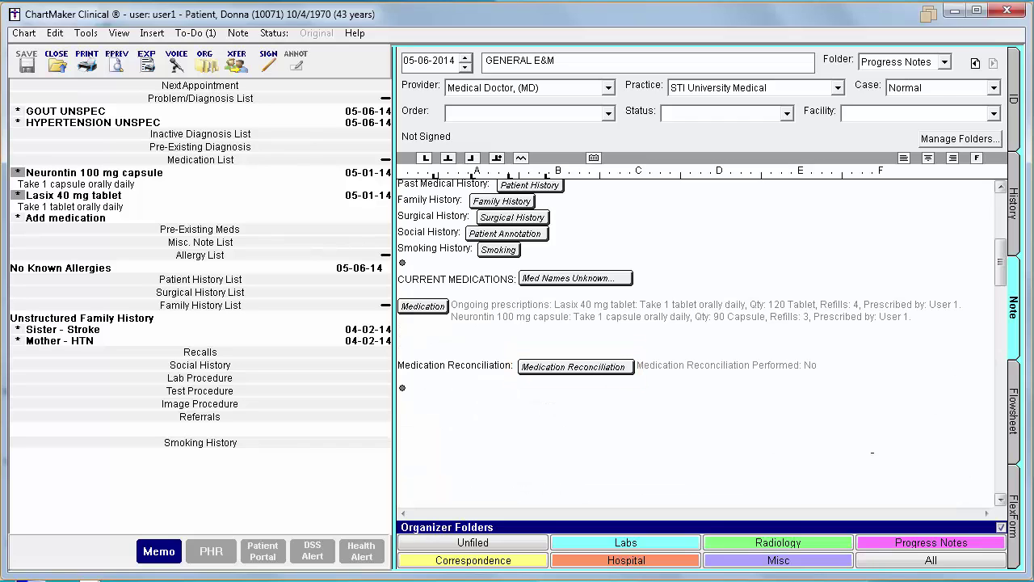
pyautogui.click(572, 366)
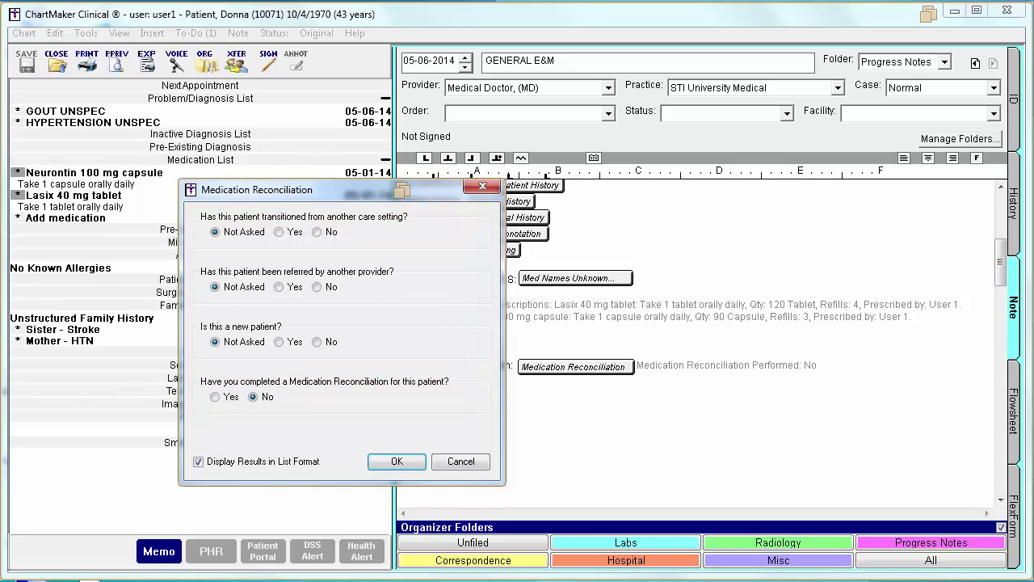
# Answer Yes to transition from another care setting and to reconciliation completed, then confirm.
pyautogui.click(279, 232)
pyautogui.click(215, 397)
pyautogui.click(461, 461)
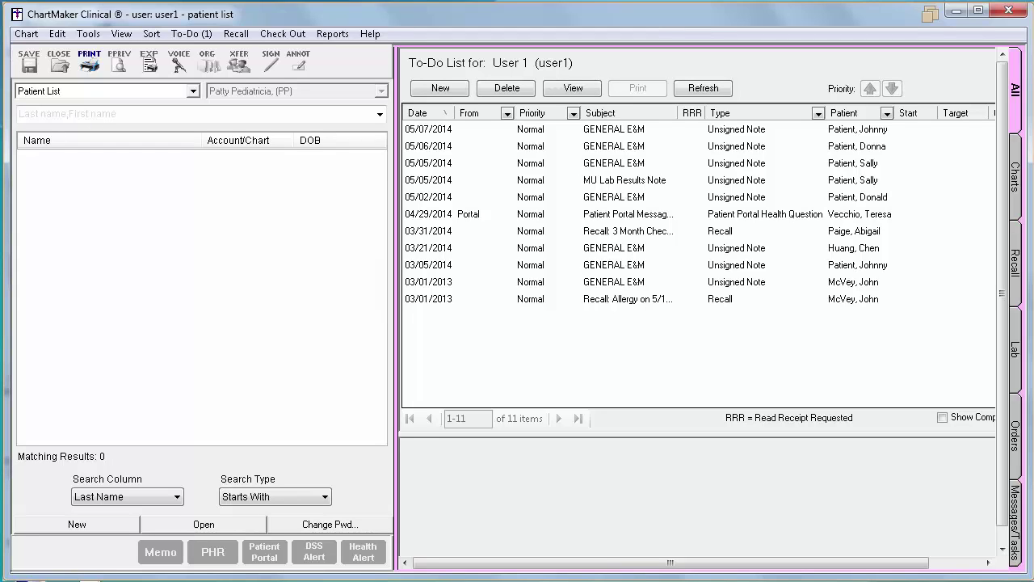
# Open the 05/07/2014 progress note and export its Transition of Care Summary for provider Medical Doctor (MD).
pyautogui.doubleClick(908, 134)
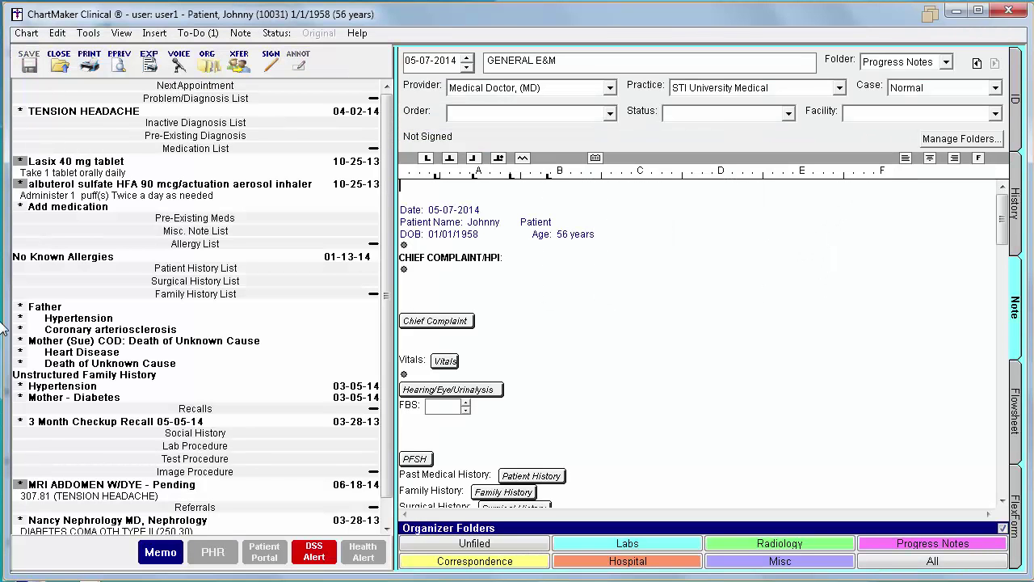
pyautogui.click(26, 33)
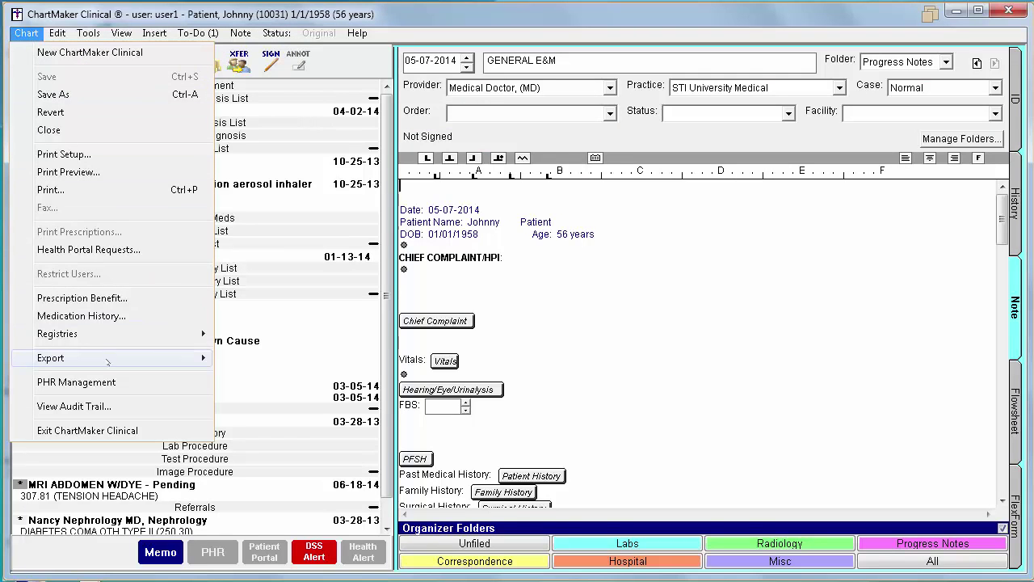
pyautogui.moveTo(108, 362)
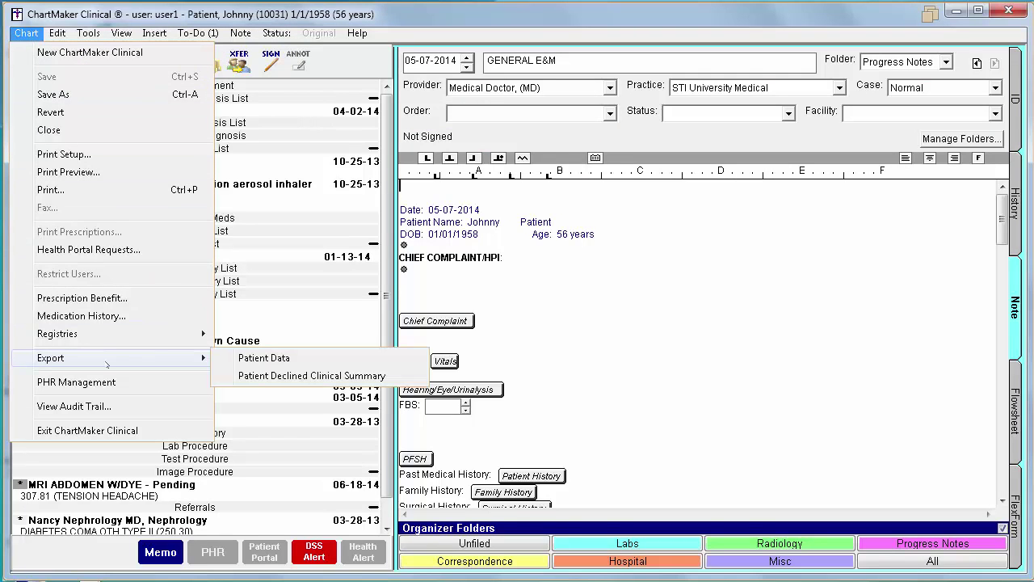
pyautogui.click(348, 357)
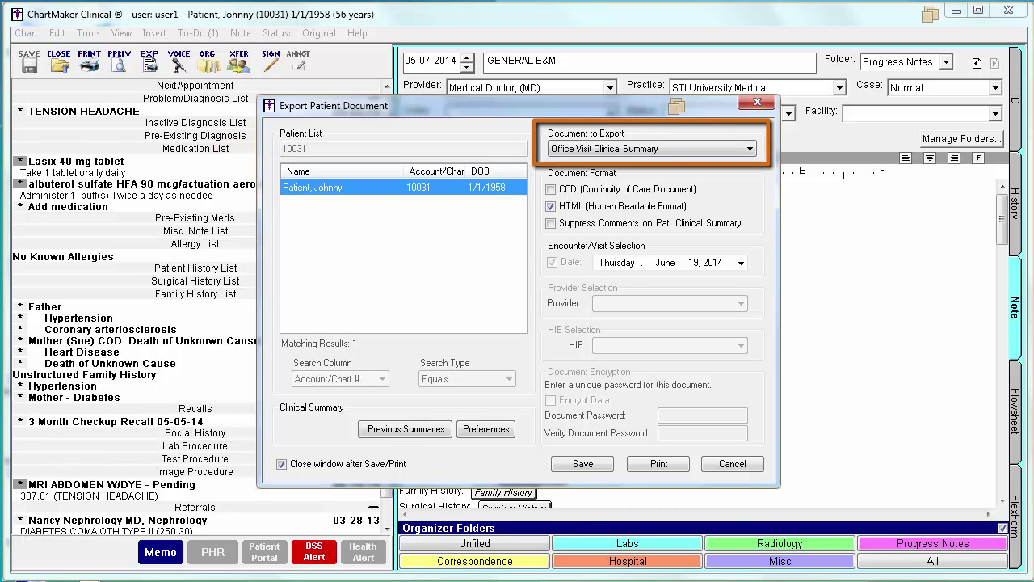
pyautogui.click(749, 151)
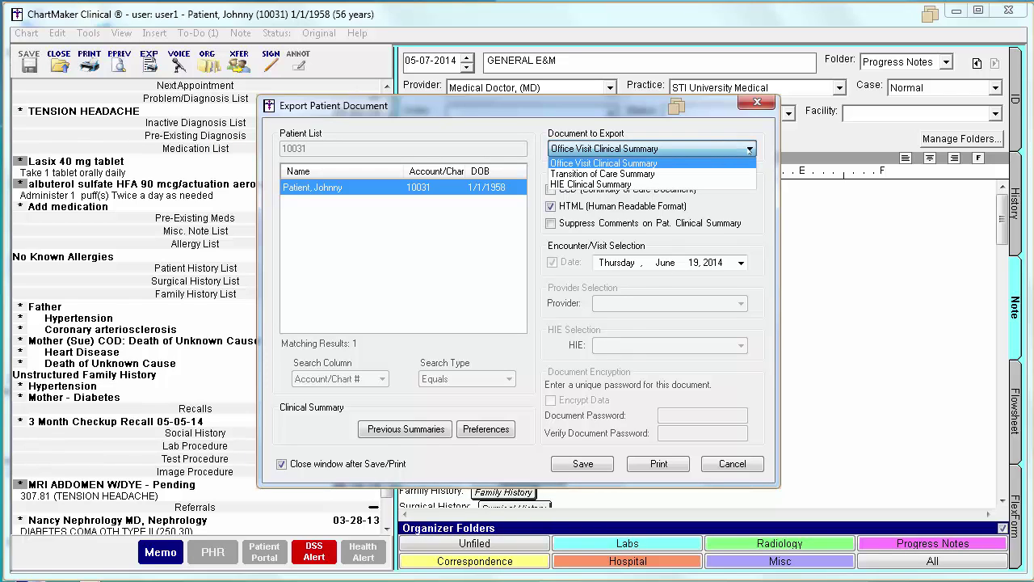
pyautogui.click(741, 174)
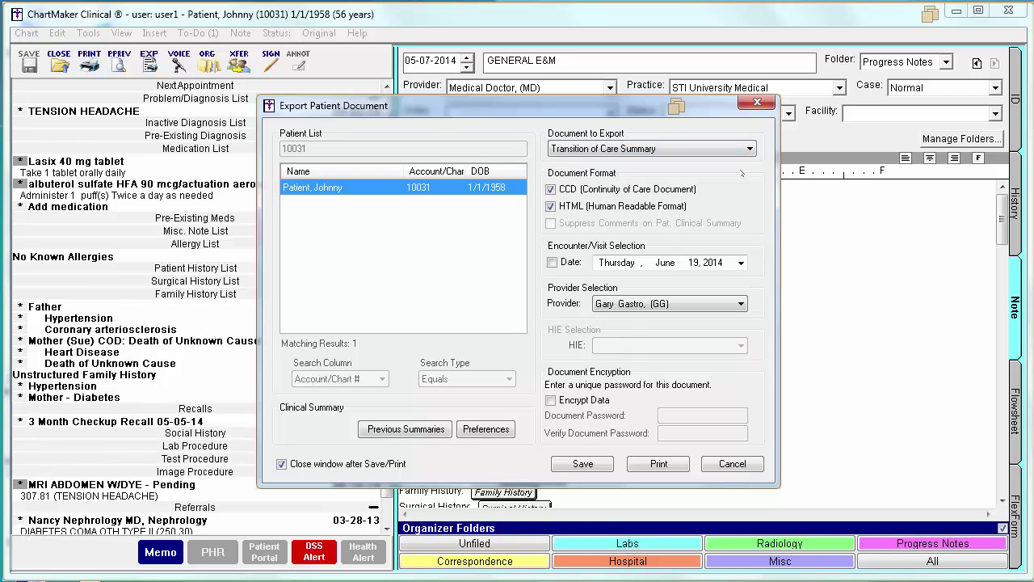
pyautogui.click(740, 304)
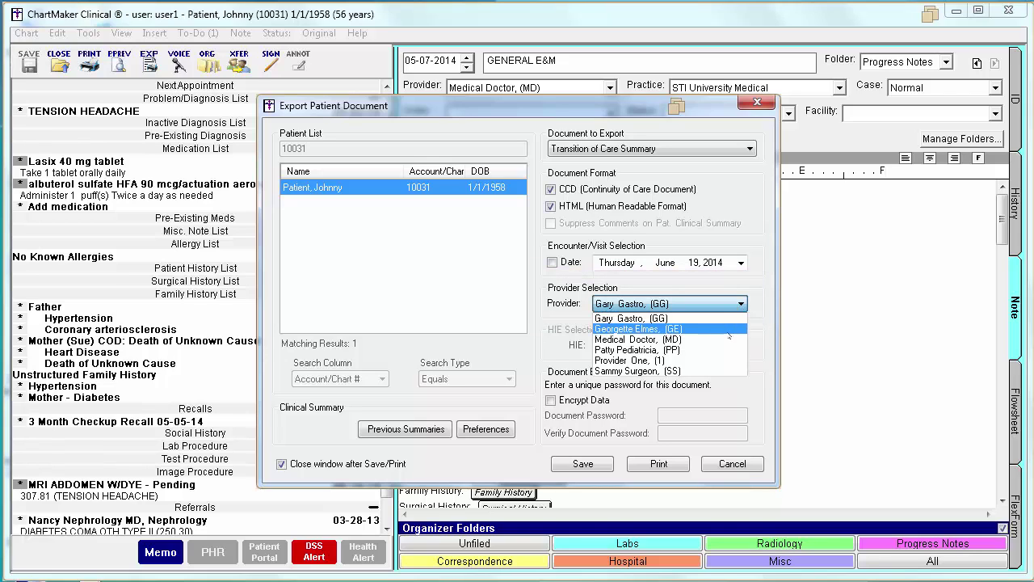
pyautogui.click(727, 340)
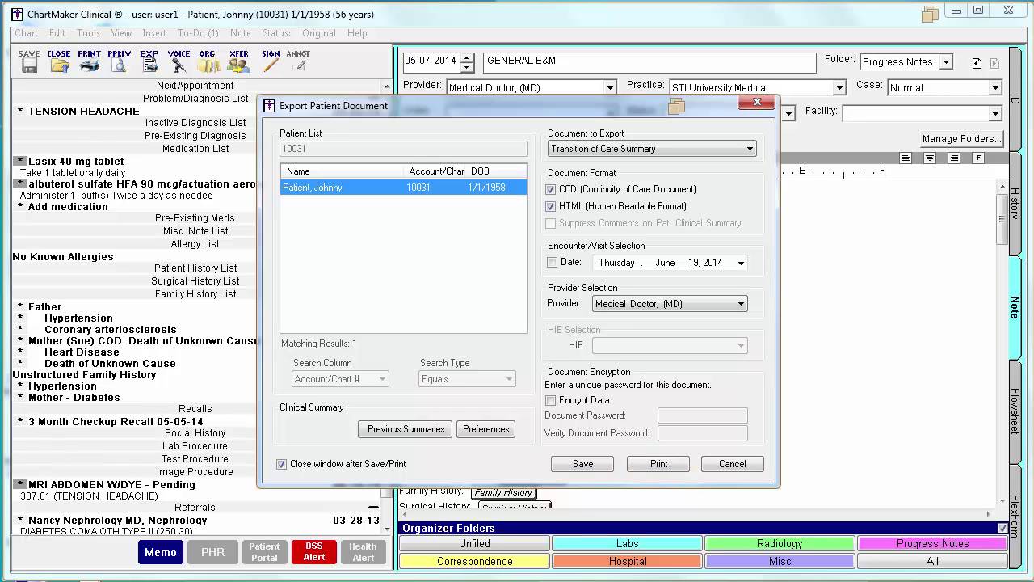
pyautogui.press('Escape')
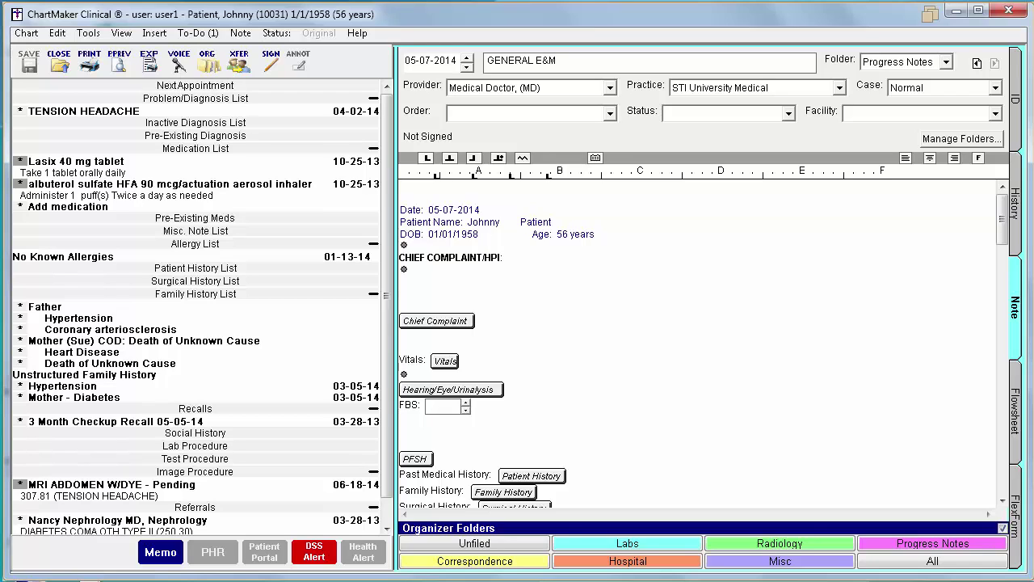
# Open a New Direct Message window for the patient from To-Do > Direct Messaging.
pyautogui.click(198, 33)
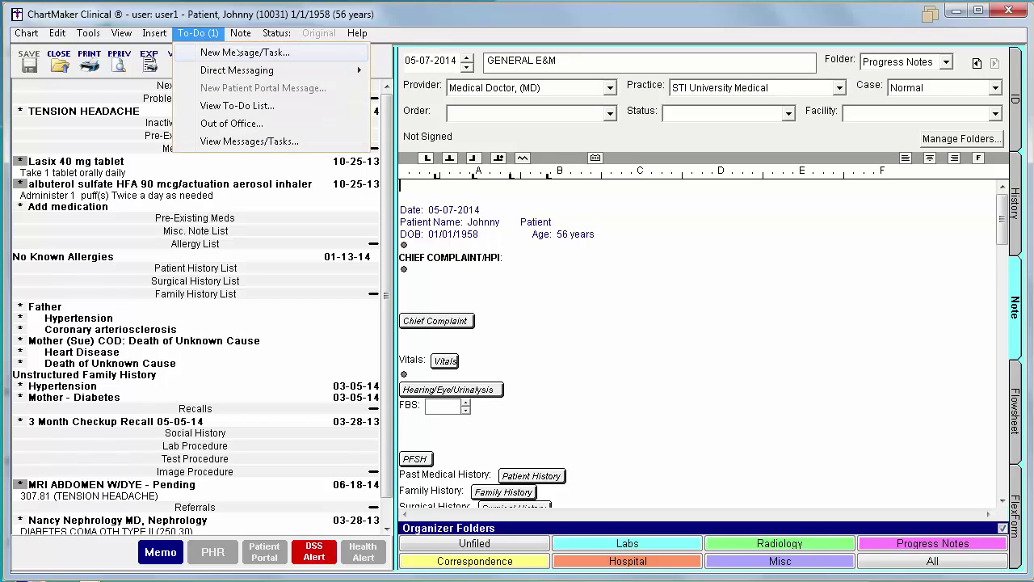
pyautogui.moveTo(316, 71)
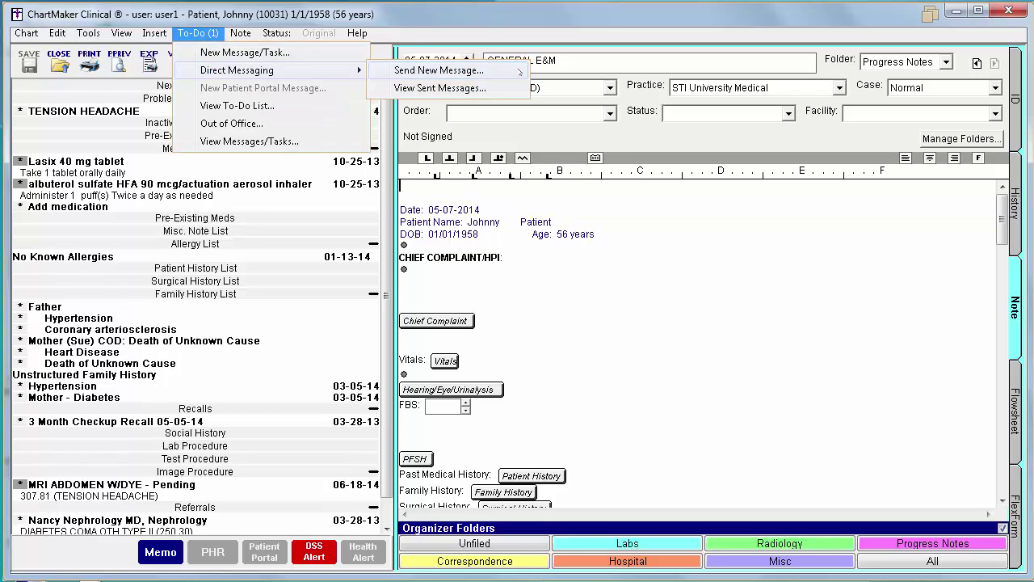
pyautogui.click(439, 70)
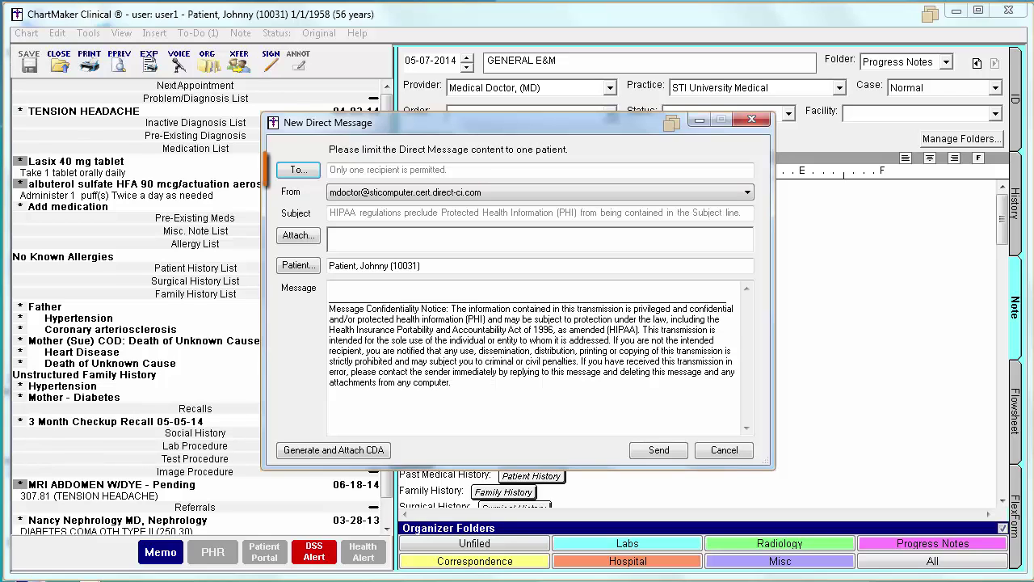
# Address the message to the Test Fest recipient found by a last-name directory search.
pyautogui.click(298, 169)
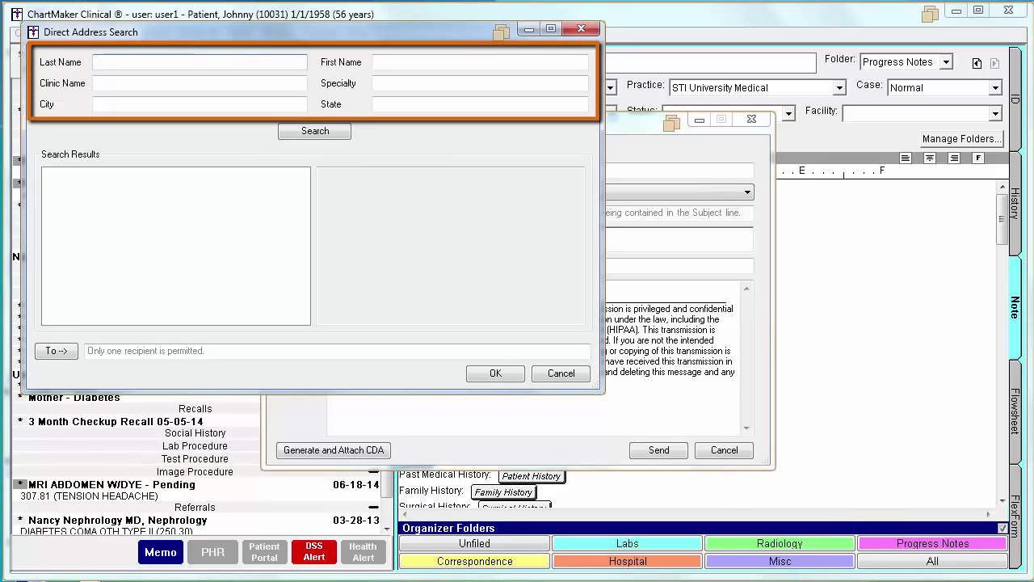
pyautogui.write('babula')
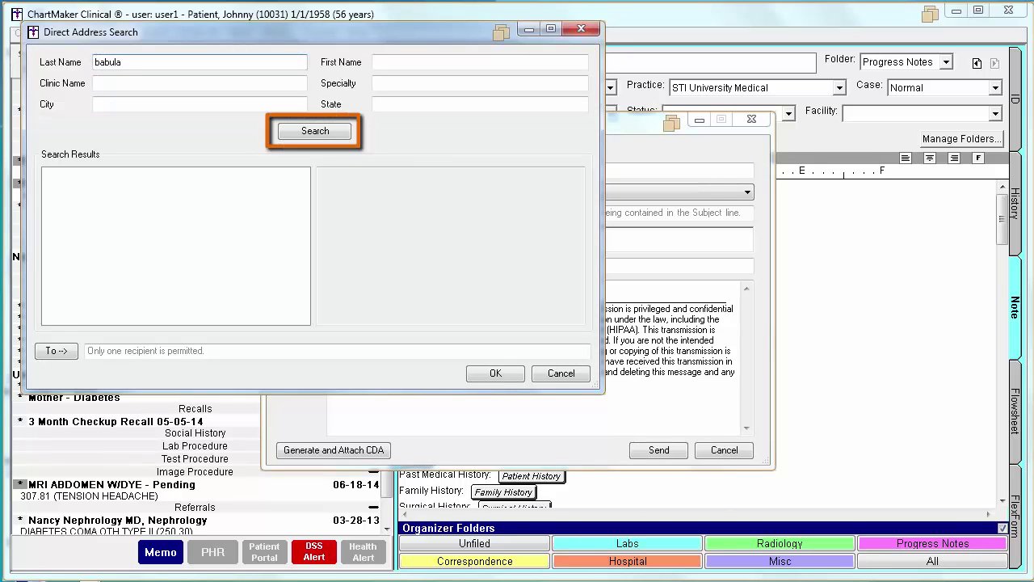
pyautogui.click(332, 134)
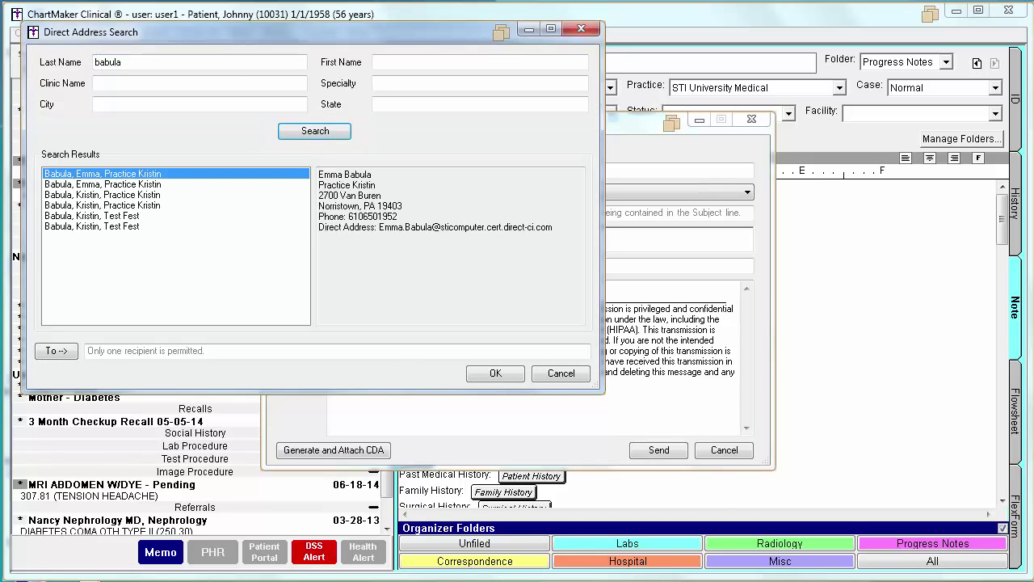
pyautogui.doubleClick(139, 216)
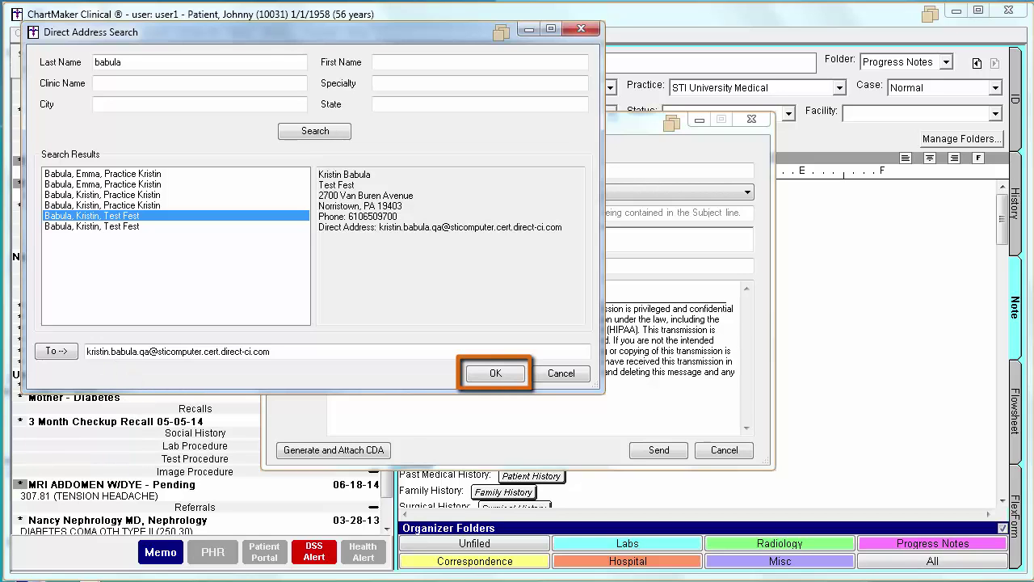
pyautogui.click(495, 374)
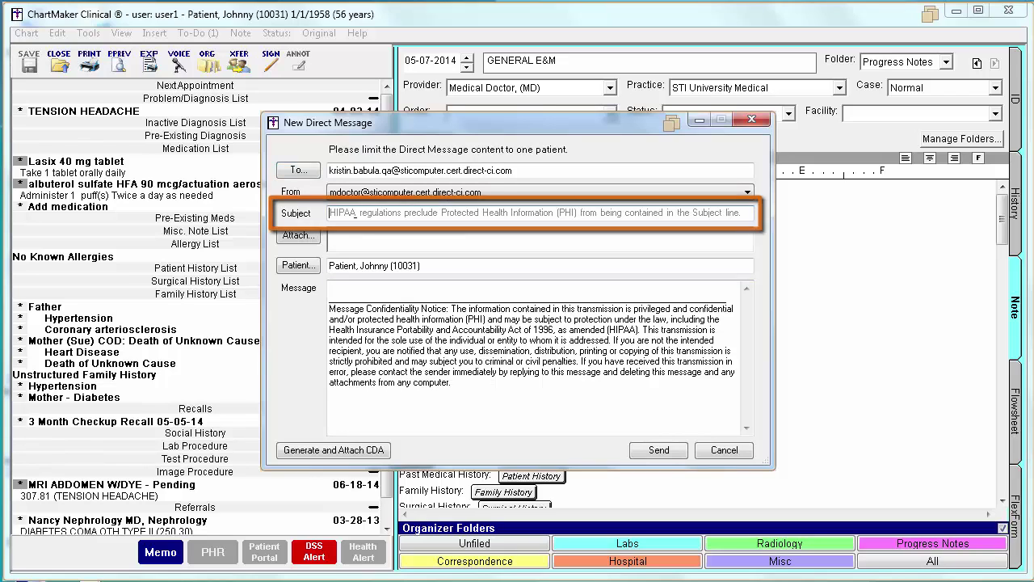
# Enter 'TOC' as the subject and choose Generate and Attach CDA.
pyautogui.click(540, 212)
pyautogui.write('TOC')
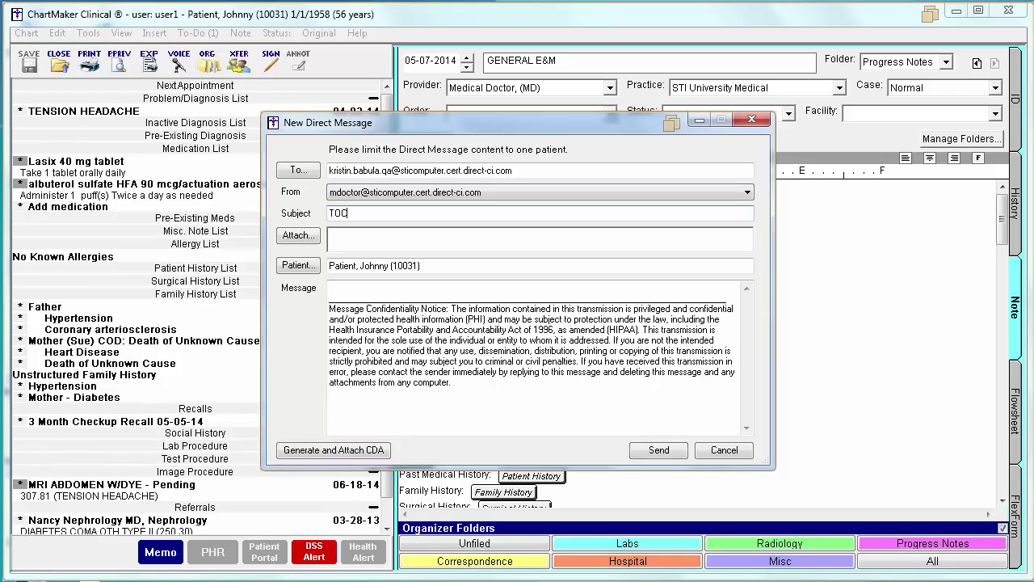
pyautogui.click(387, 451)
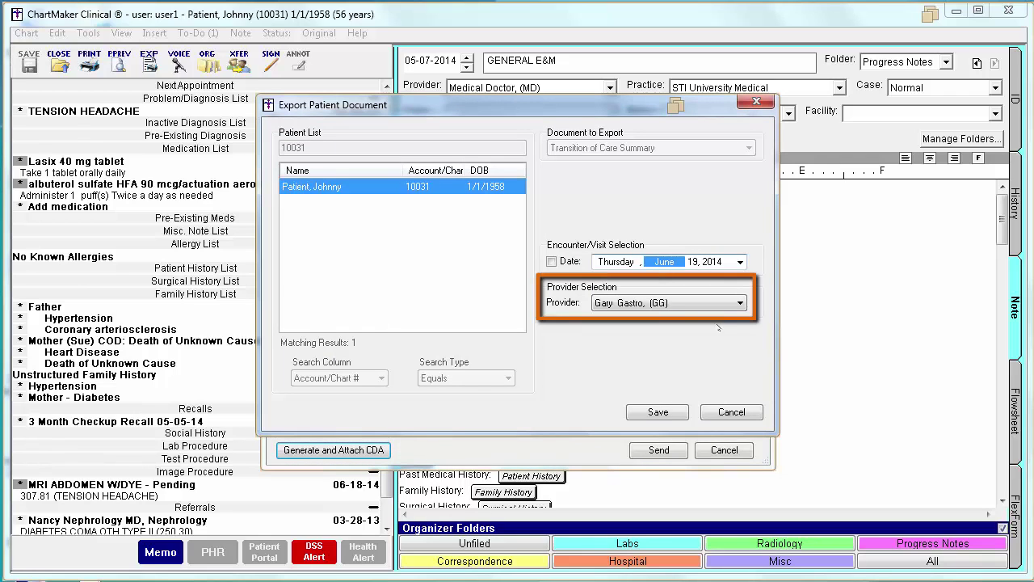
# Save the Transition of Care XML under Medical Doctor, (MD), keeping all items, and attach it.
pyautogui.click(740, 303)
pyautogui.click(717, 338)
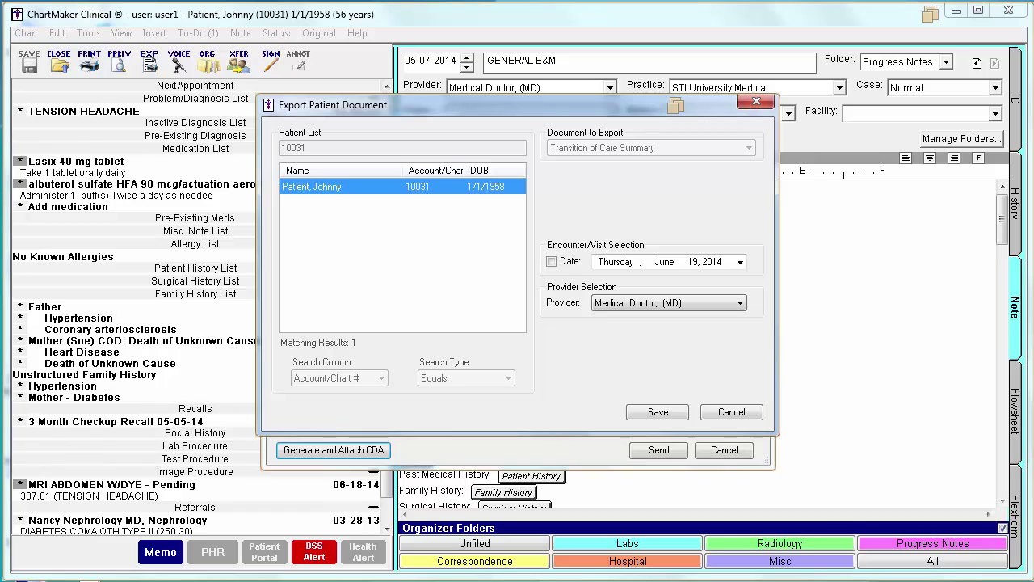
pyautogui.click(658, 412)
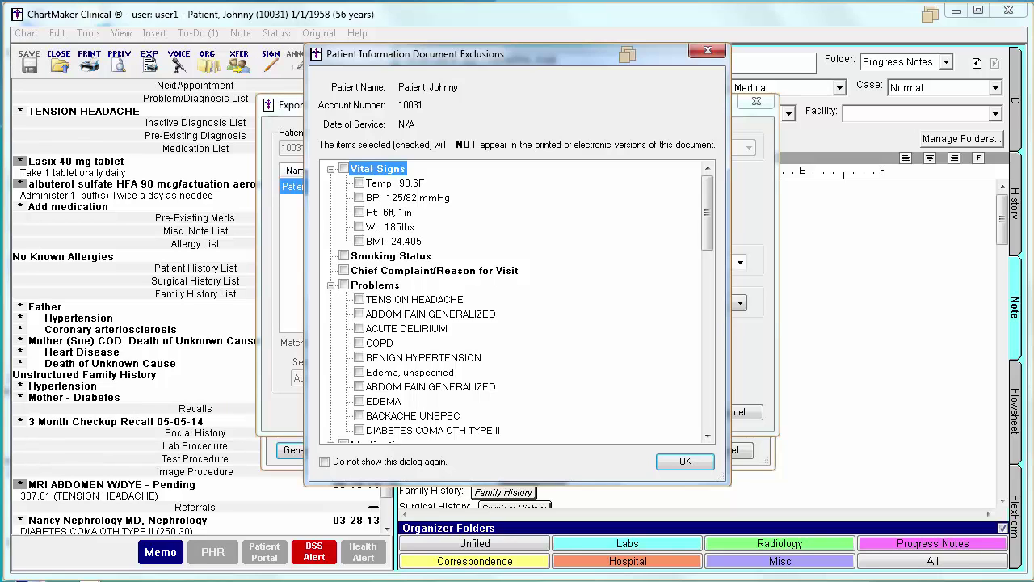
pyautogui.click(686, 461)
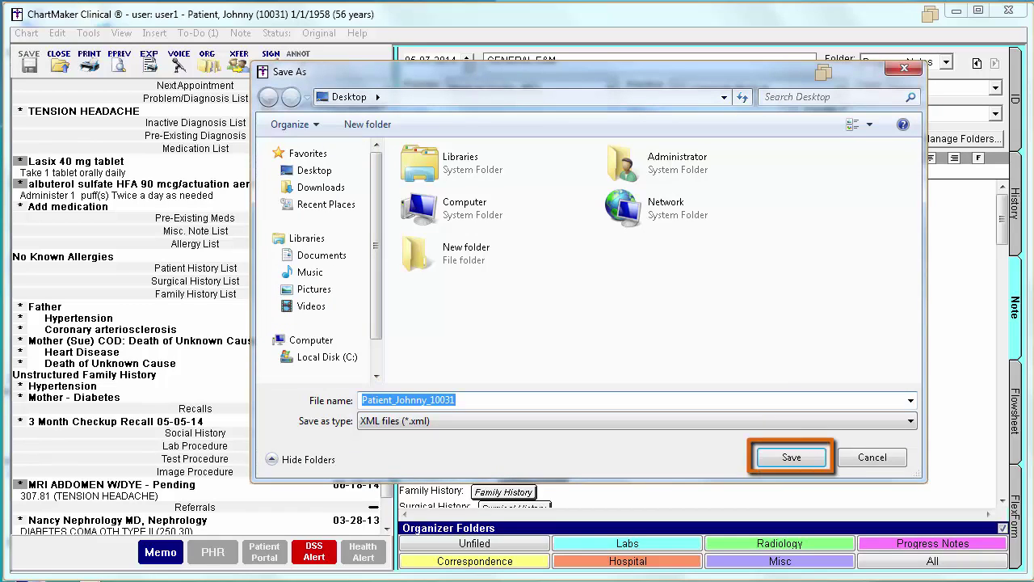
pyautogui.press('Return')
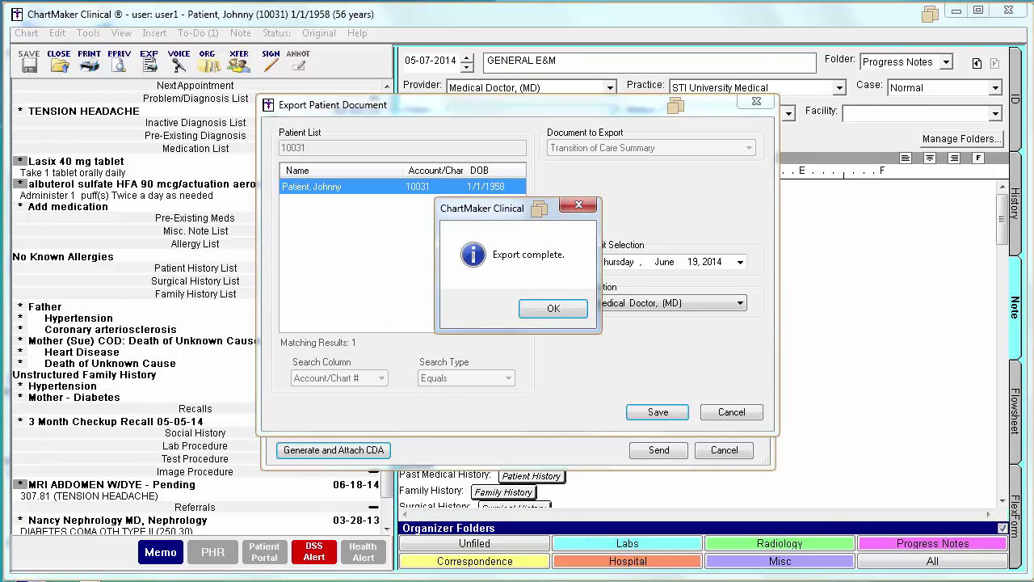
pyautogui.press('Return')
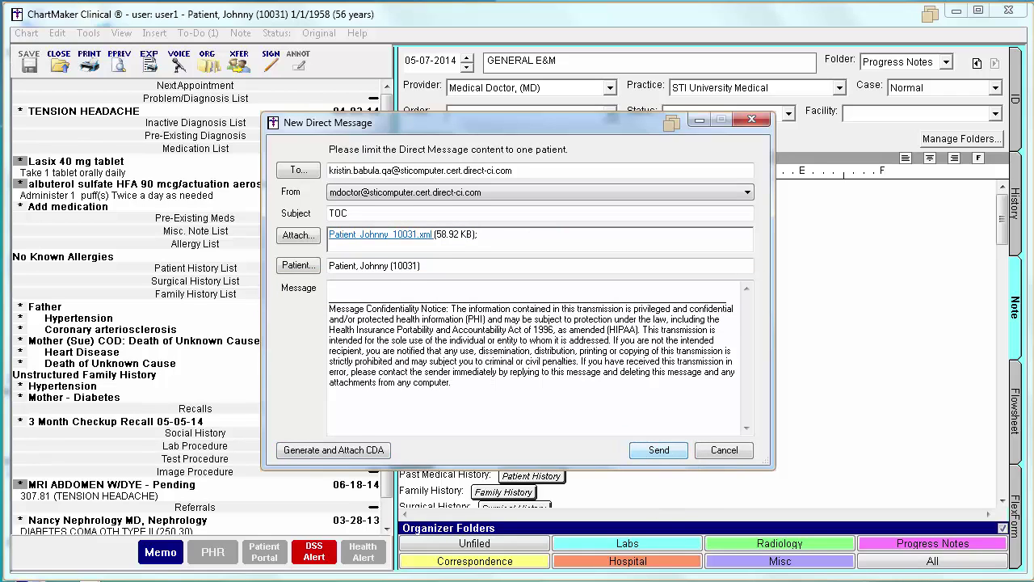
# Send the 'TOC' Direct Message with its Transition of Care XML attachment.
pyautogui.press('Return')
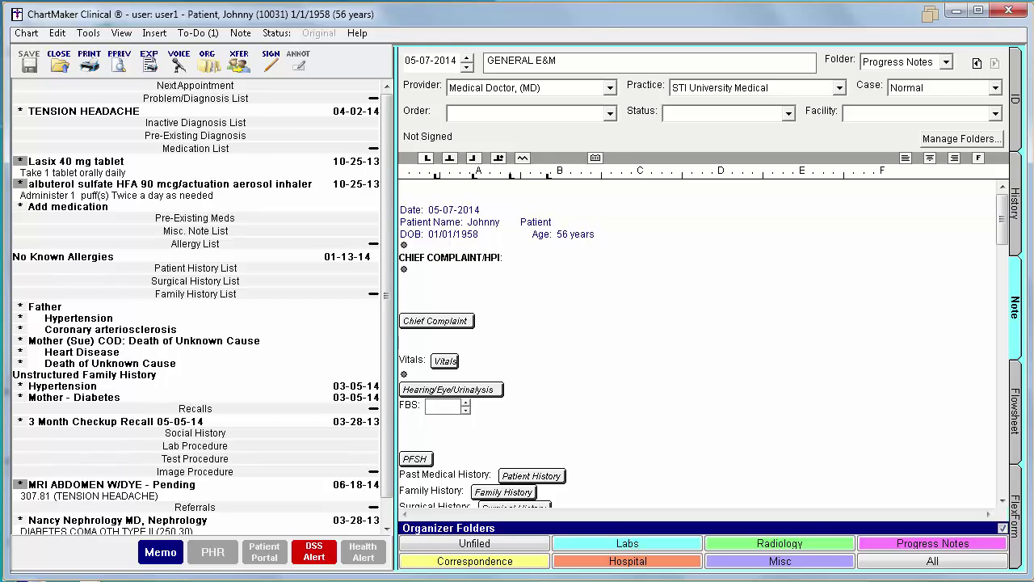
pyautogui.click(196, 33)
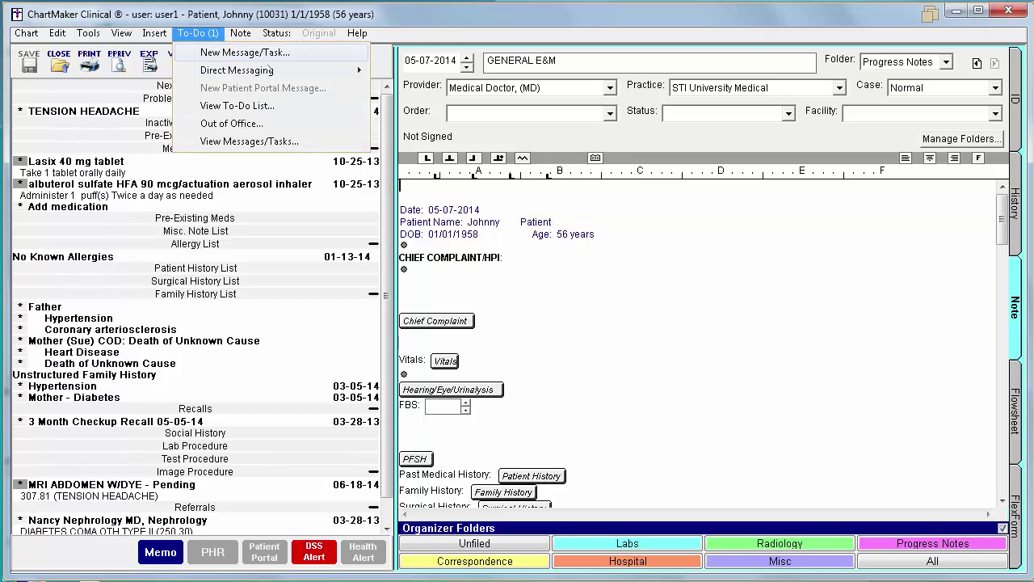
pyautogui.moveTo(305, 74)
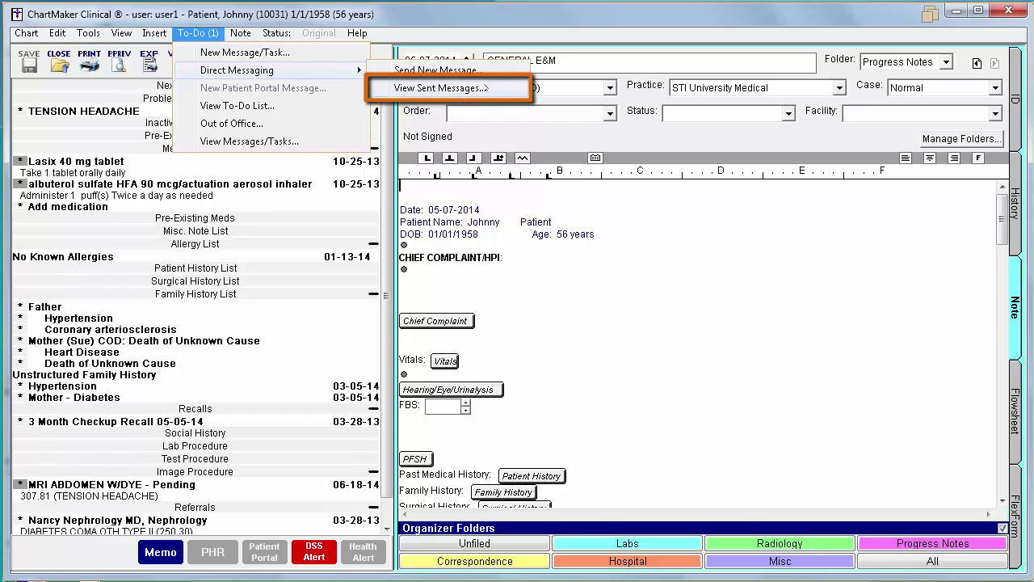
pyautogui.click(440, 88)
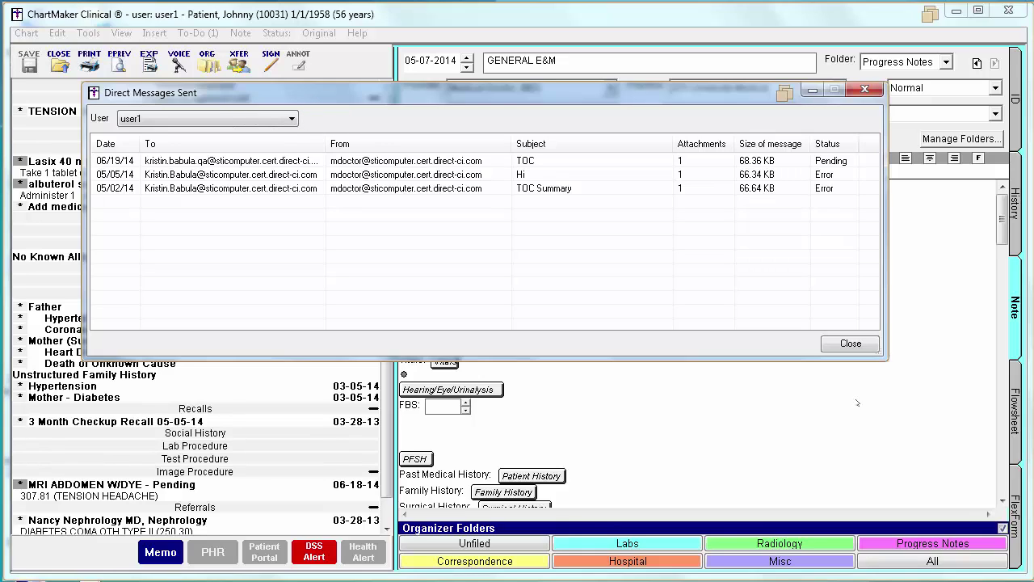
pyautogui.click(850, 344)
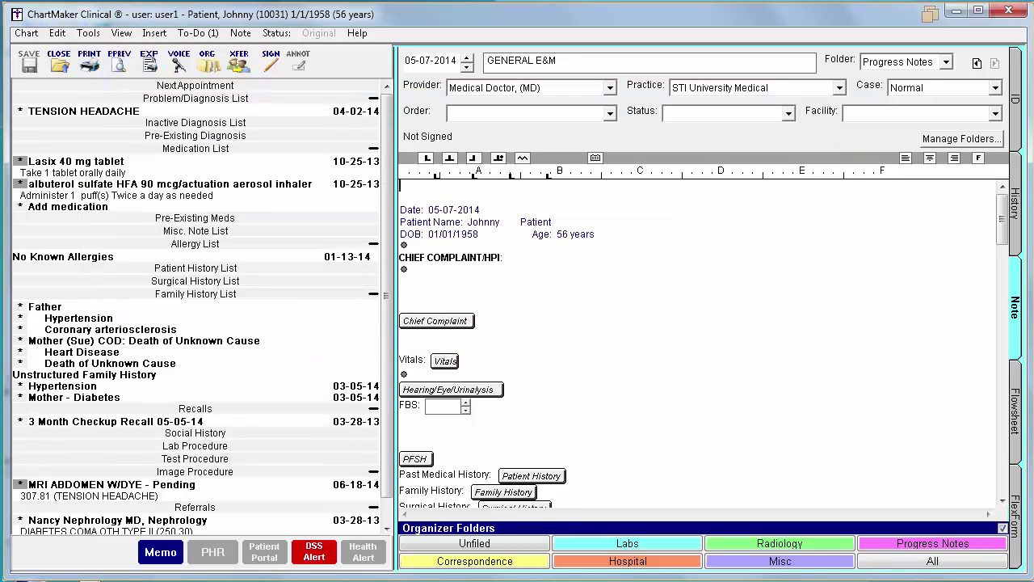
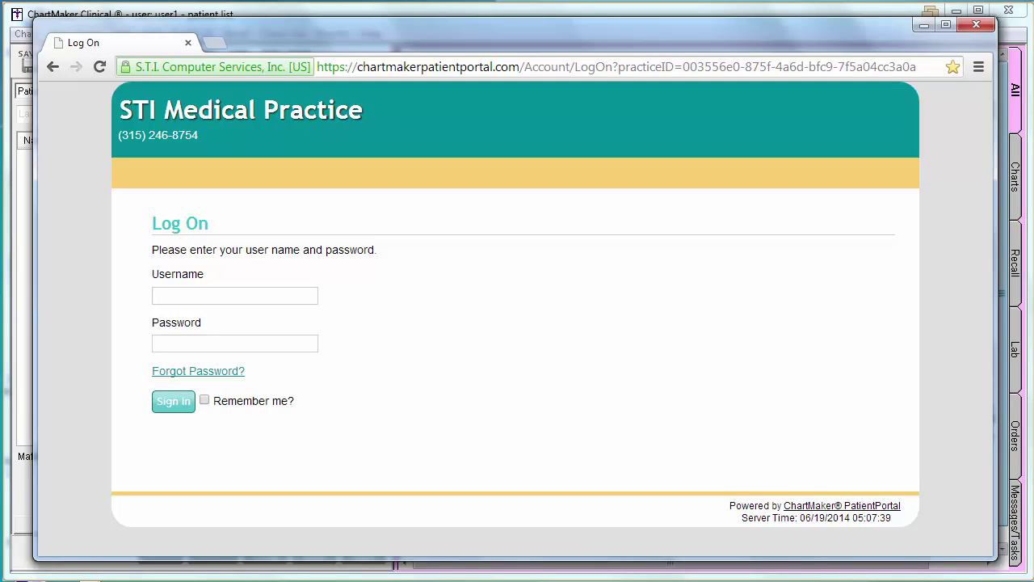
# Log in to the patient's portal account using the suggested username and the account password.
pyautogui.click(234, 294)
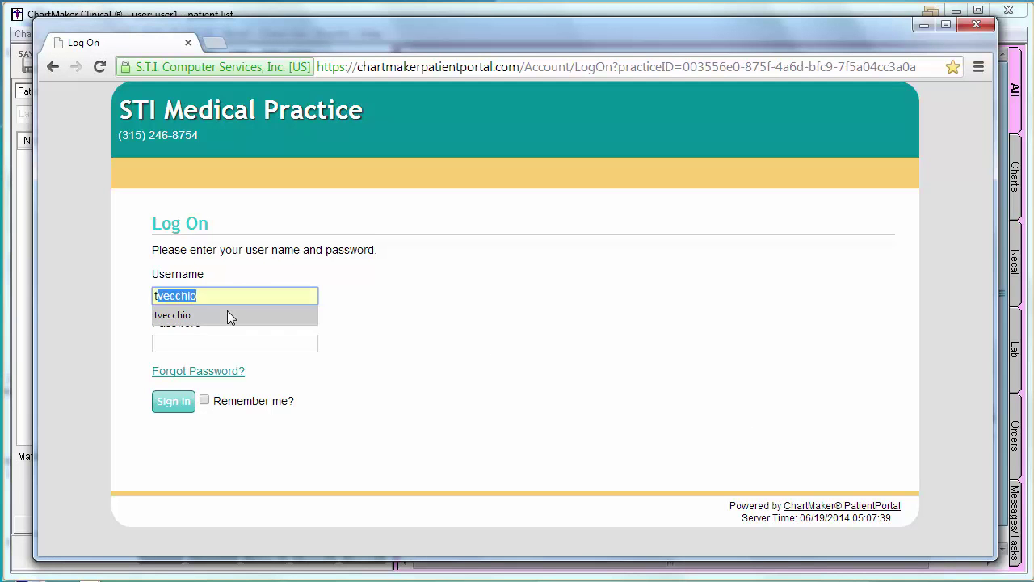
pyautogui.click(227, 316)
pyautogui.click(228, 341)
pyautogui.write('********')
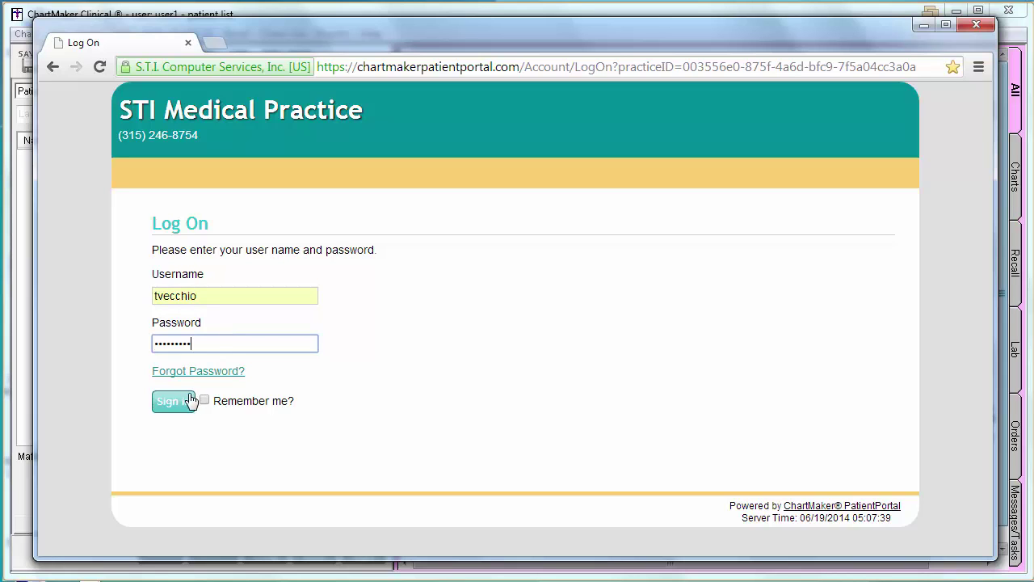
pyautogui.click(188, 400)
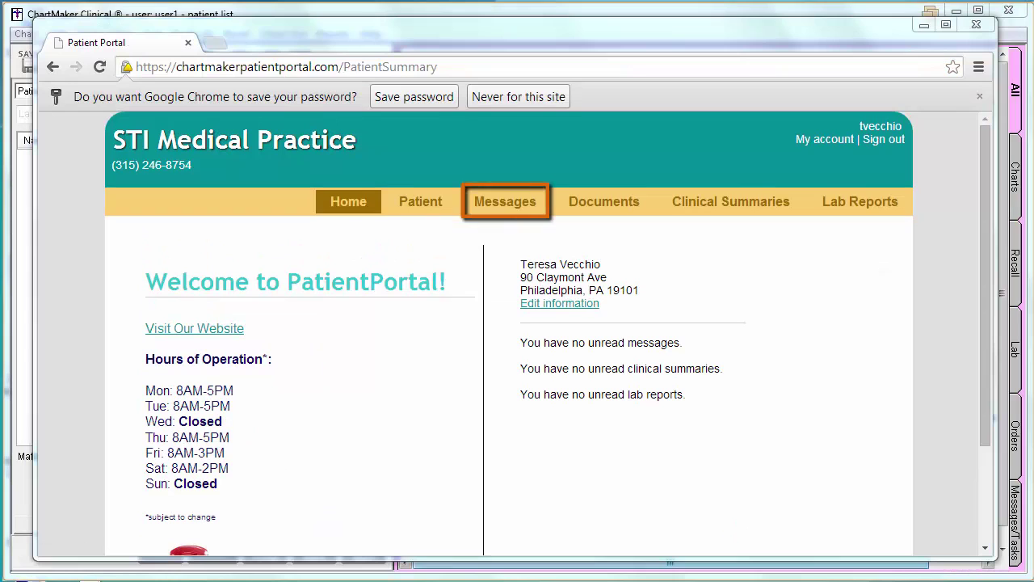
# From Messages, start a new message and choose the Health Question type.
pyautogui.click(505, 209)
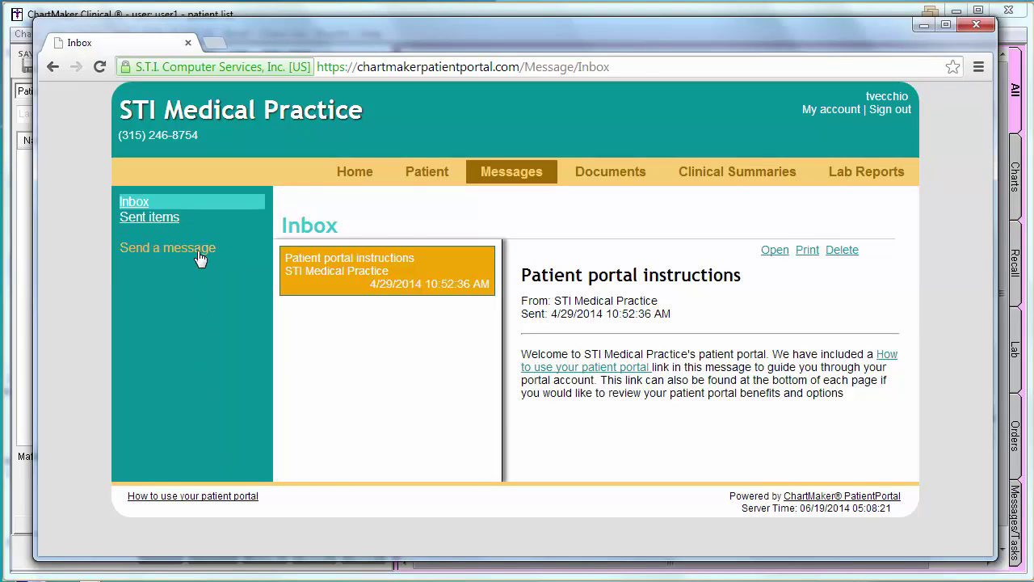
pyautogui.click(198, 251)
pyautogui.scroll(-1, 177, 382)
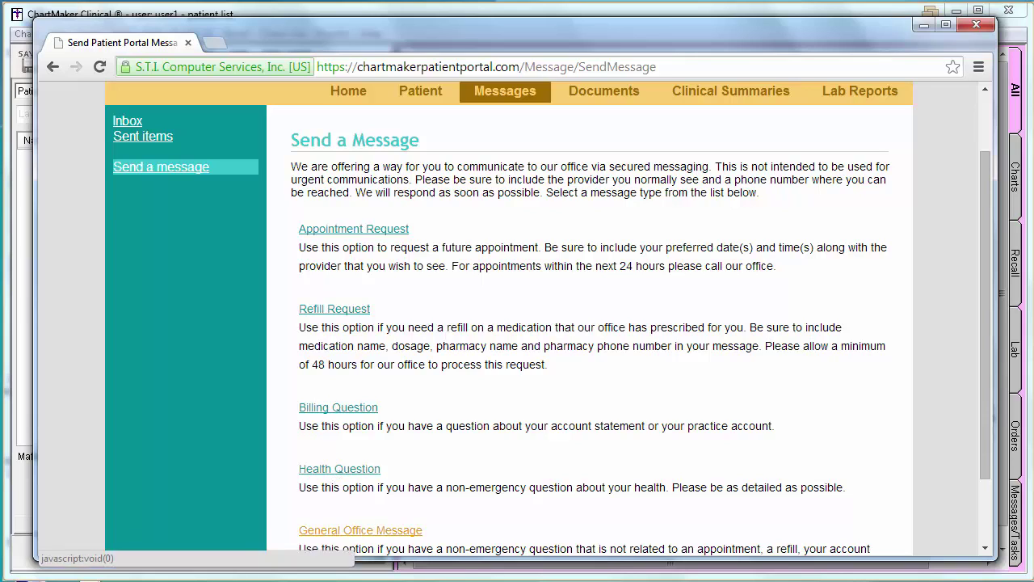
pyautogui.click(339, 469)
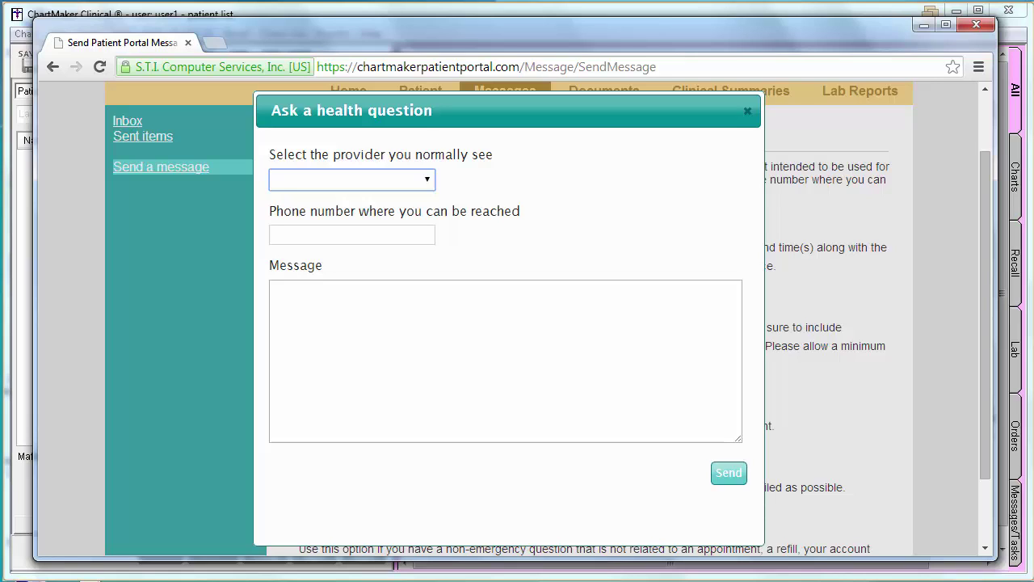
# Send Medical Doctor, MD 'Can I drink alcohol while on my meds?' with the patient's contact phone number.
pyautogui.click(428, 181)
pyautogui.click(406, 241)
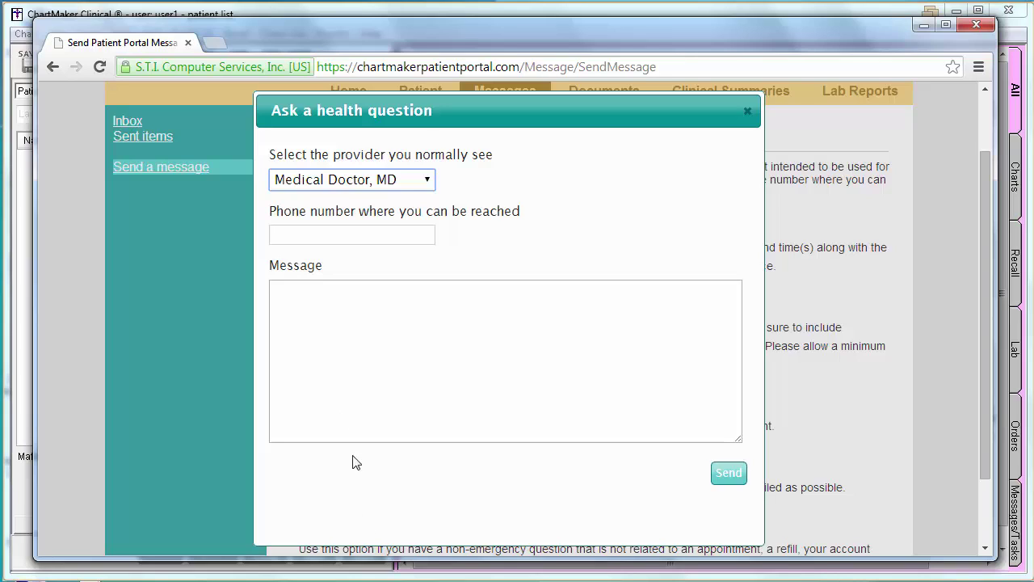
pyautogui.click(315, 236)
pyautogui.write('215) 555-')
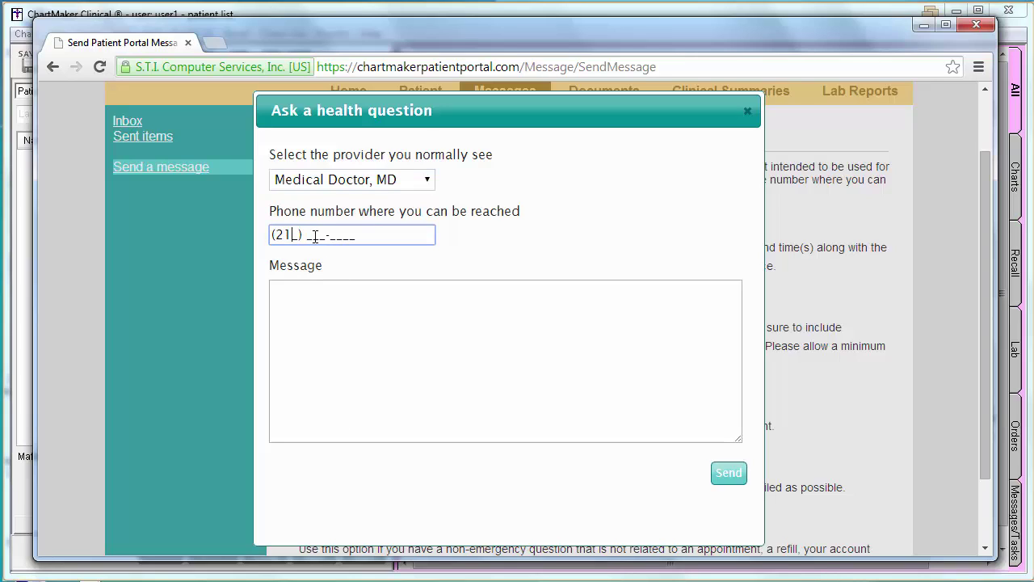
pyautogui.write('1212')
pyautogui.click(300, 330)
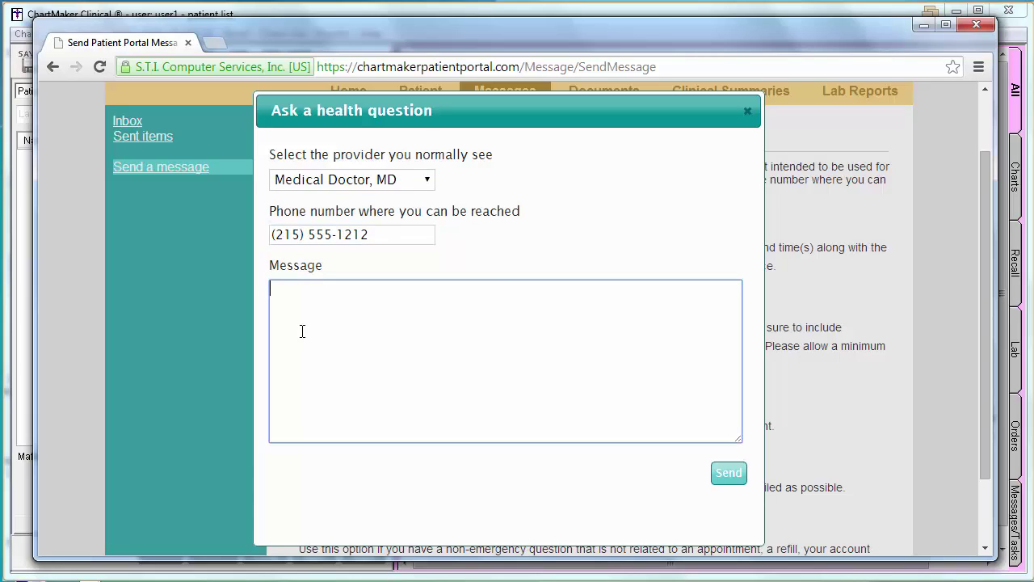
pyautogui.write('Can I drink alcohol while on my meds?')
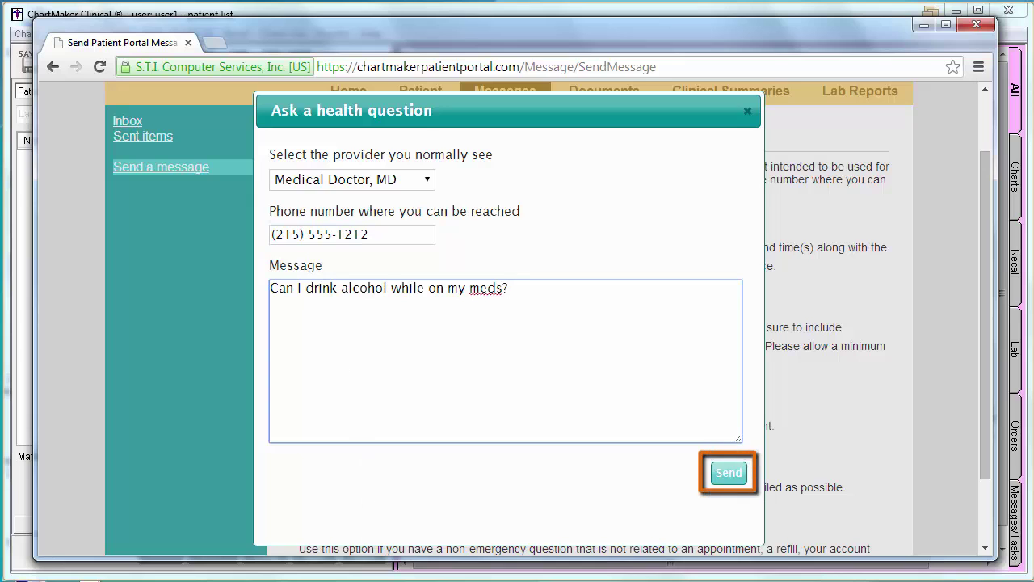
pyautogui.click(738, 474)
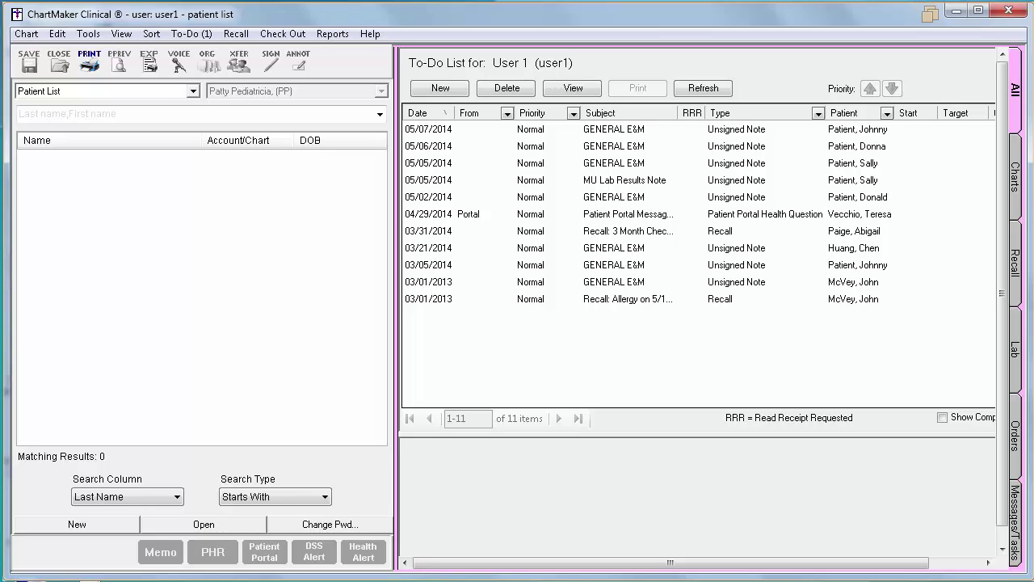
# Open the 04/29/2014 Portal health question task from the To-Do list.
pyautogui.click(622, 213)
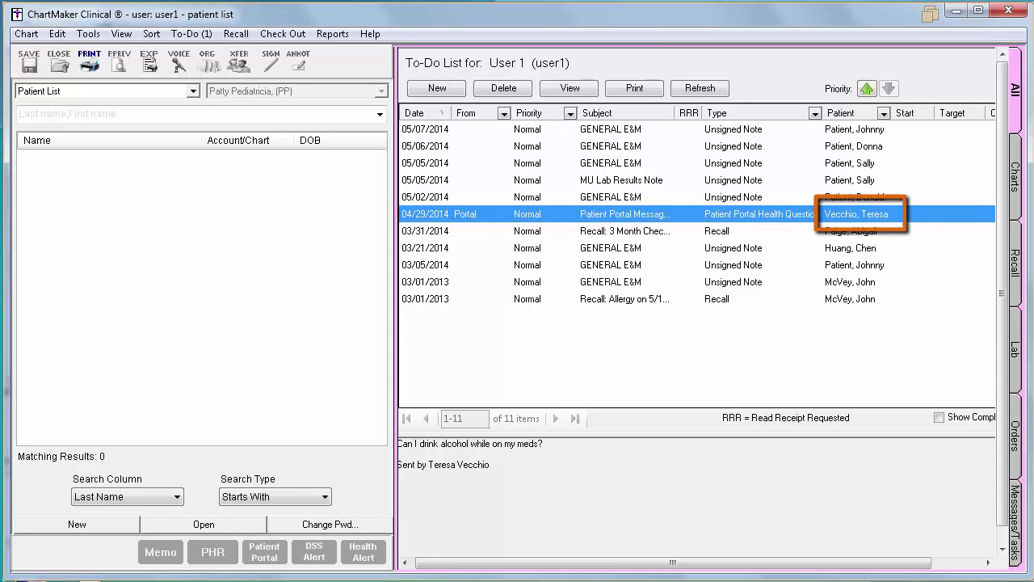
pyautogui.press('Return')
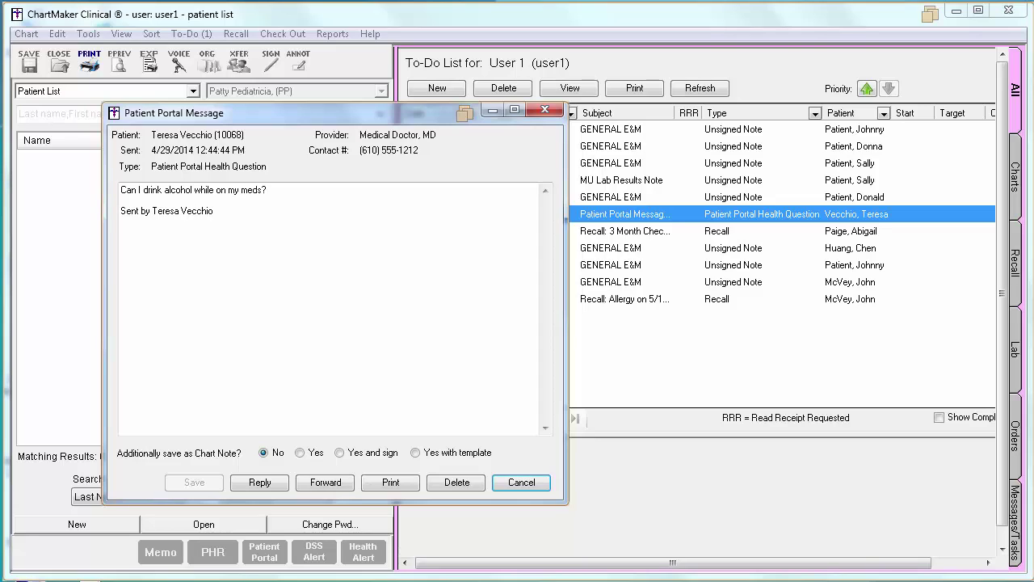
# Choose Yes and sign to save it as a chart note, then close the message.
pyautogui.click(339, 453)
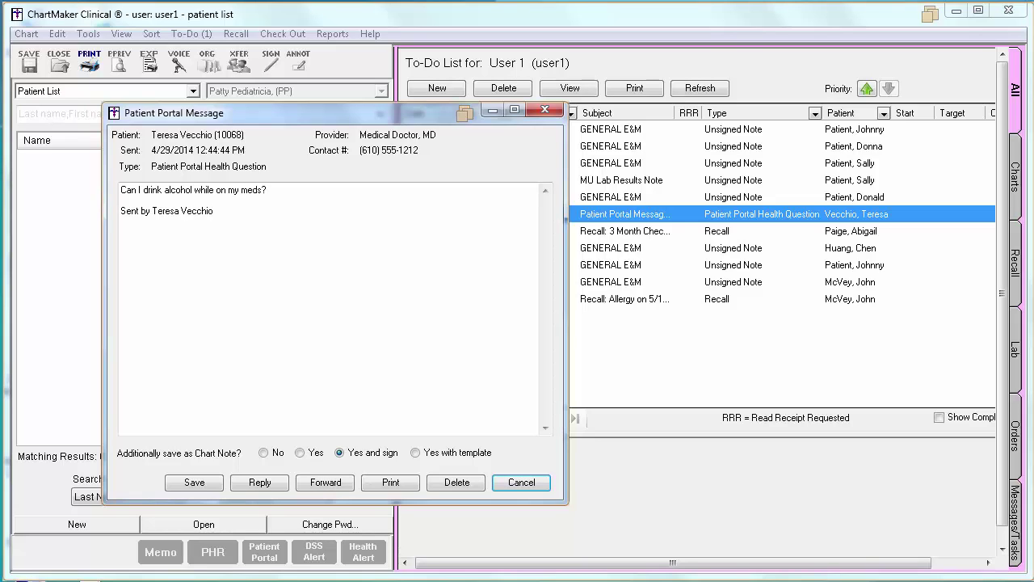
pyautogui.click(543, 486)
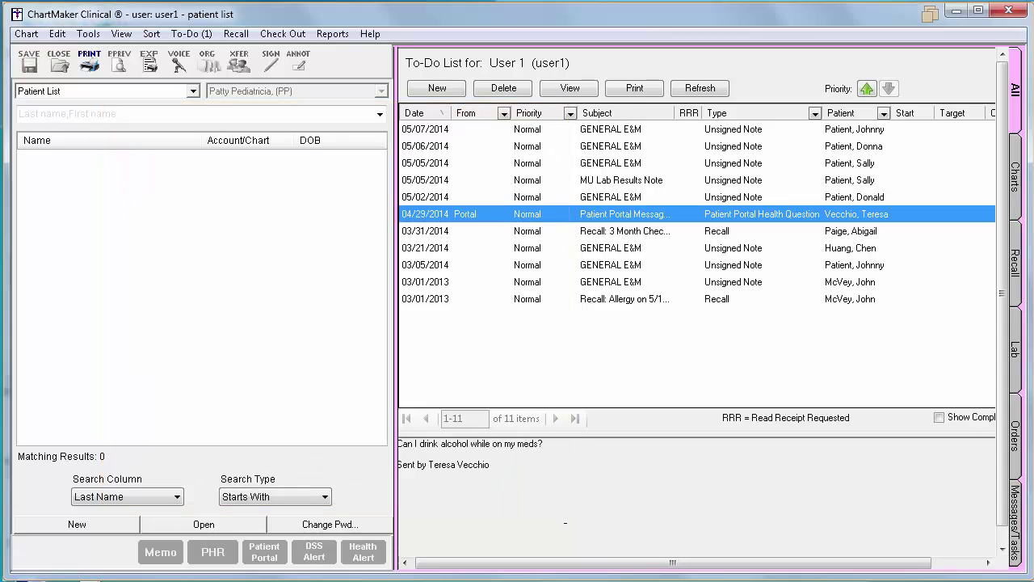